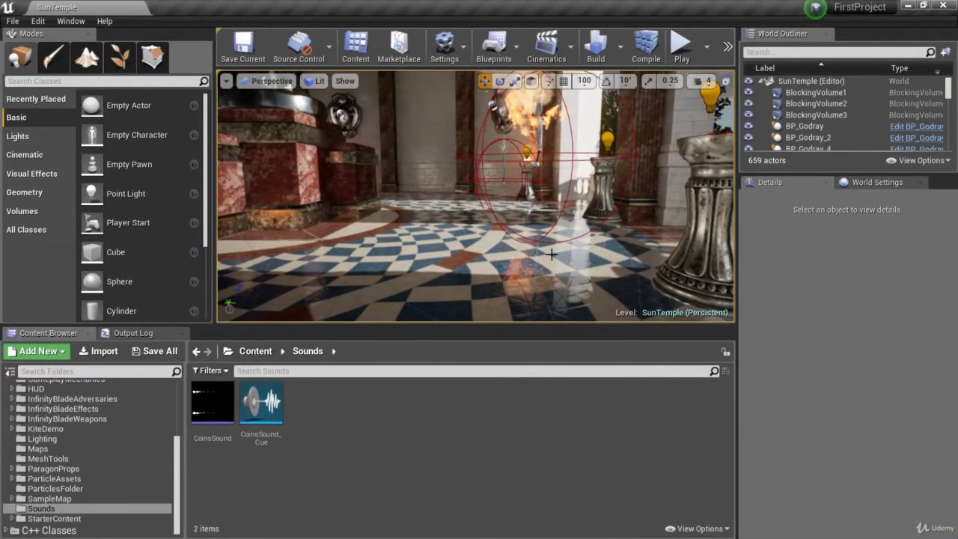
- Select the burning Weapon_BP sword in the level and filter its details by "sound"
left_click_drag(554, 261, 540, 222)
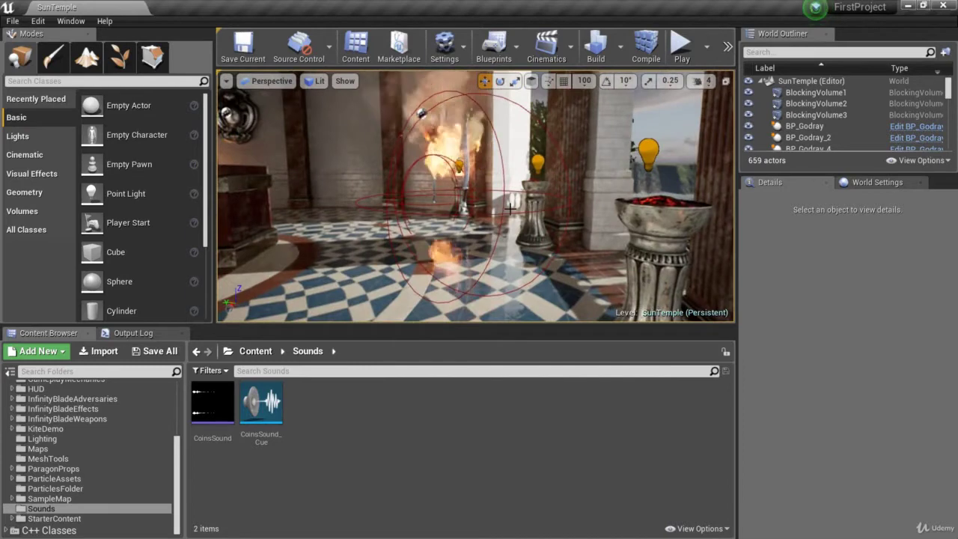
left_click(465, 151)
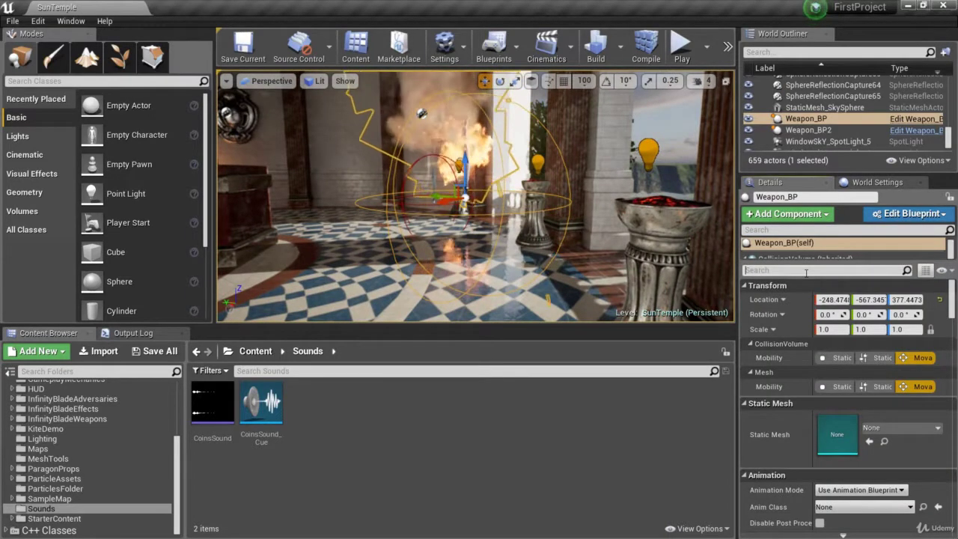
type("sound")
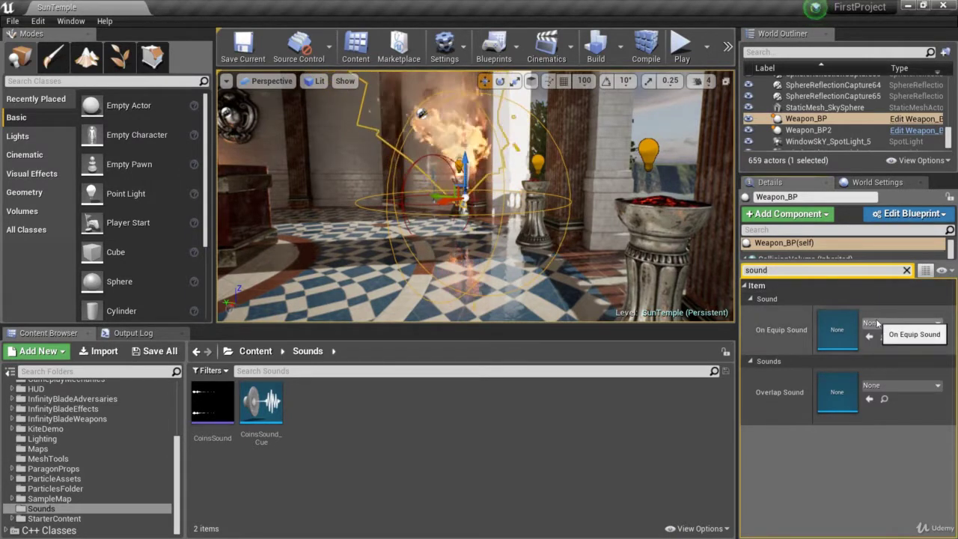
- Switch to Chrome and open the LearnCPPForUnrealEngineUnit2 repository from the GitHub dashboard
key("alt+Tab")
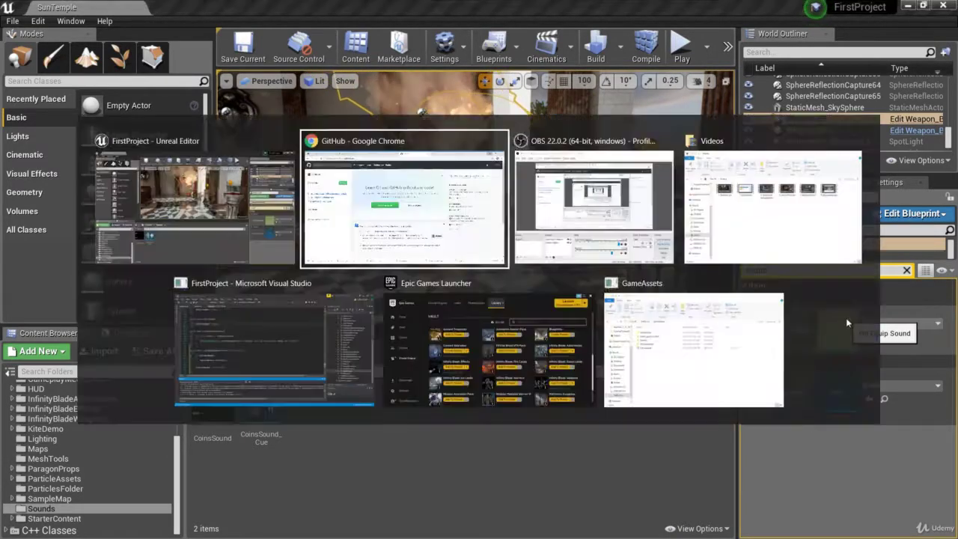
left_click(389, 224)
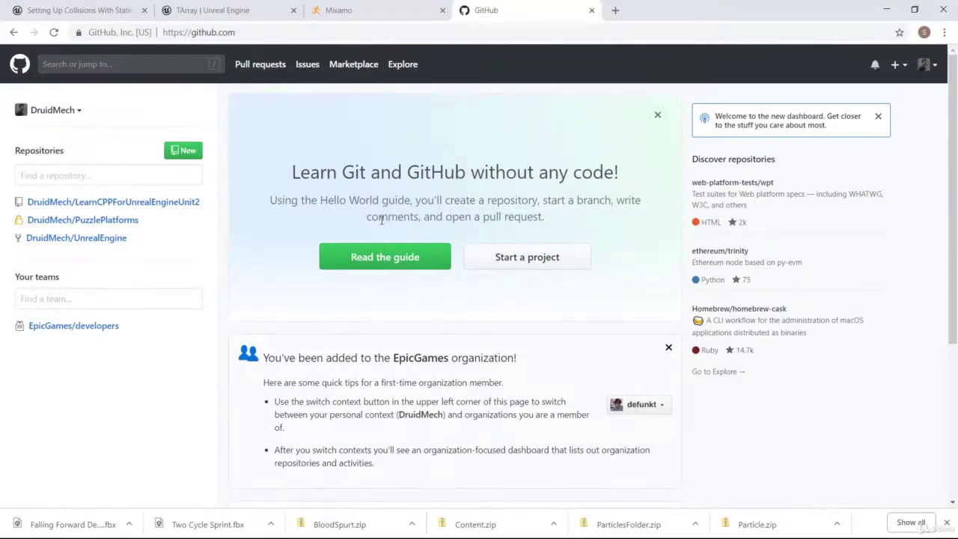
left_click(152, 204)
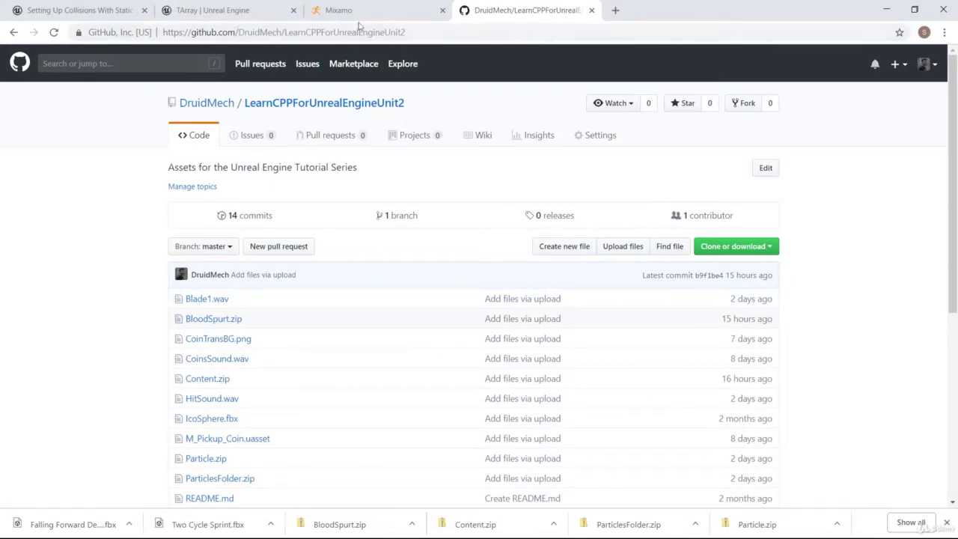
- Examine the repository's sound files, including the Blade1.wav page, and return to the Unreal Editor
scroll(457, 257, "down", 1)
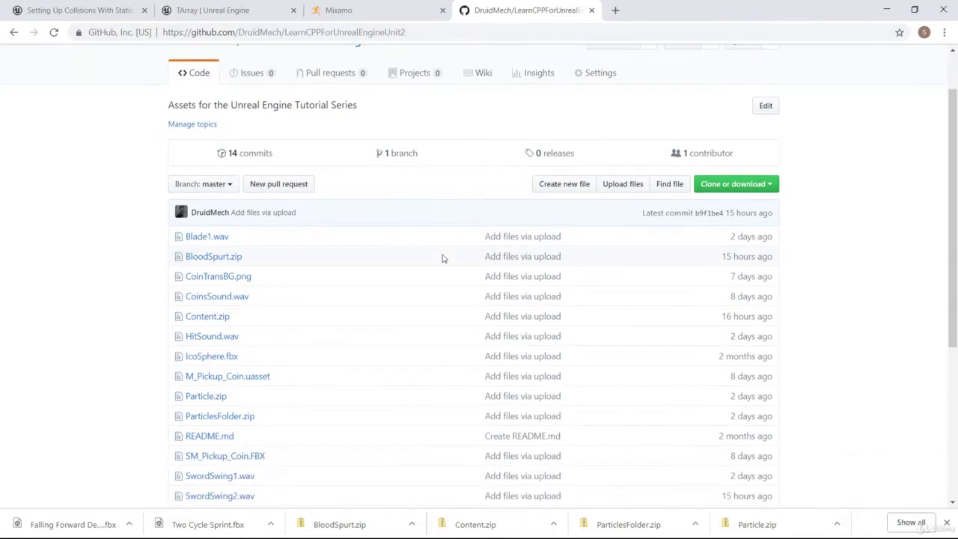
scroll(441, 256, "down", 1)
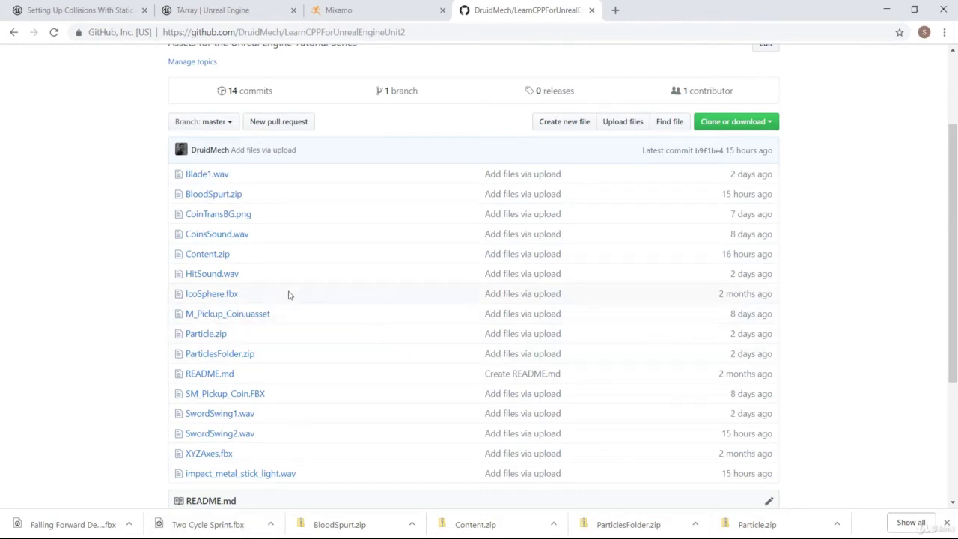
left_click(190, 174)
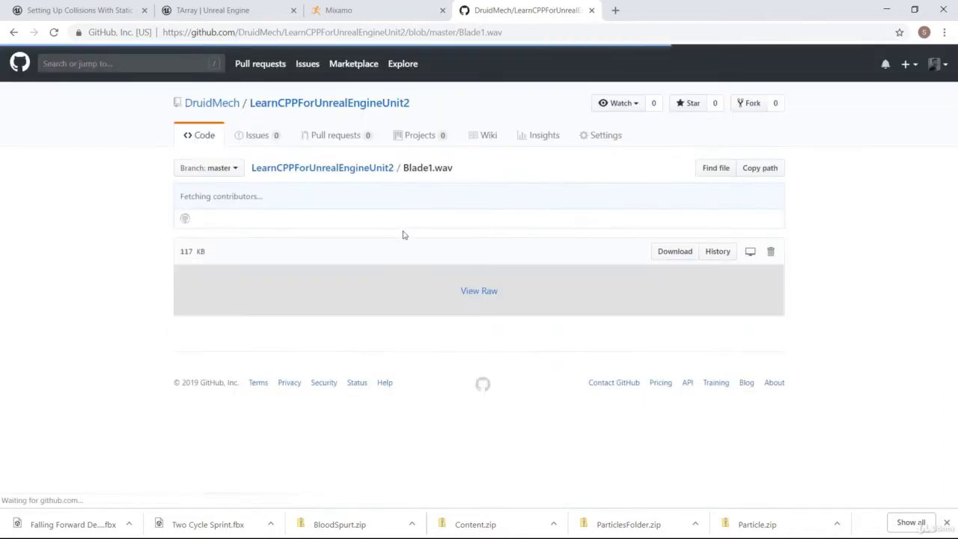
key("alt+Left")
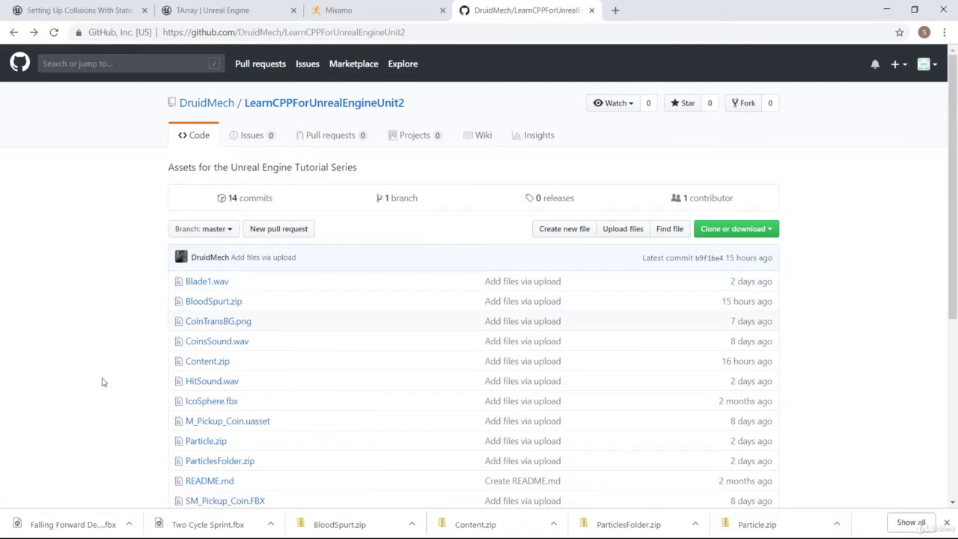
scroll(102, 378, "down", 2)
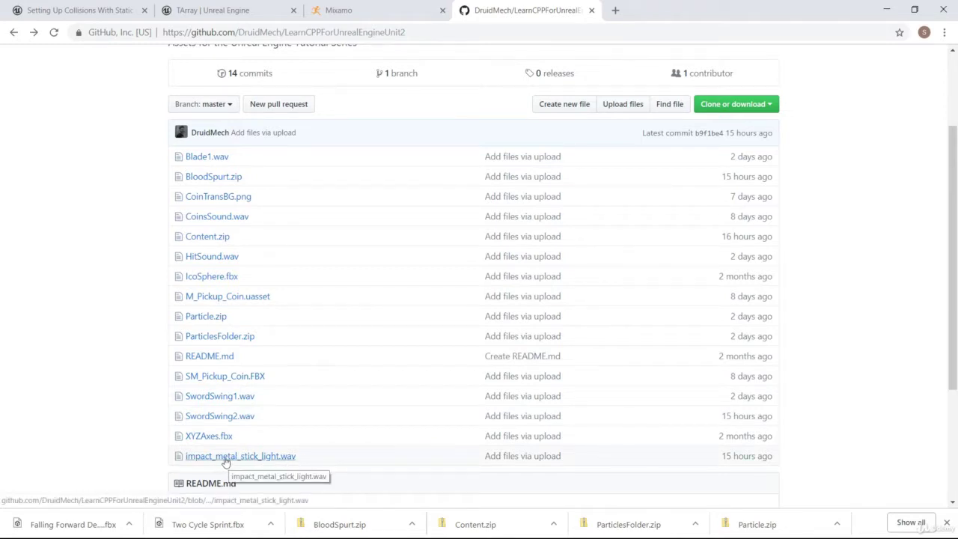
scroll(136, 418, "up", 1)
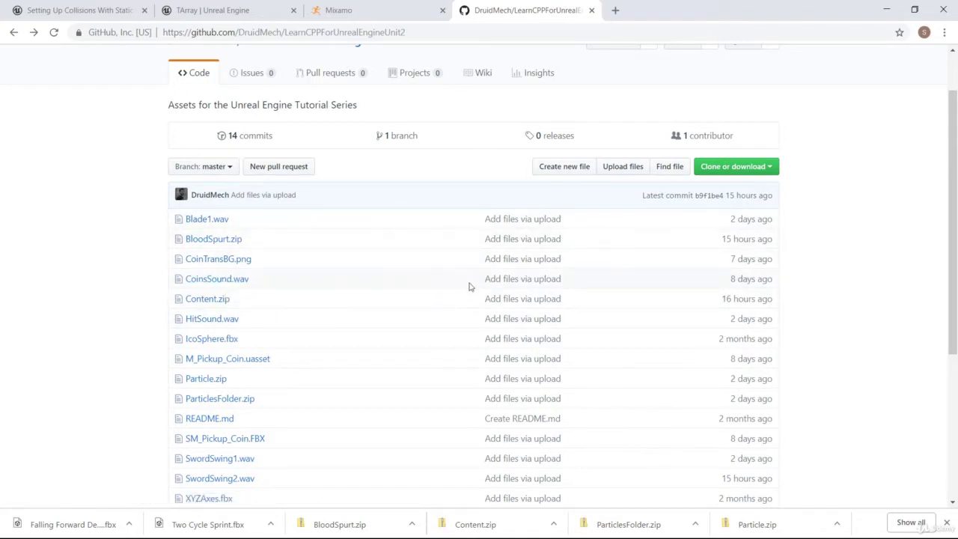
scroll(470, 288, "down", 2)
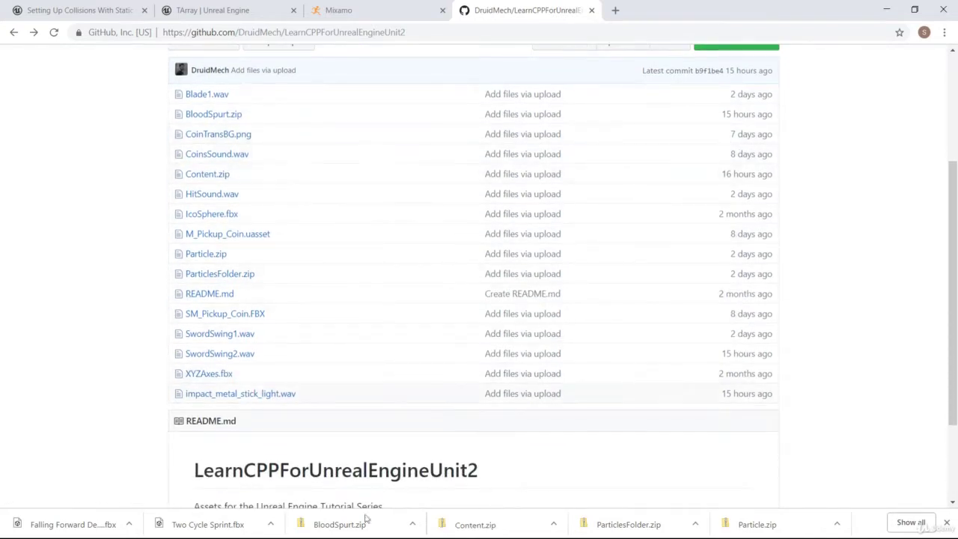
left_click(886, 9)
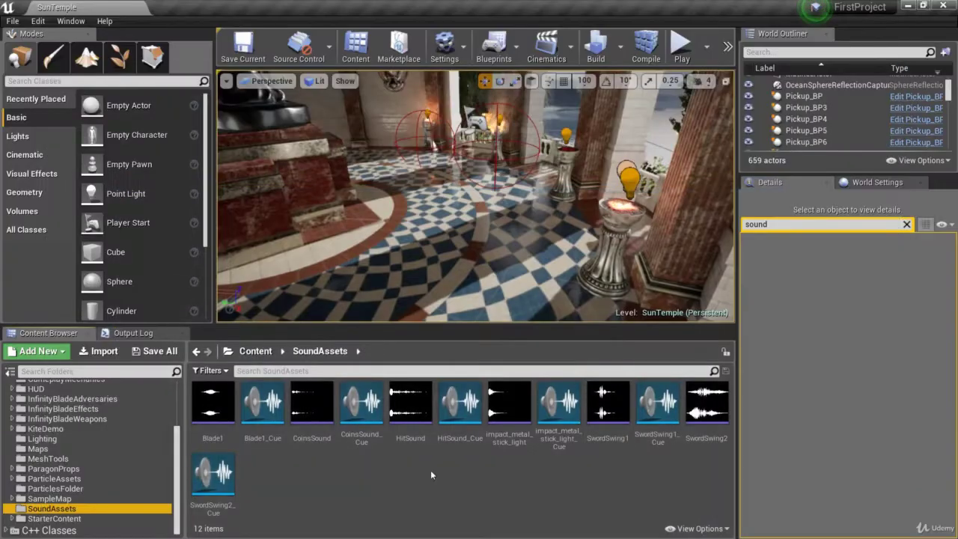
- Open the SoundAssets folder and review its sound waves and cues, including the actions available for CoinsSound
scroll(178, 469, "up", 3)
scroll(178, 449, "down", 3)
left_click(52, 508)
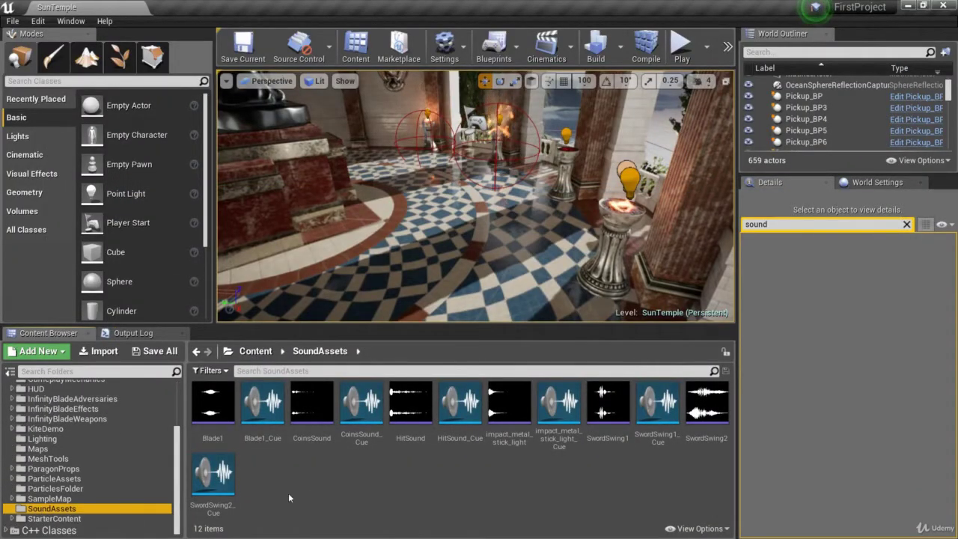
left_click(212, 401)
left_click(505, 492)
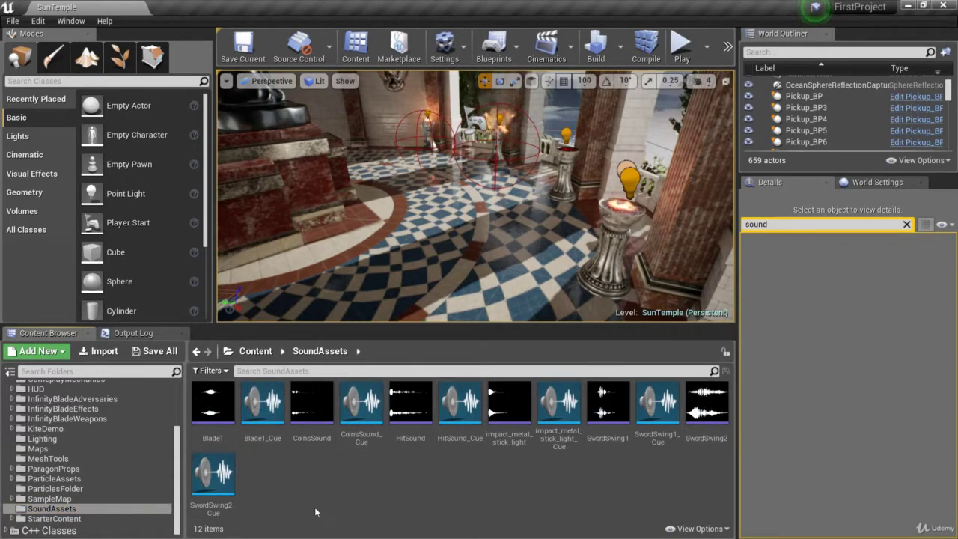
right_click(325, 419)
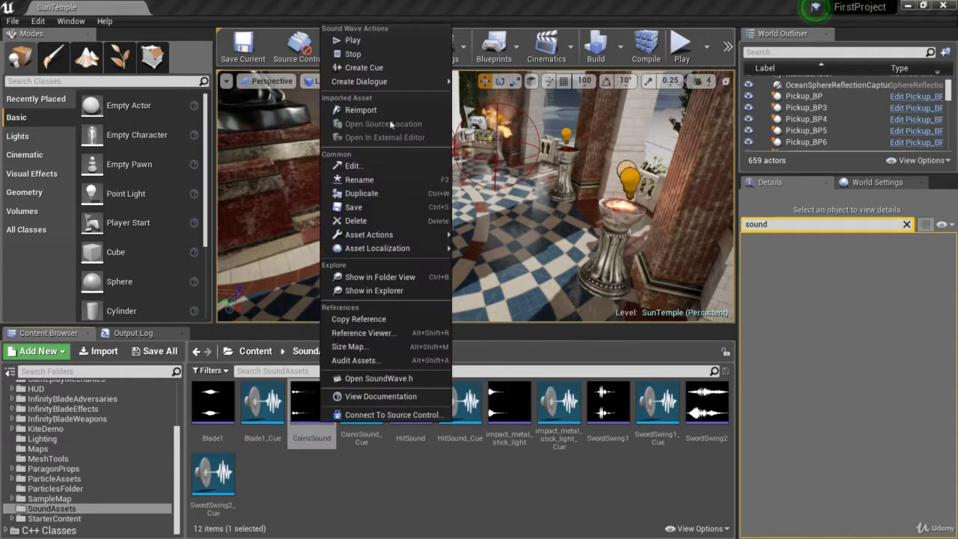
left_click(351, 508)
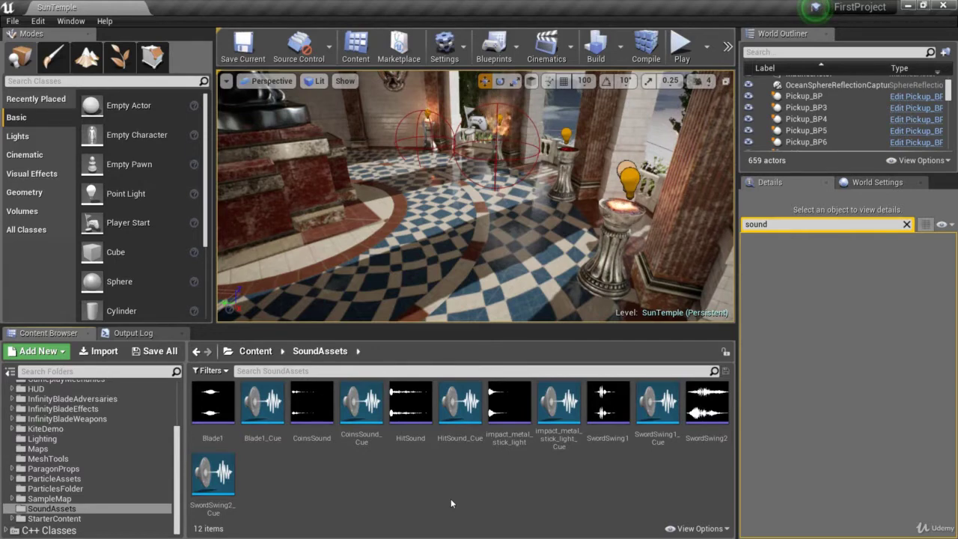
- Open the Weapon_BP blueprint from the Blueprints folder and filter its class defaults by "sound"
right_click_drag(449, 224, 410, 228)
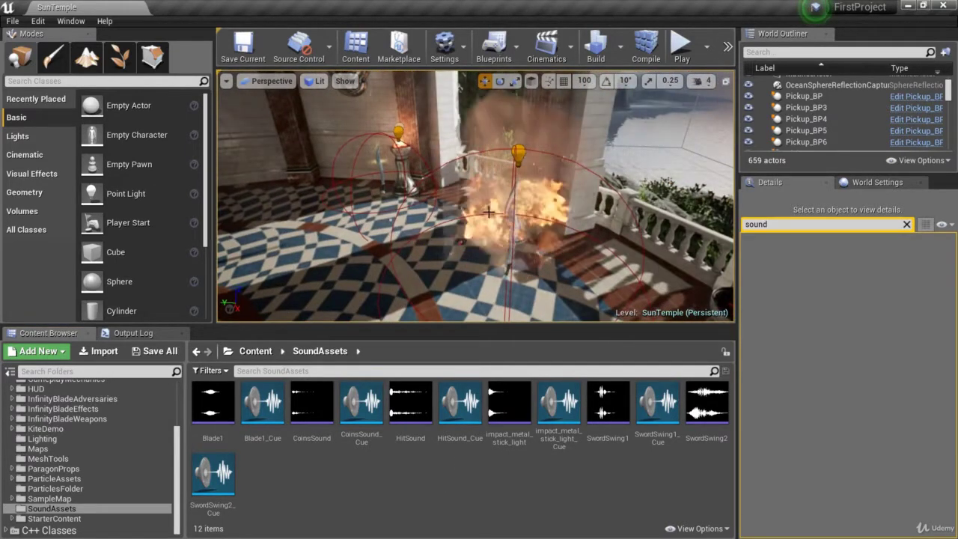
scroll(82, 426, "up", 3)
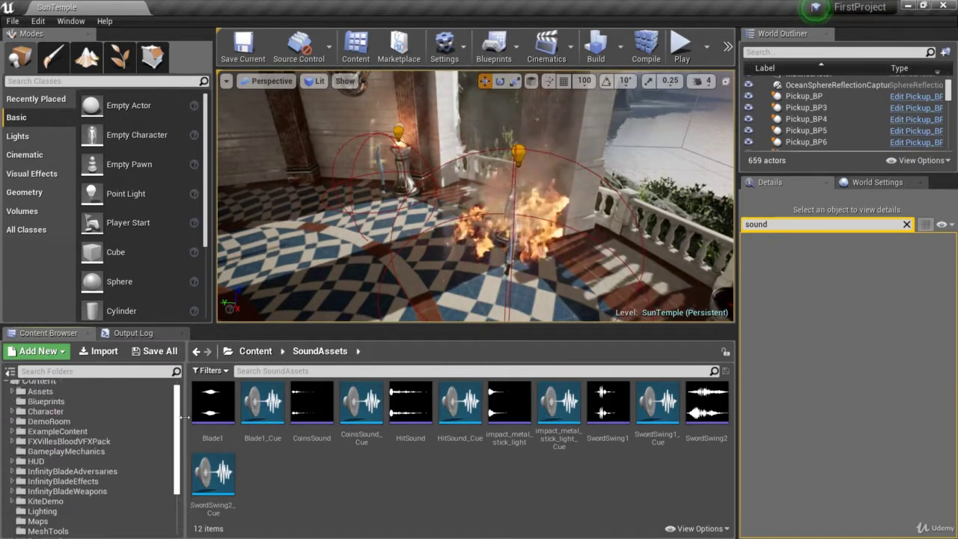
left_click(73, 407)
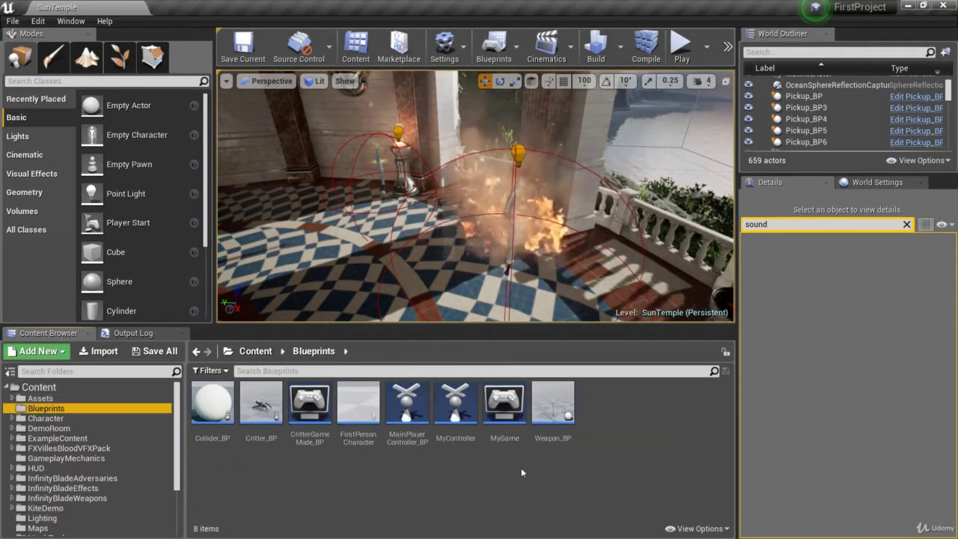
double_click(554, 404)
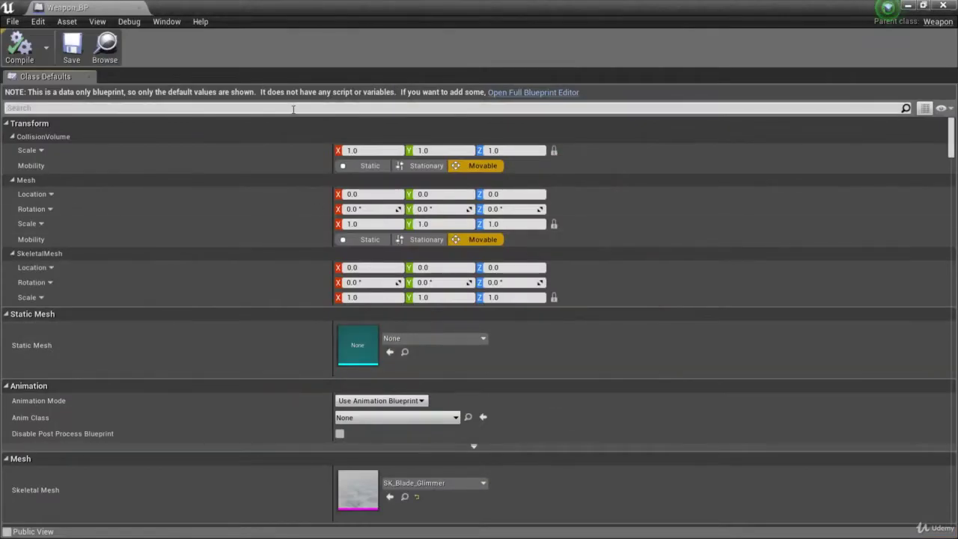
left_click(293, 108)
type("sound")
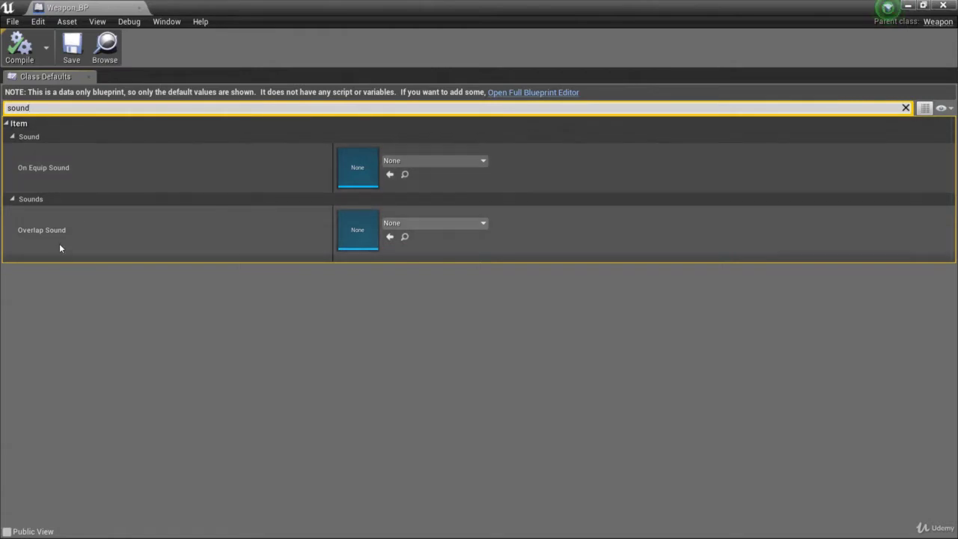
- Set the weapon's On Equip Sound to Blade1_Cue, save the blueprint and close its editor
left_click(484, 161)
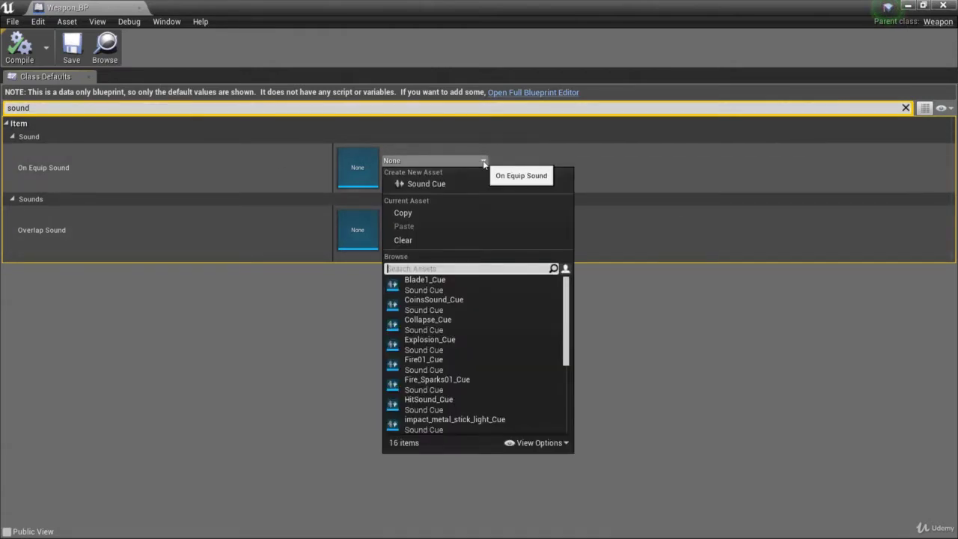
left_click(446, 284)
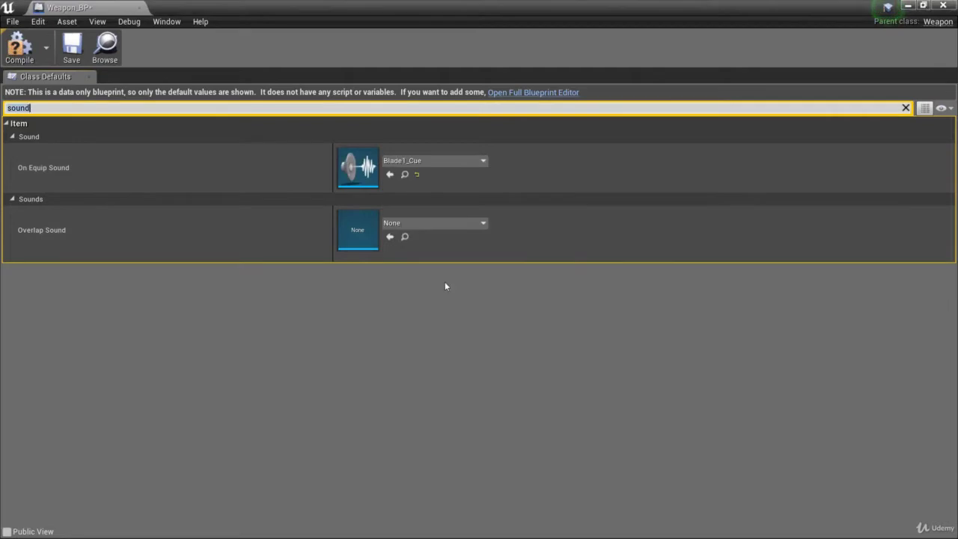
left_click(72, 47)
left_click(943, 5)
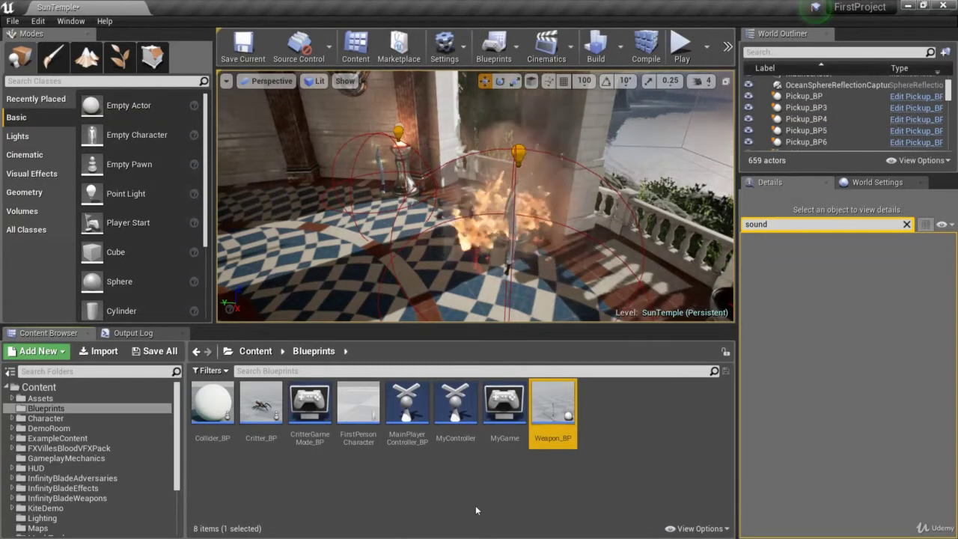
- Switch to the Epic Games Launcher, unmute the computer's speakers, and return to the Unreal Editor
key("alt+Tab")
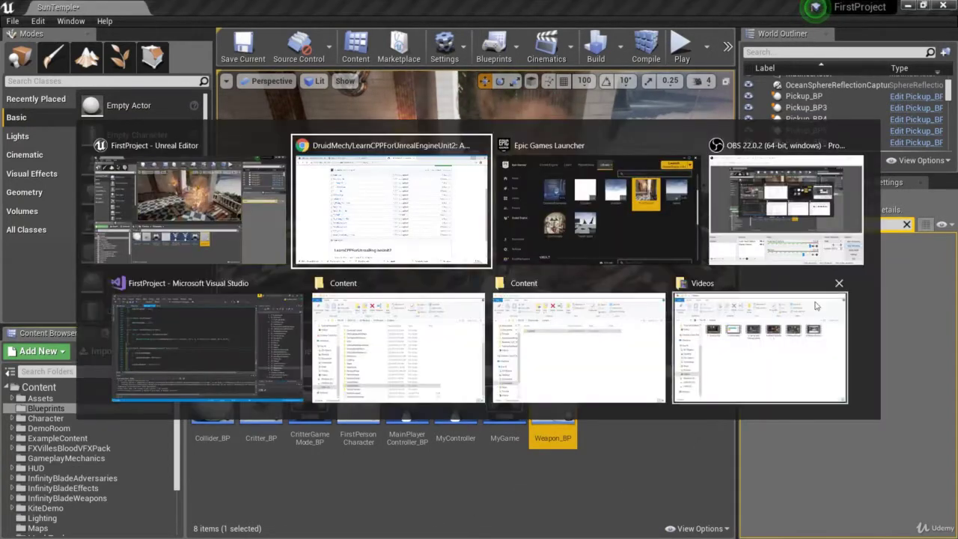
left_click(555, 214)
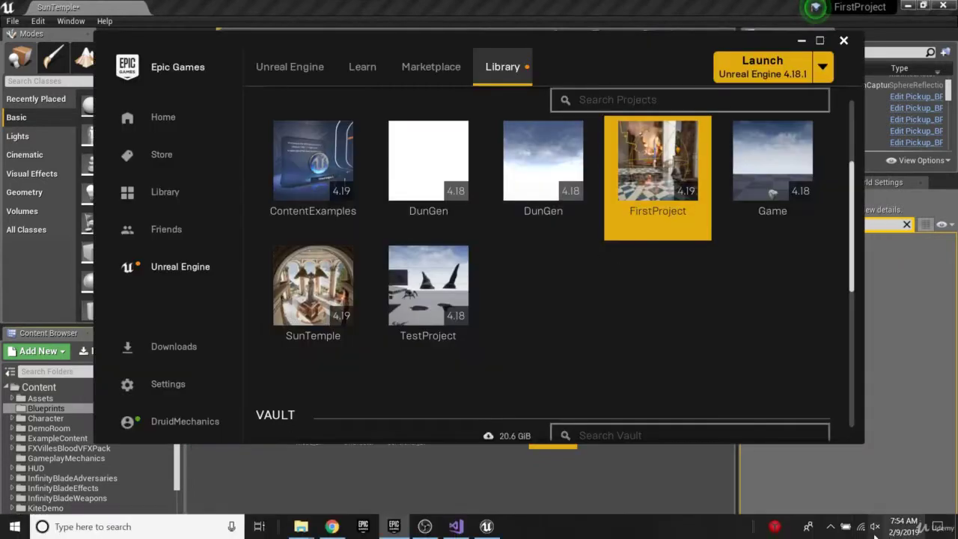
left_click(874, 526)
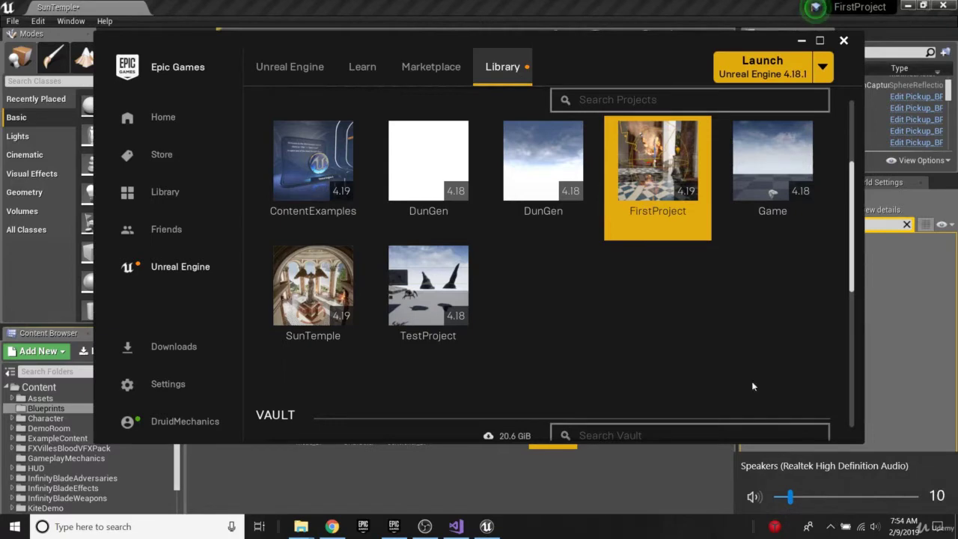
left_click(483, 4)
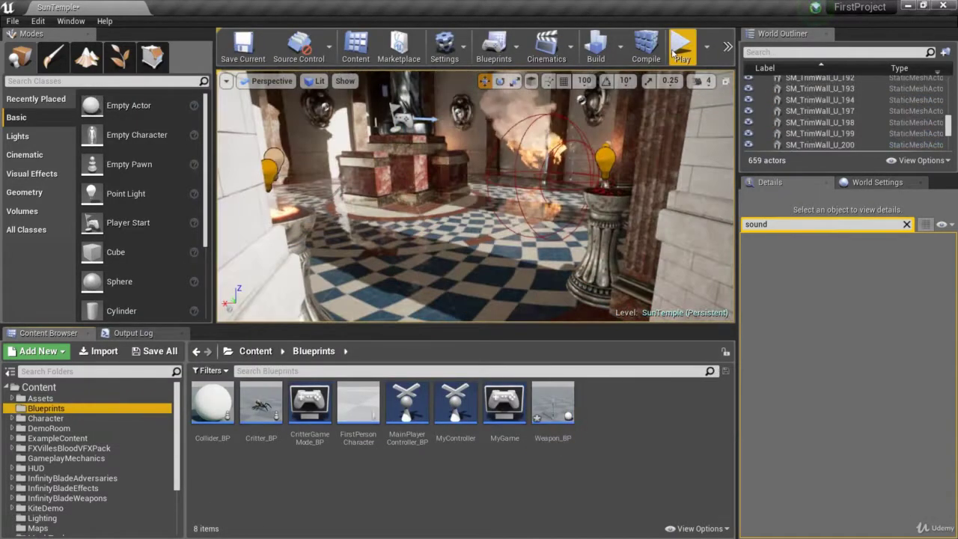
- Play the level, run the character to the sword to test the equip sound, and stop the session
left_click(680, 46)
left_click(527, 215)
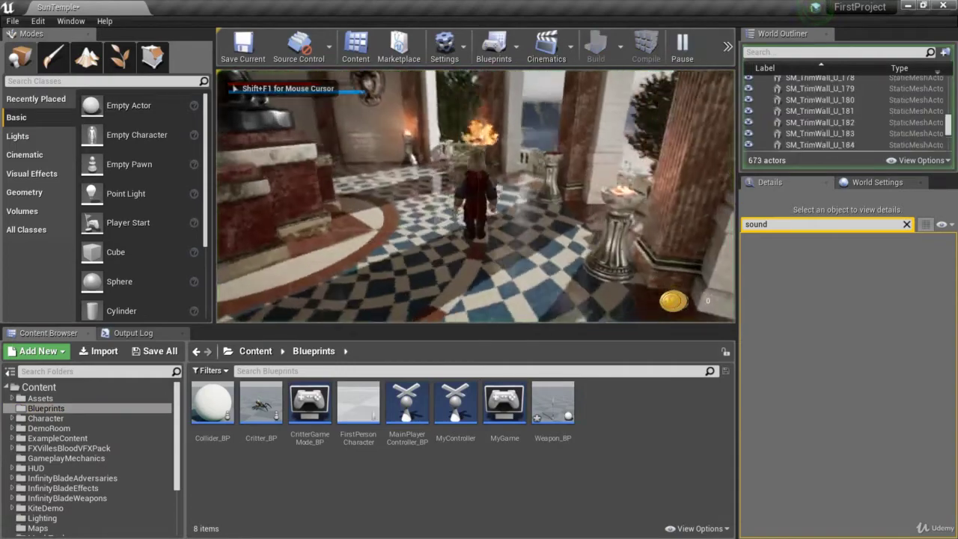
key("w")
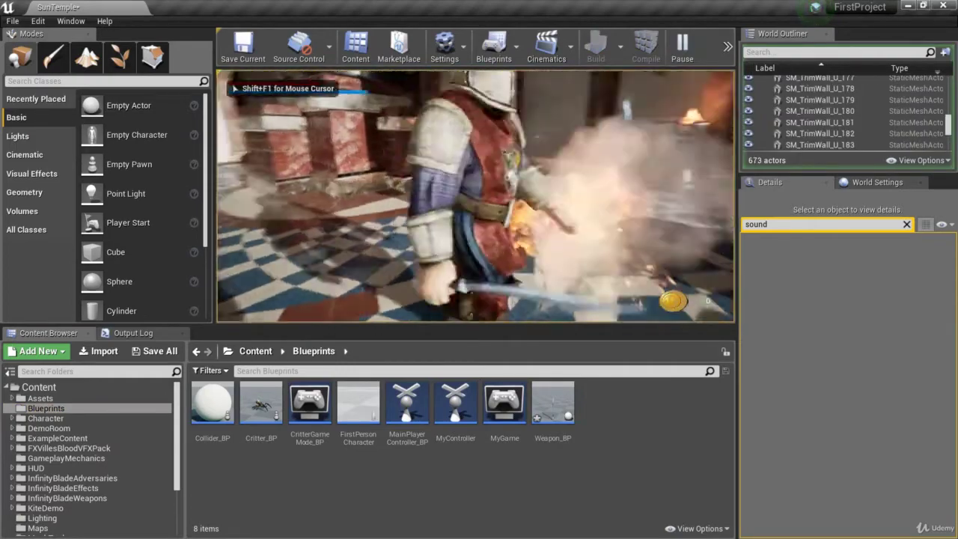
key("s")
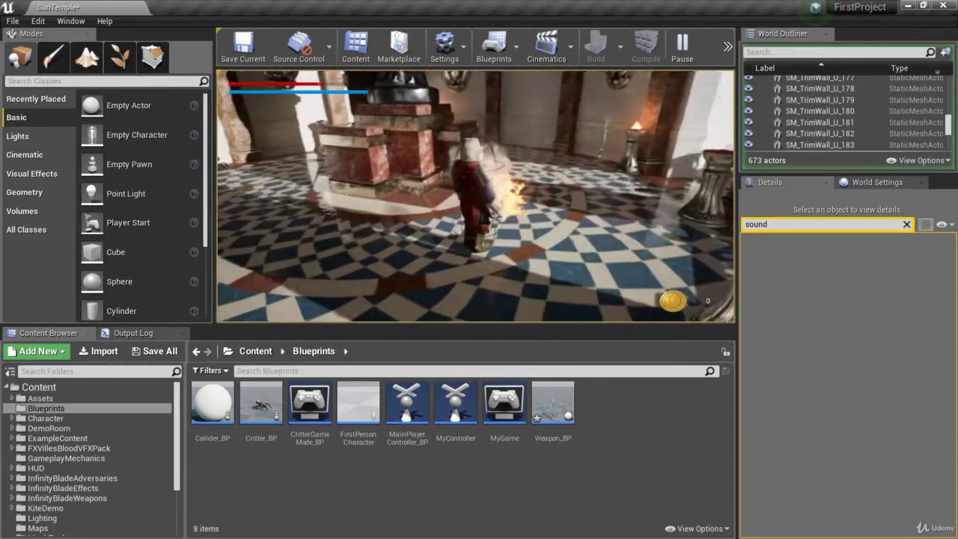
key("Escape")
- Play the level again, run the character through the temple to retest the weapon pickup, and stop the session
left_click(553, 408)
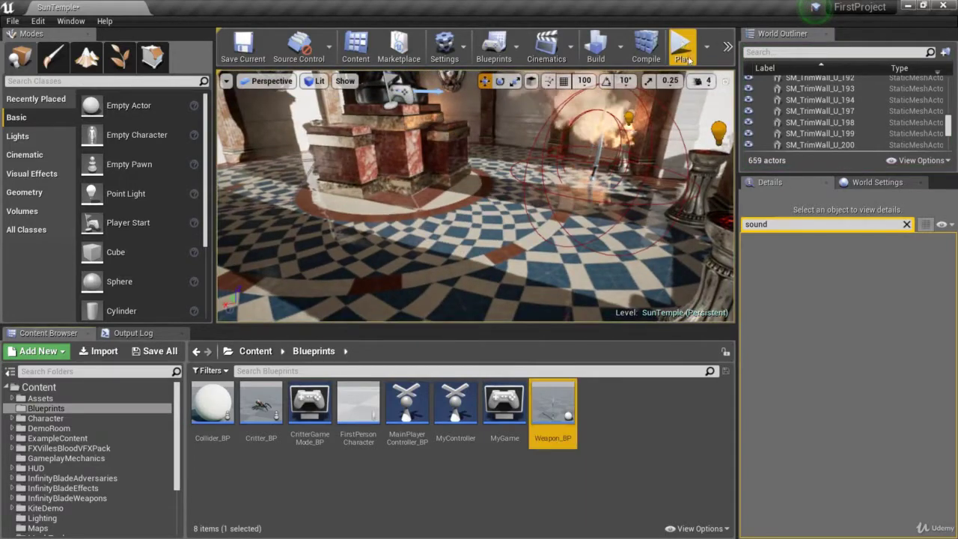
left_click(680, 45)
key("w")
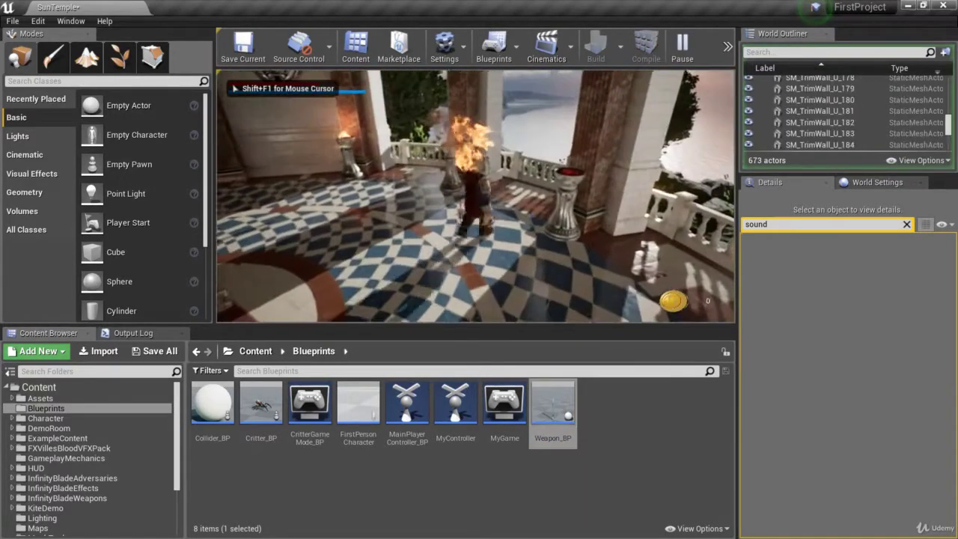
key("w")
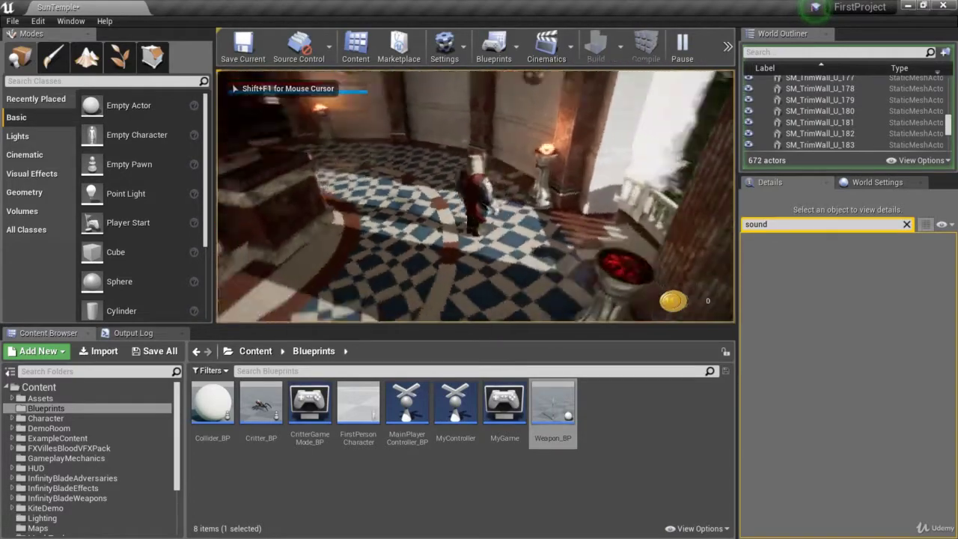
key("w")
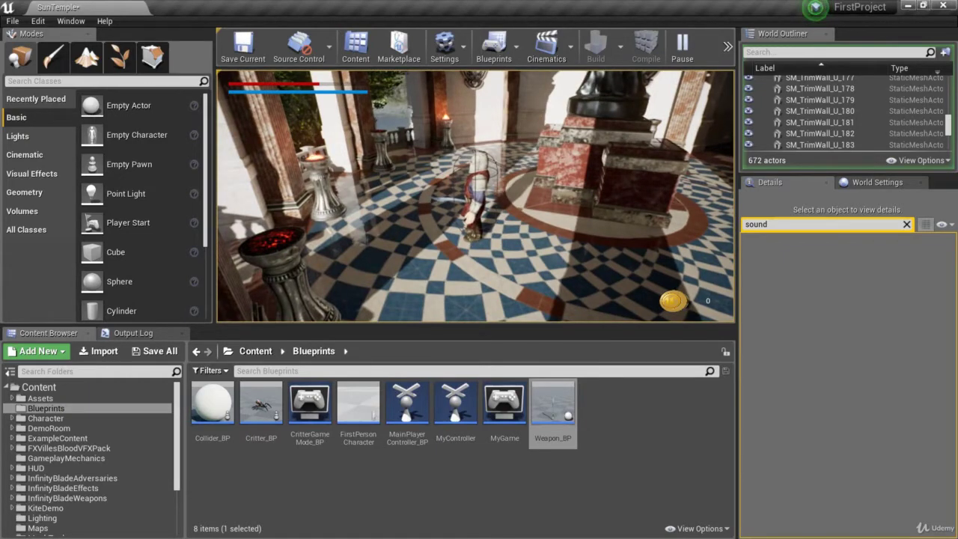
key("Escape")
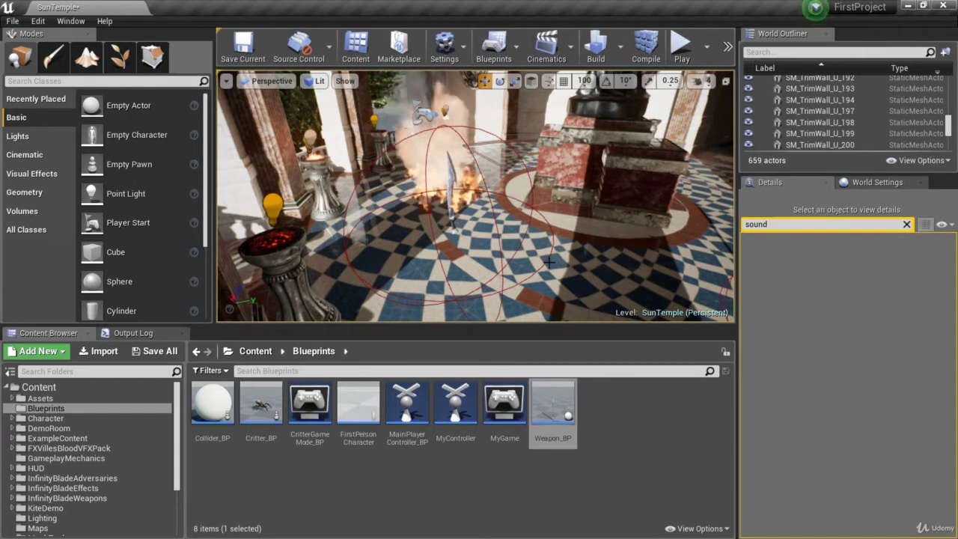
- Start another play session, run around with the equipped sword, examine the character's sword hand up close, and stop playing
left_click(682, 45)
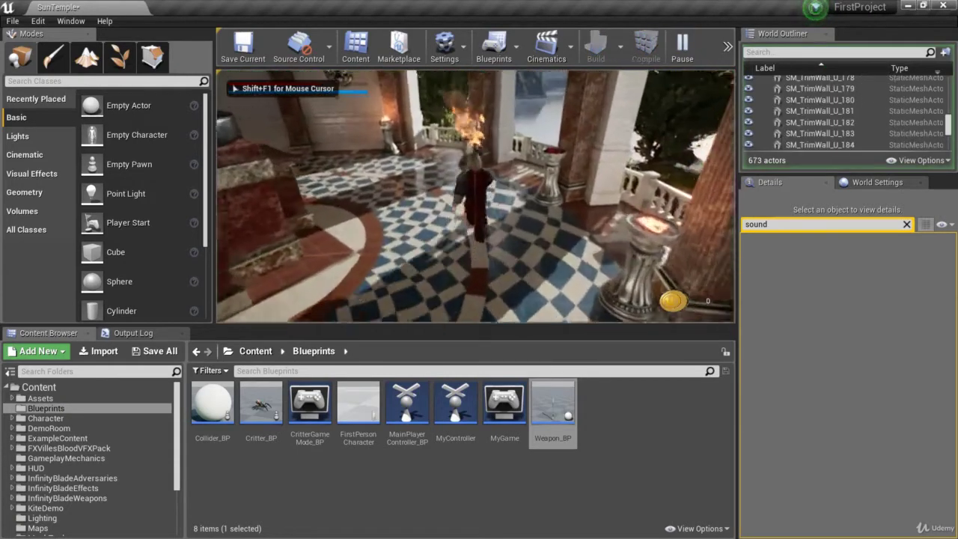
key("w")
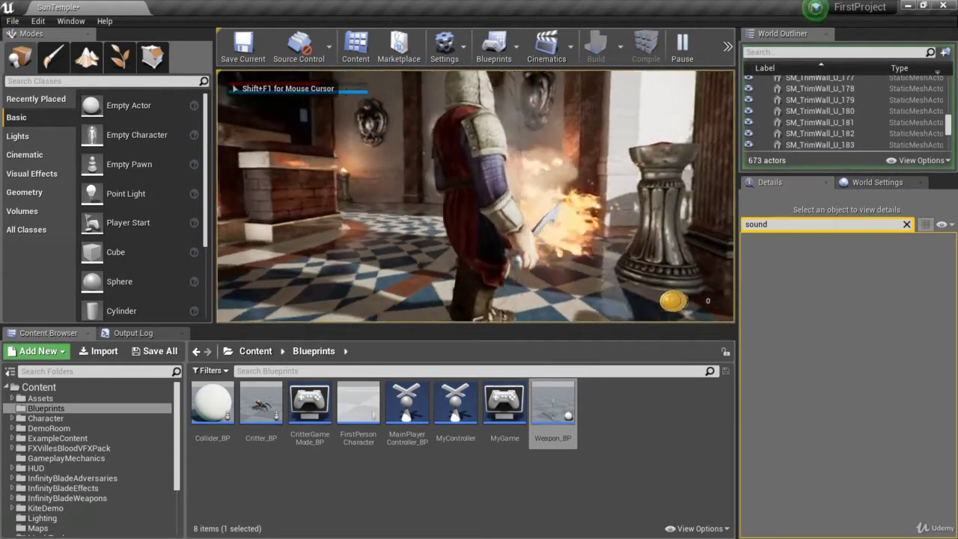
key("w")
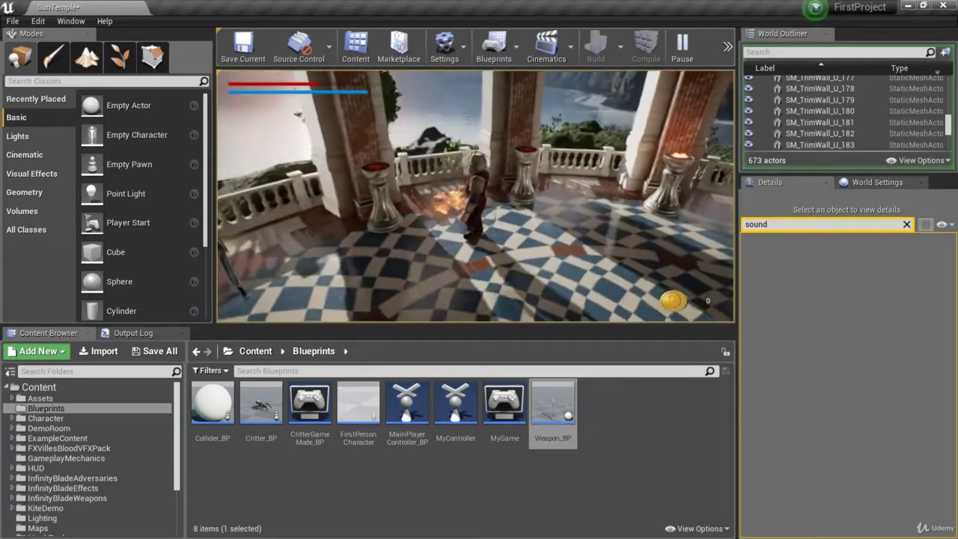
key("w")
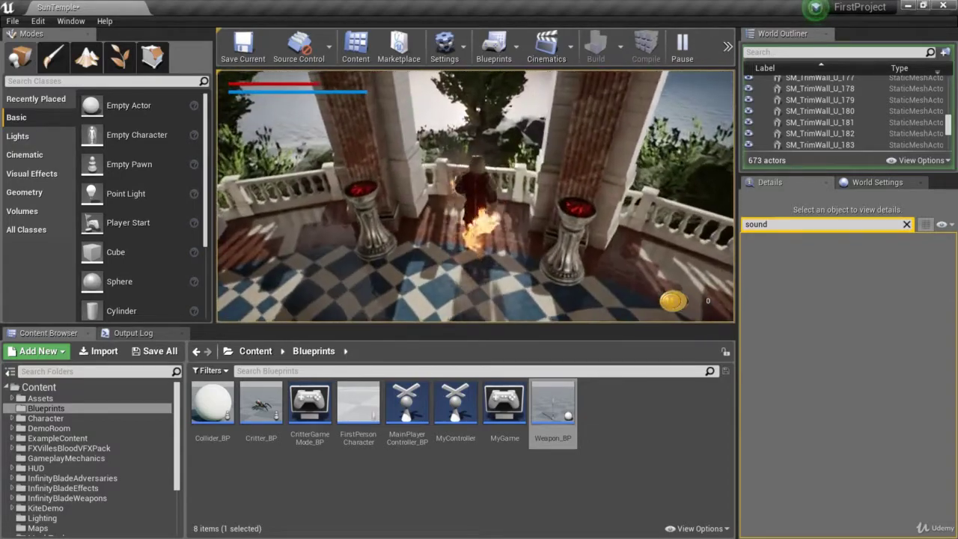
key("w")
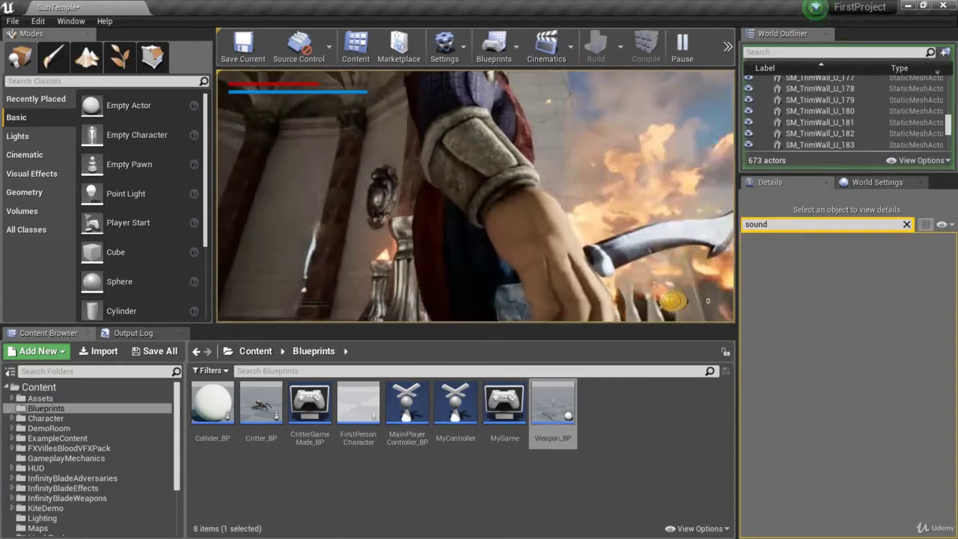
key("w")
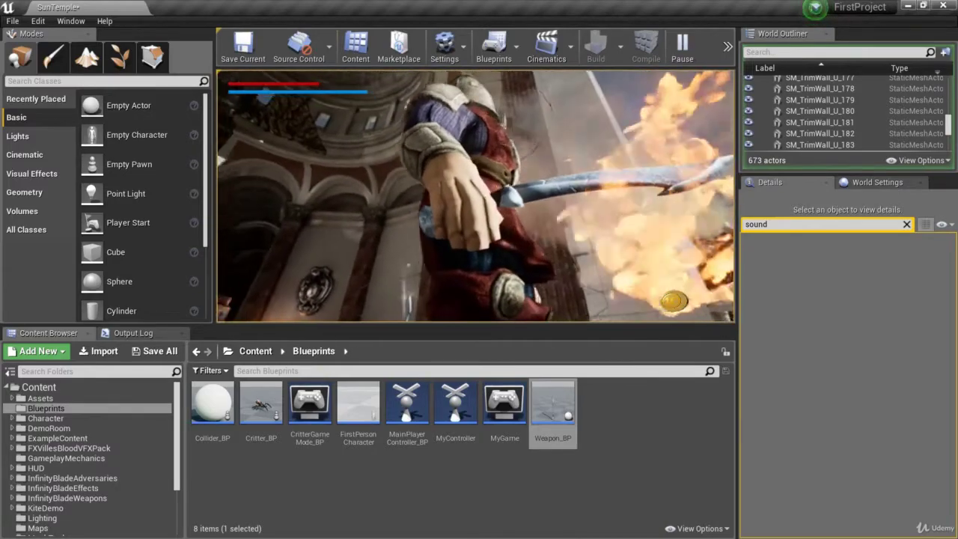
key("w")
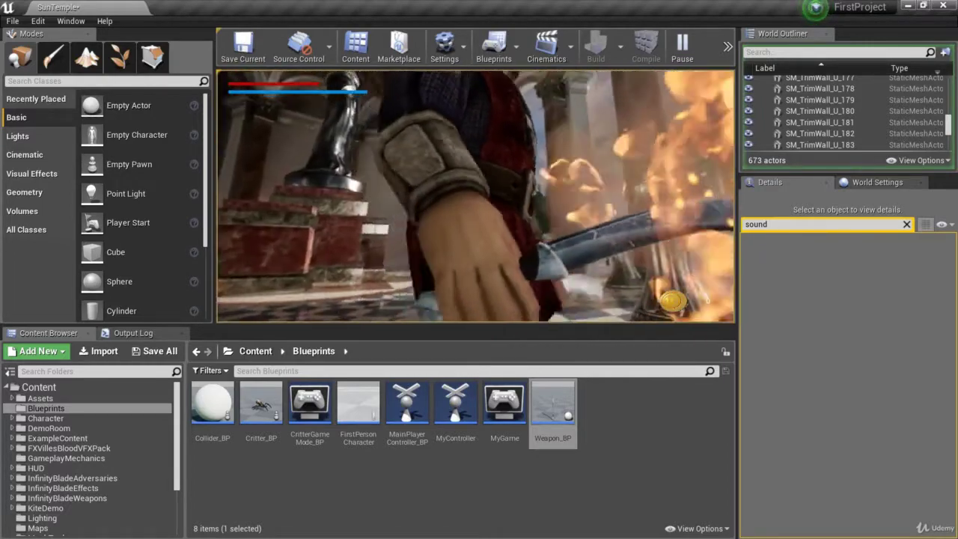
key("Escape")
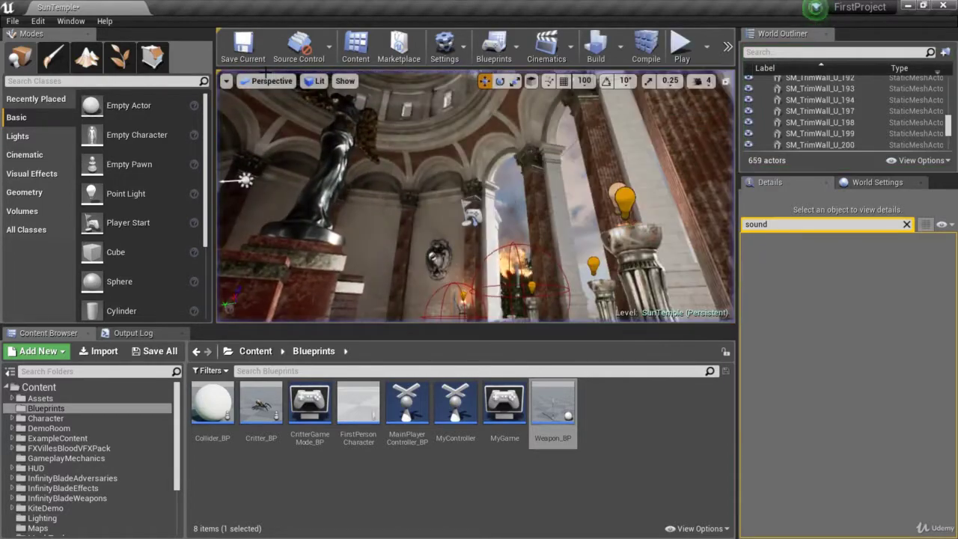
- Switch to the Mixamo page in Chrome and apply the Standing Idle Looking Ver. 1 animation to the castle guard
key("alt+Tab")
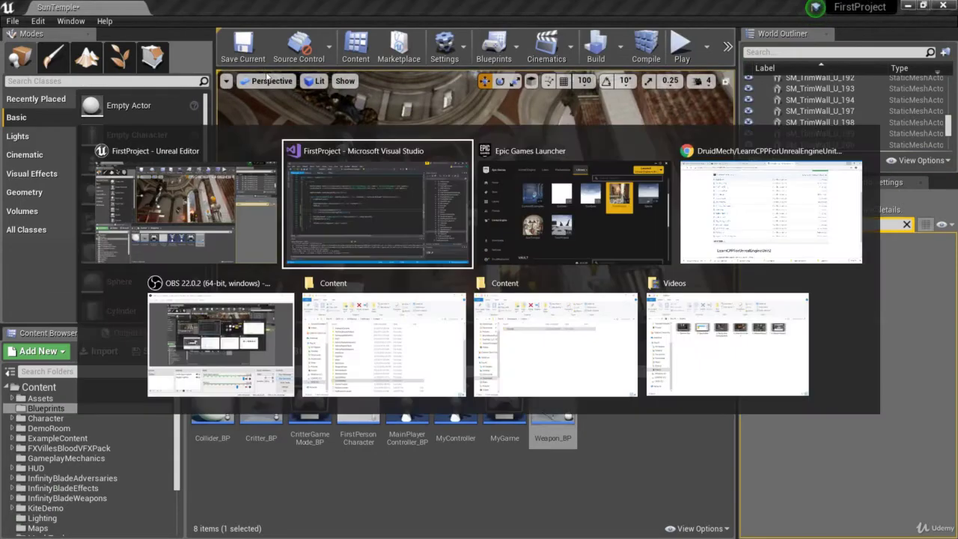
left_click(703, 218)
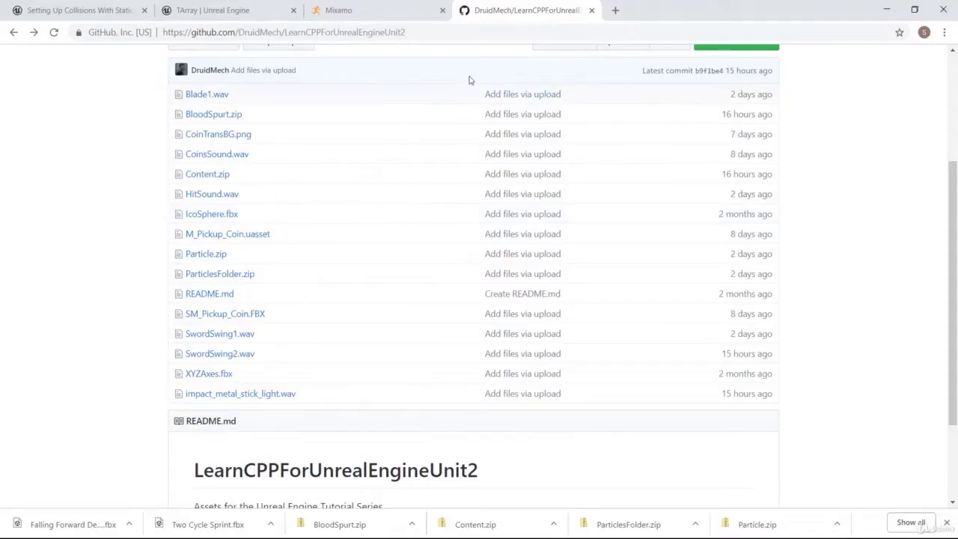
left_click(359, 9)
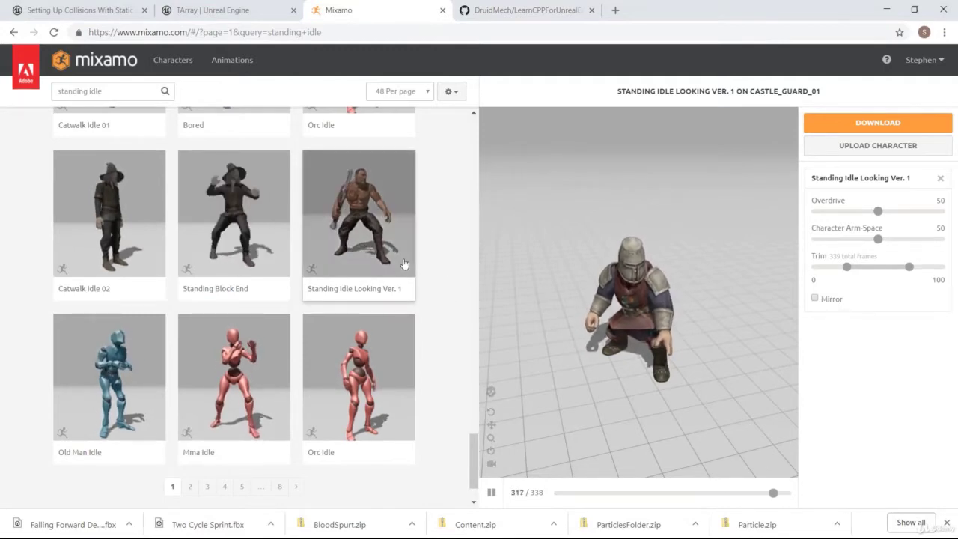
scroll(399, 280, "up", 1)
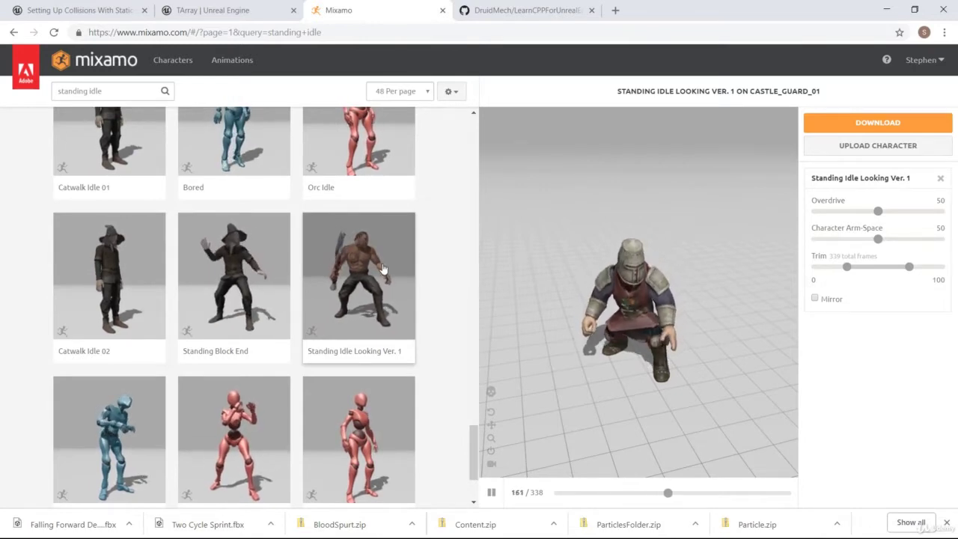
left_click(372, 286)
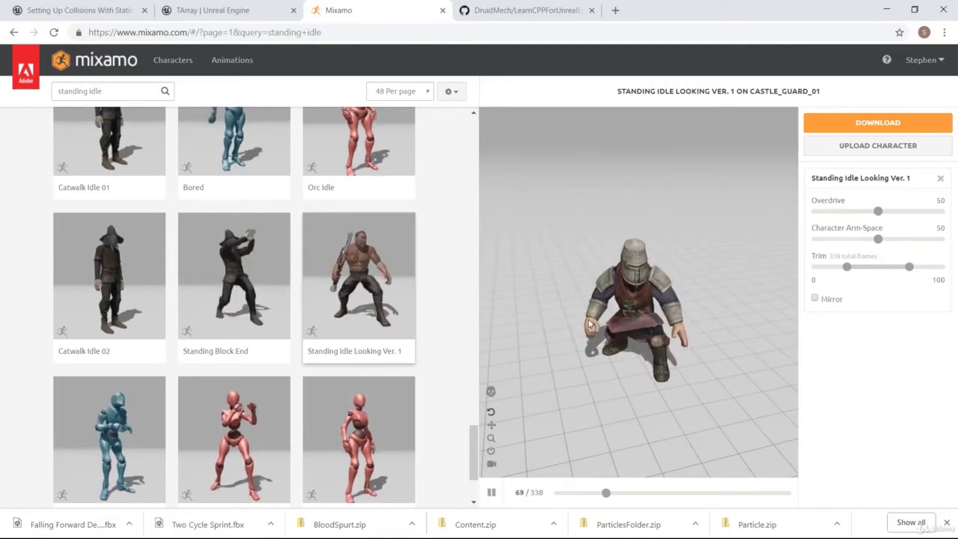
- Inspect the idle preview from several angles and download it as FBX without skin at 30 frames per second
left_click_drag(603, 320, 619, 369)
left_click_drag(658, 336, 663, 277)
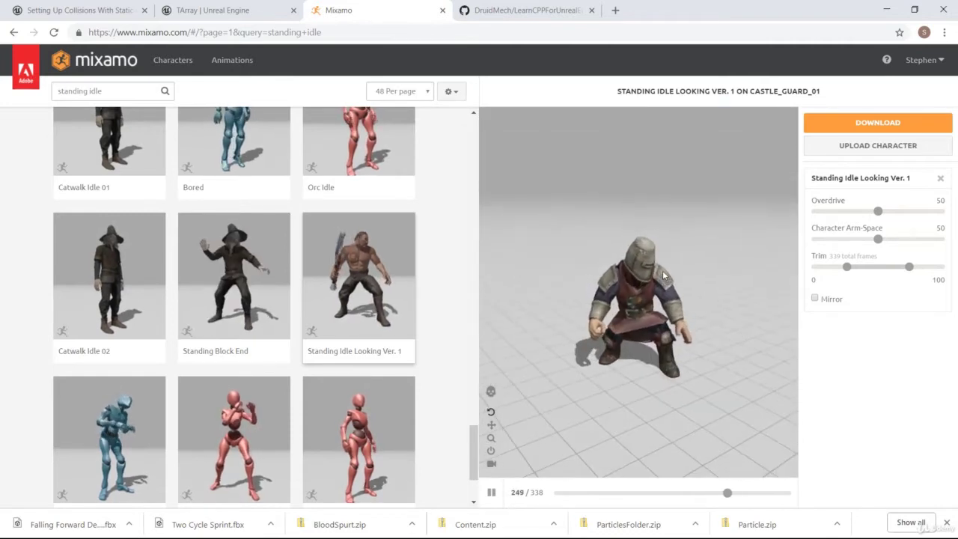
left_click_drag(676, 353, 638, 360)
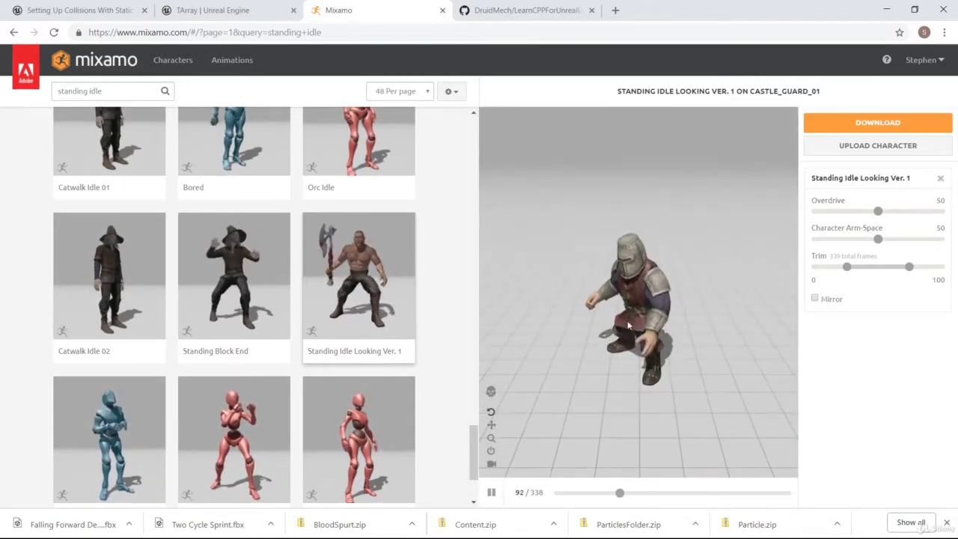
left_click(871, 122)
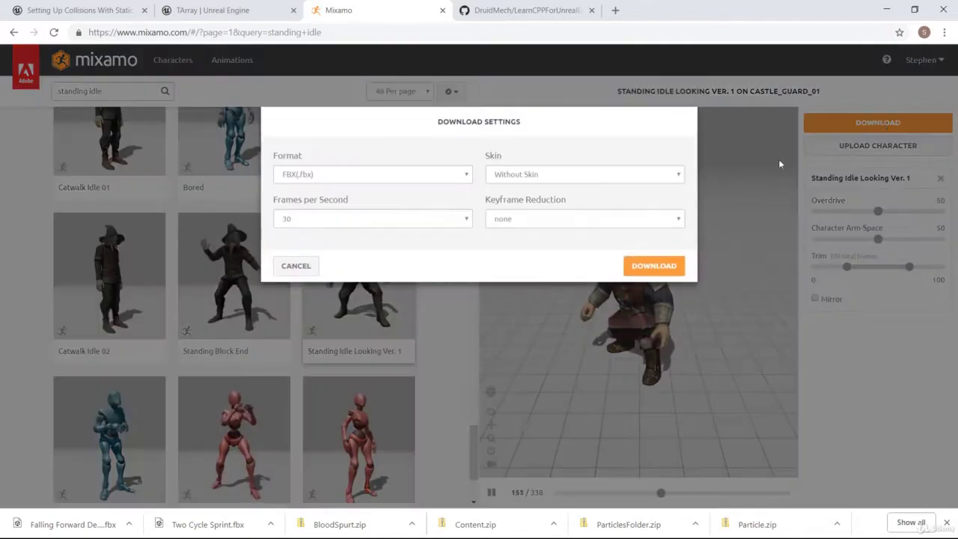
left_click(669, 267)
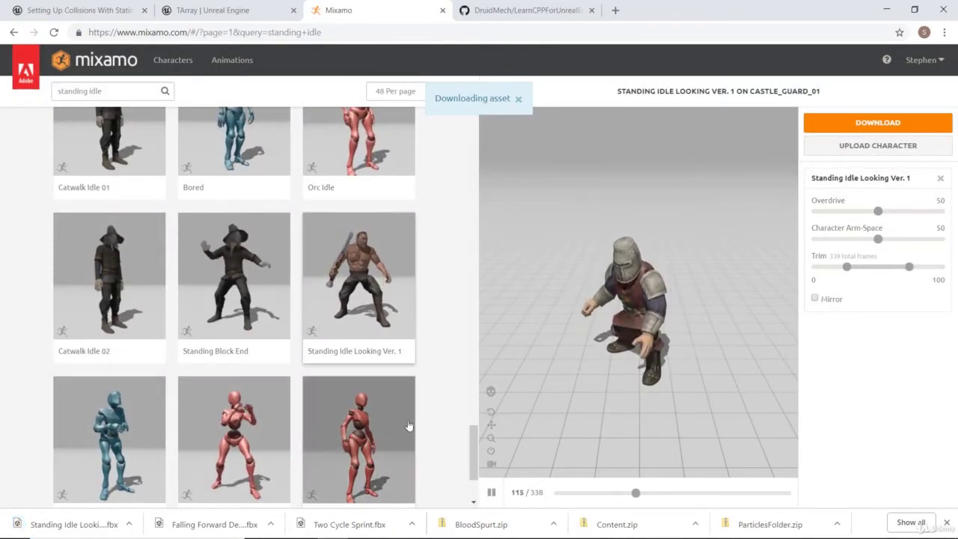
- Search the Mixamo animations for "sword shield run"
left_click_drag(113, 91, 54, 97)
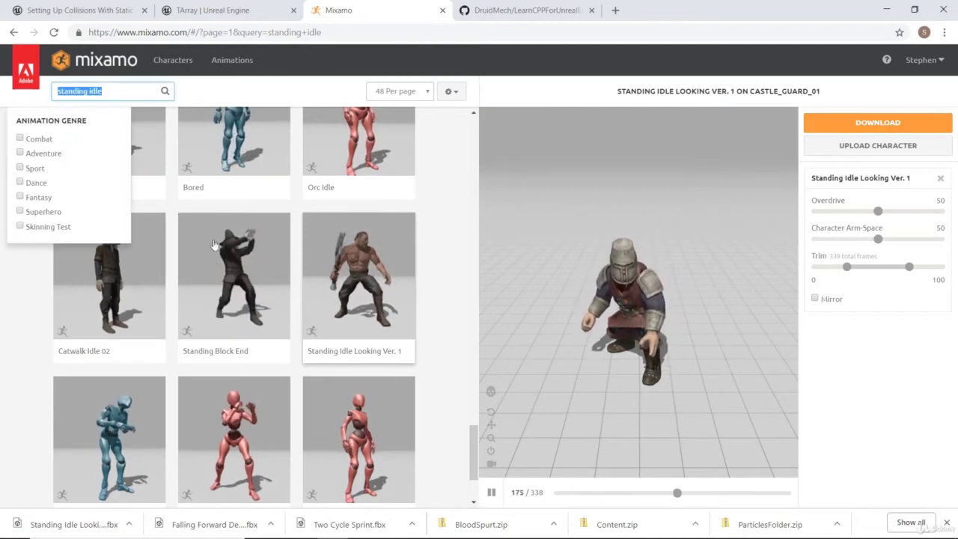
type("sword")
key("BackSpace")
type("shield run")
key("Return")
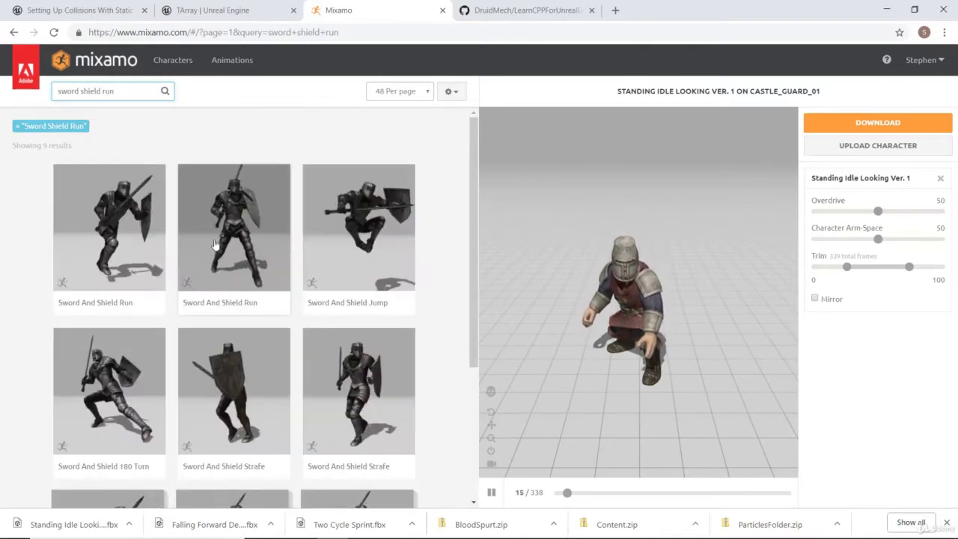
- Apply the first Sword And Shield Run animation with In Place enabled and download it as FBX without skin at 30 frames per second
left_click(125, 213)
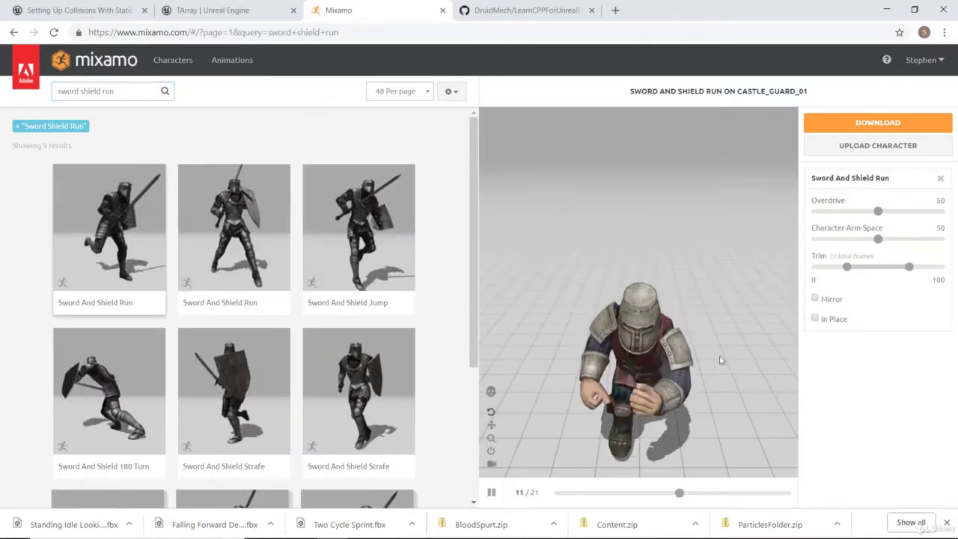
left_click(813, 320)
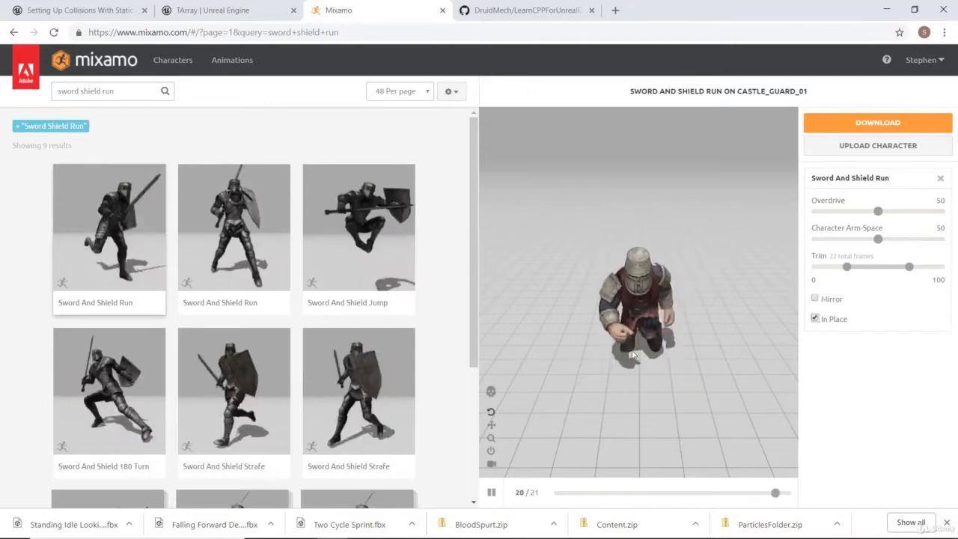
left_click_drag(589, 362, 785, 202)
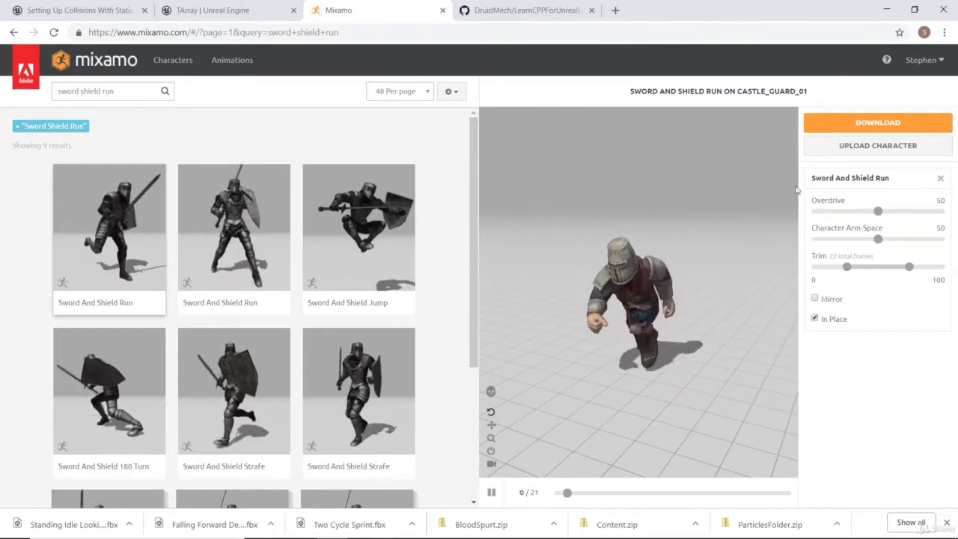
left_click(879, 123)
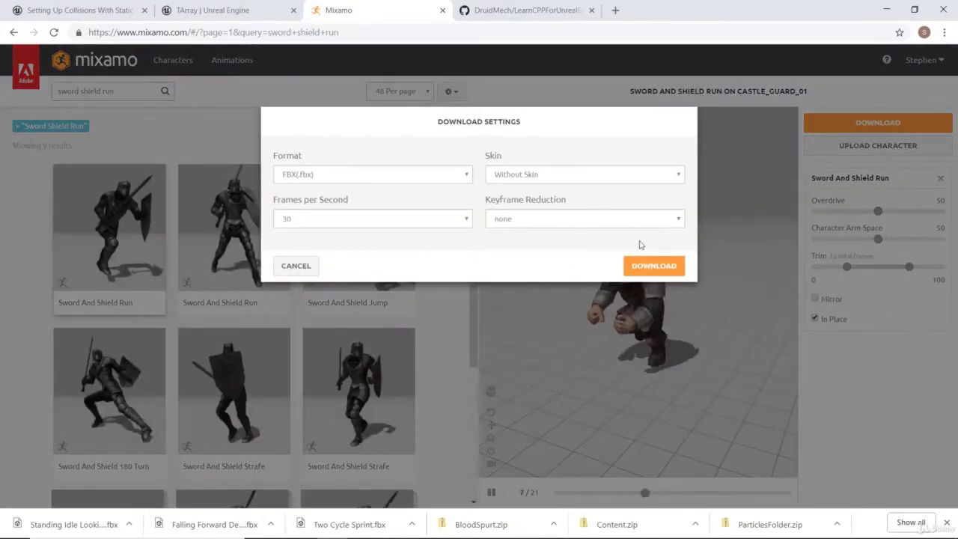
left_click(654, 268)
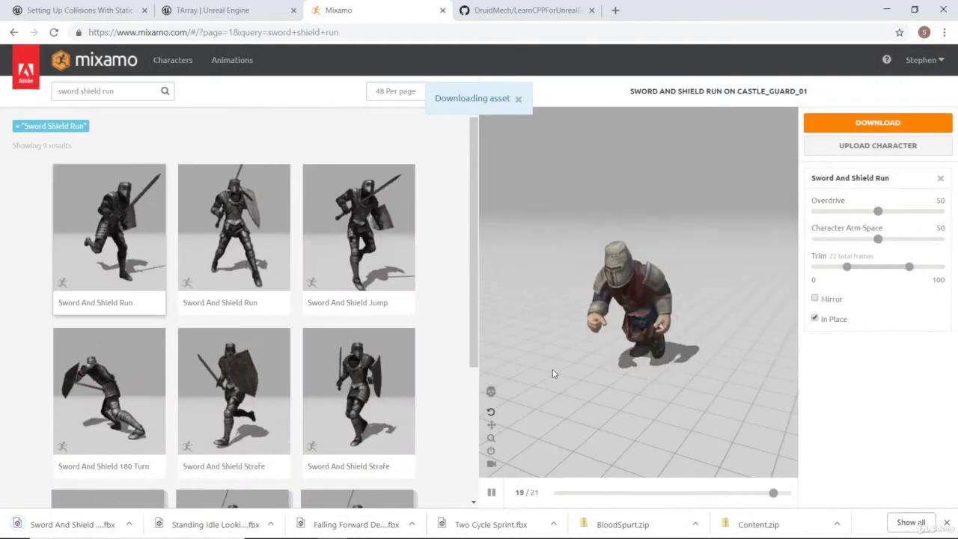
- Search the Mixamo animations for "great sword run"
left_click(88, 90)
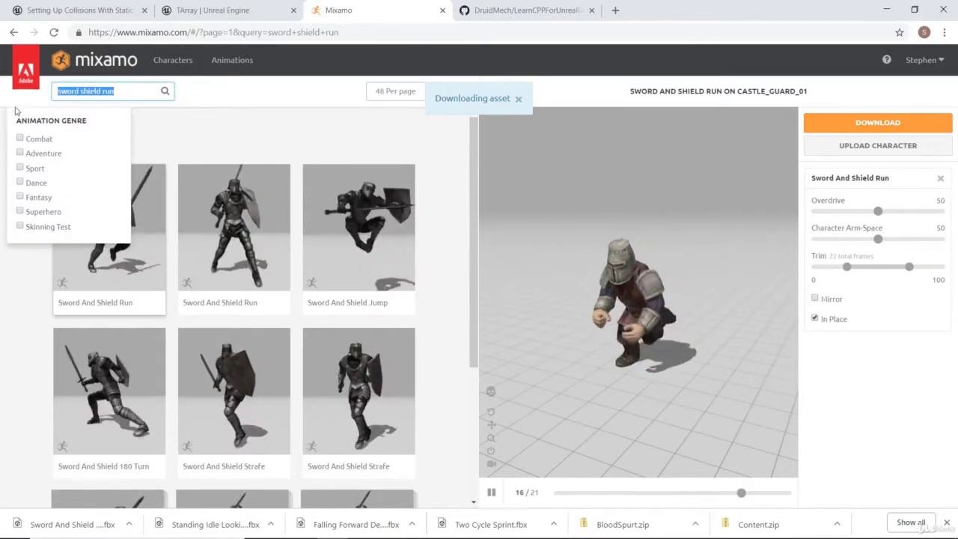
type("great")
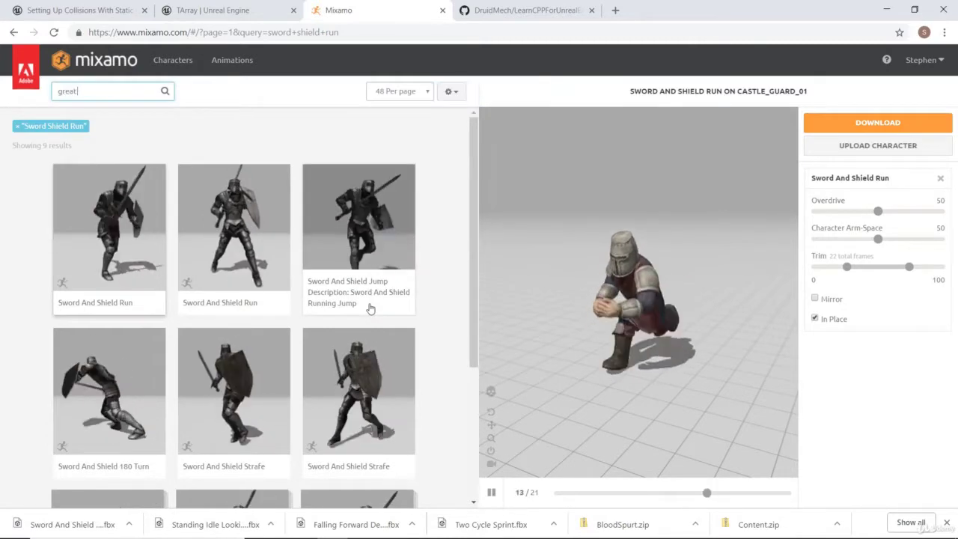
type(" sword run")
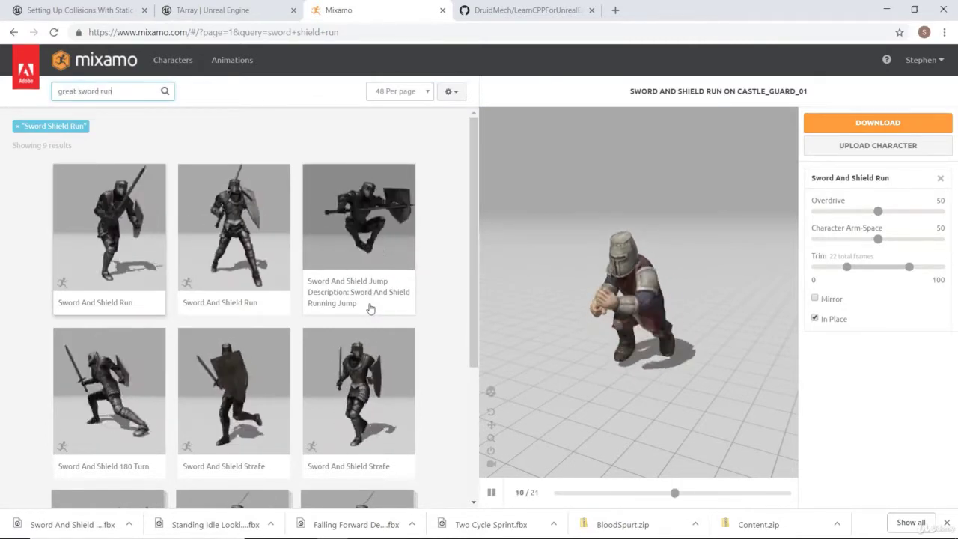
key("Return")
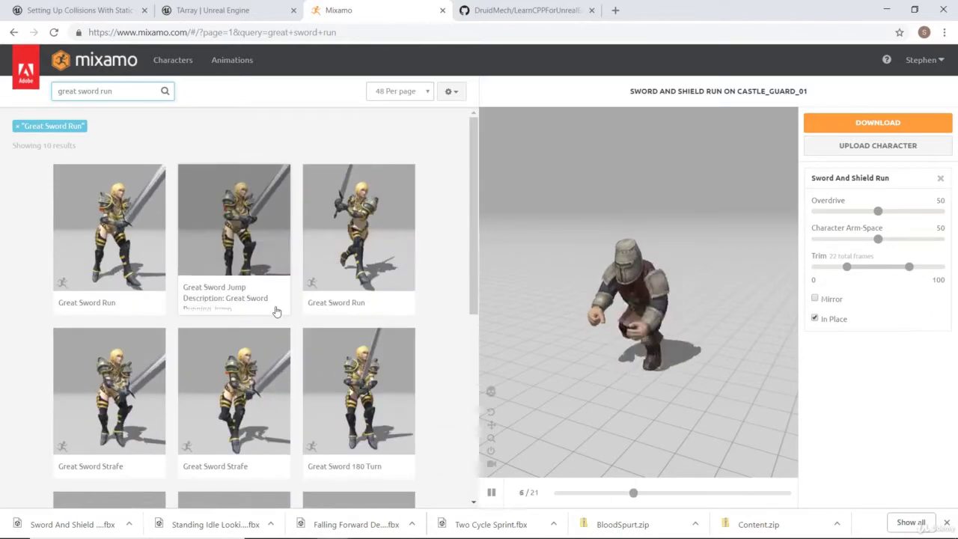
- Apply the second Great Sword Run animation to the castle guard, enable In Place, and preview it from another angle
left_click(366, 246)
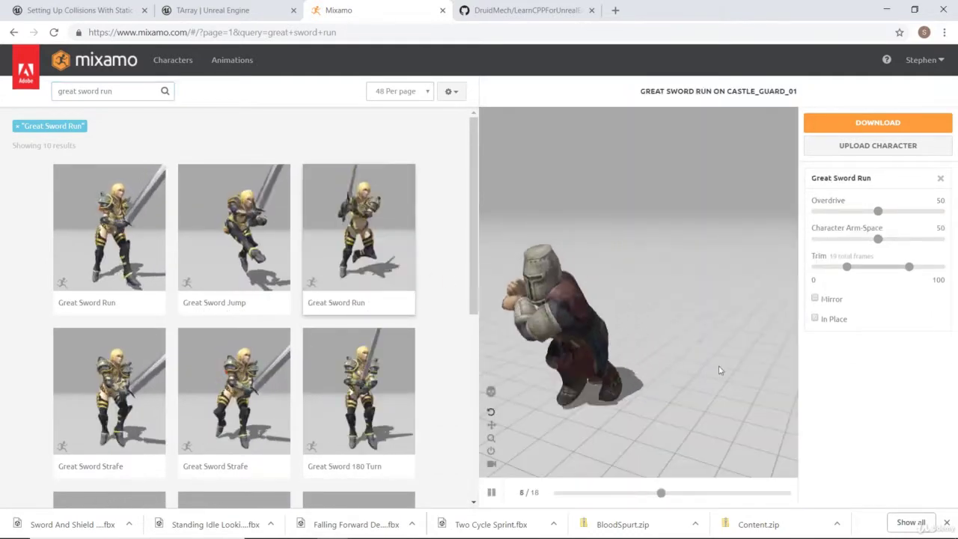
left_click(815, 318)
left_click_drag(650, 341, 678, 330)
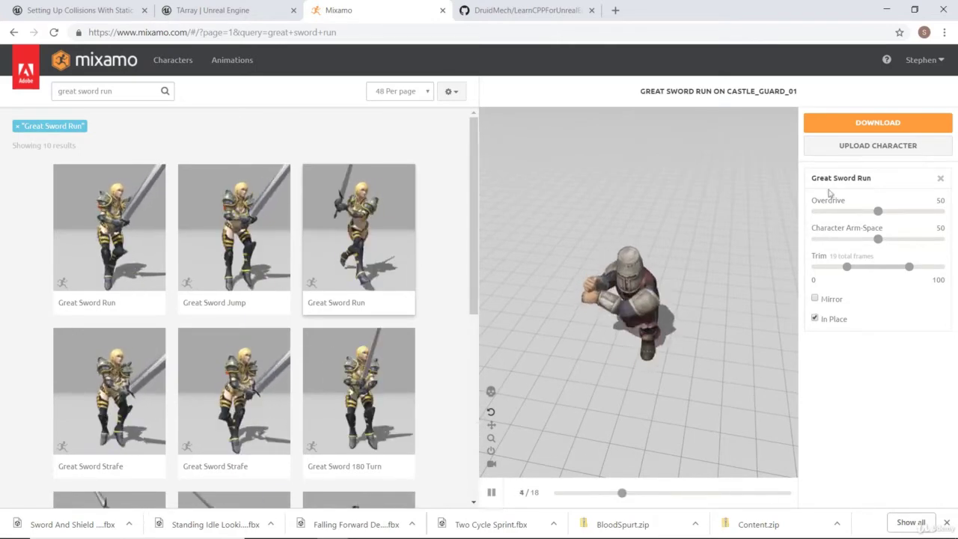
- Download the Great Sword Run animation as FBX without skin at 30 frames per second with no keyframe reduction
left_click(887, 122)
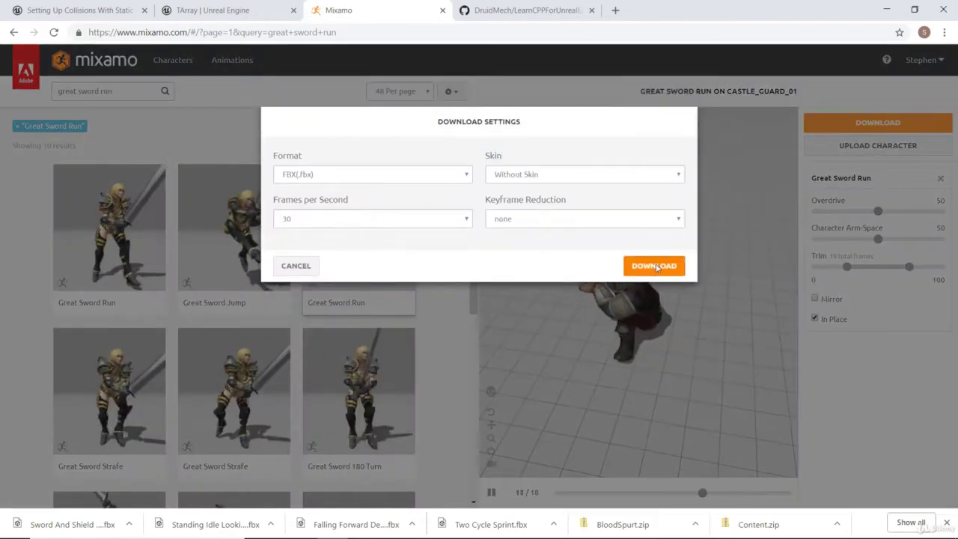
left_click(645, 263)
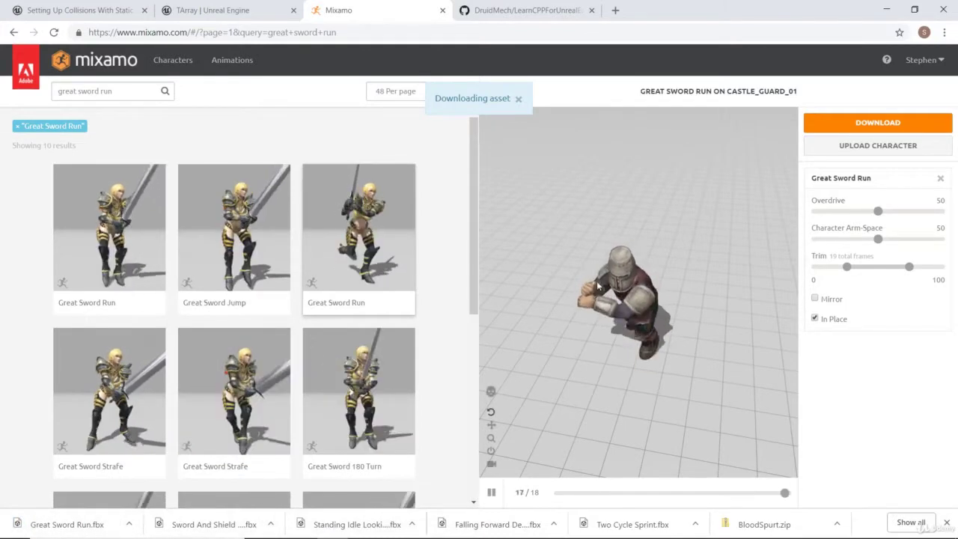
left_click_drag(666, 389, 637, 296)
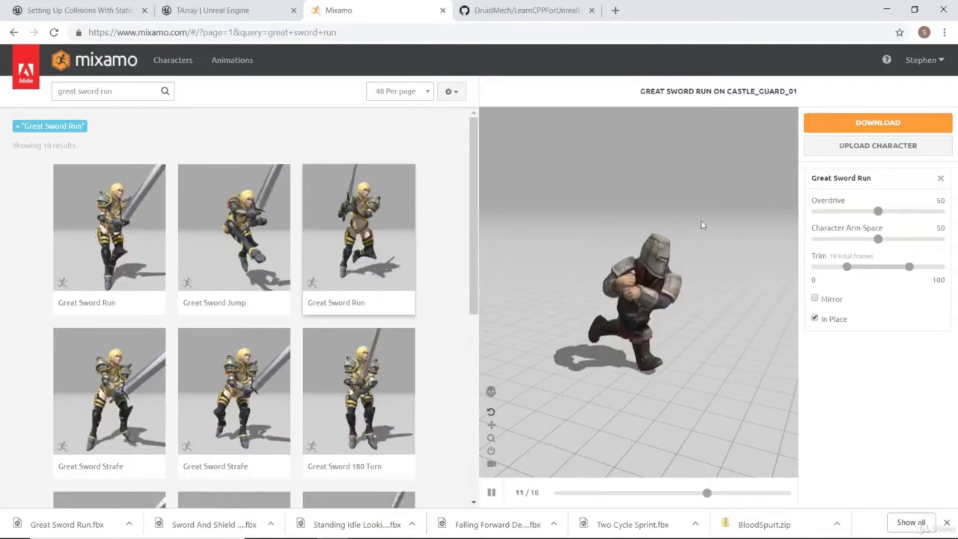
- Show the downloaded Great Sword Run.fbx file in its folder
key("alt+Tab")
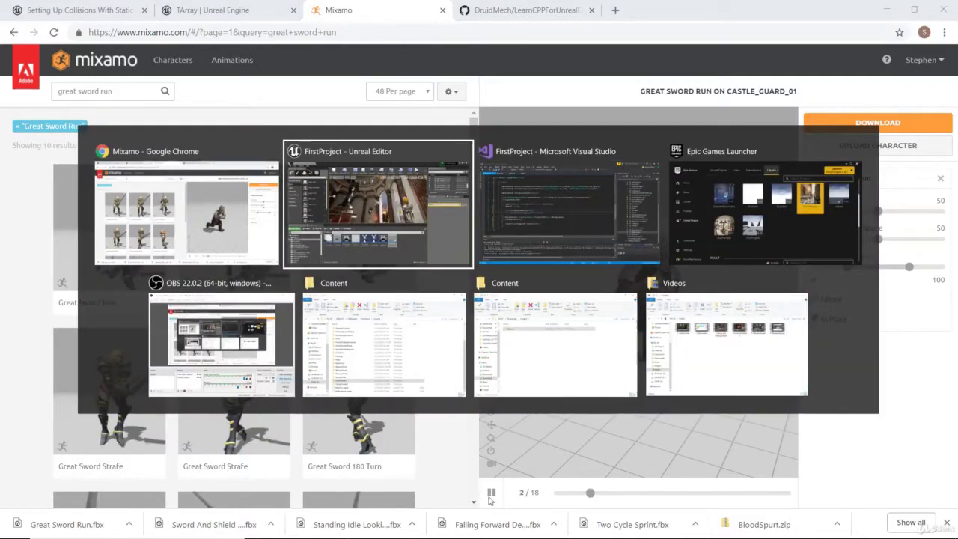
key("Escape")
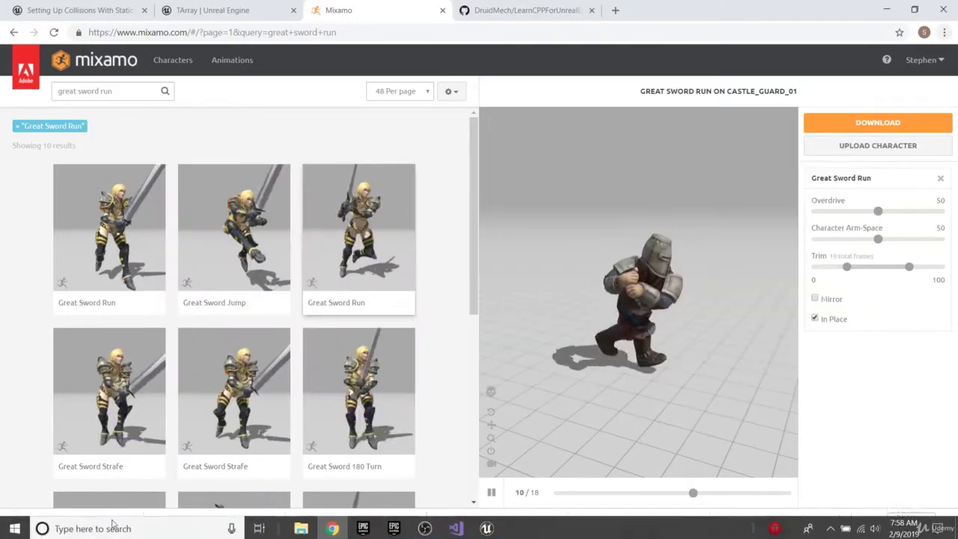
left_click(136, 523)
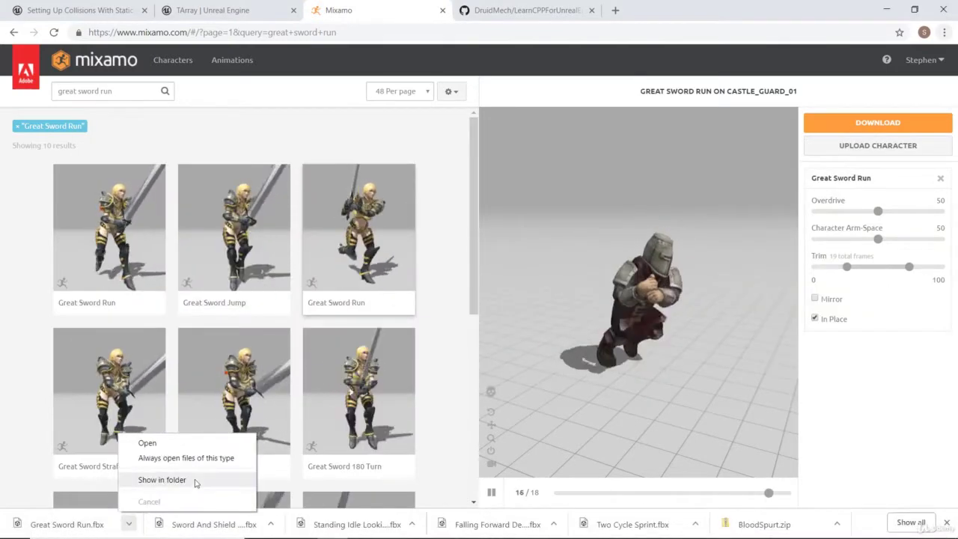
left_click(168, 479)
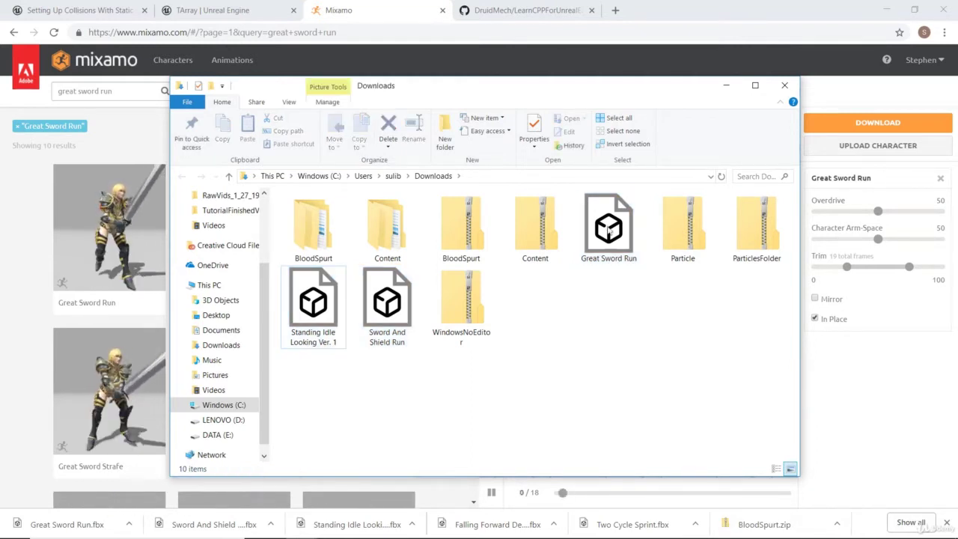
- Return to Mixamo and search the animations for "sword and shield walk"
left_click(136, 123)
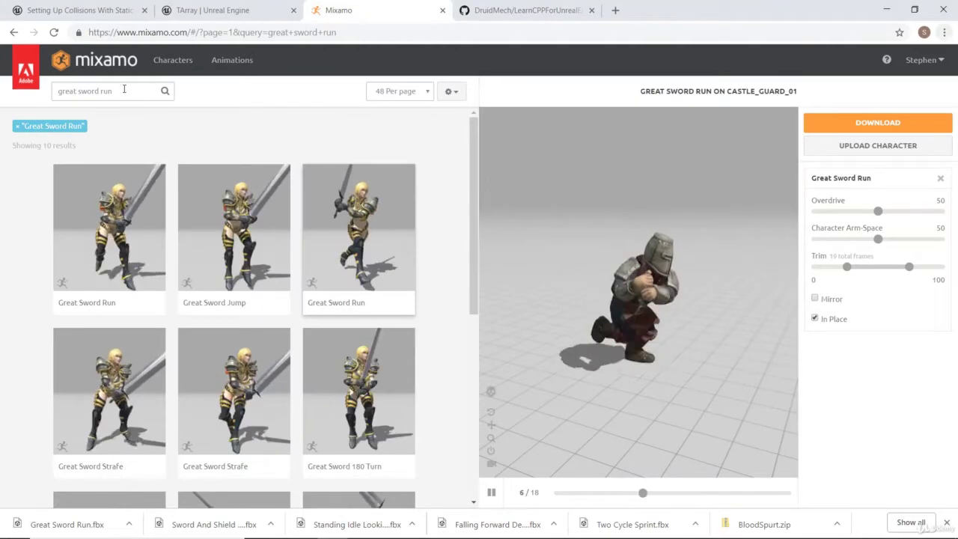
left_click(124, 89)
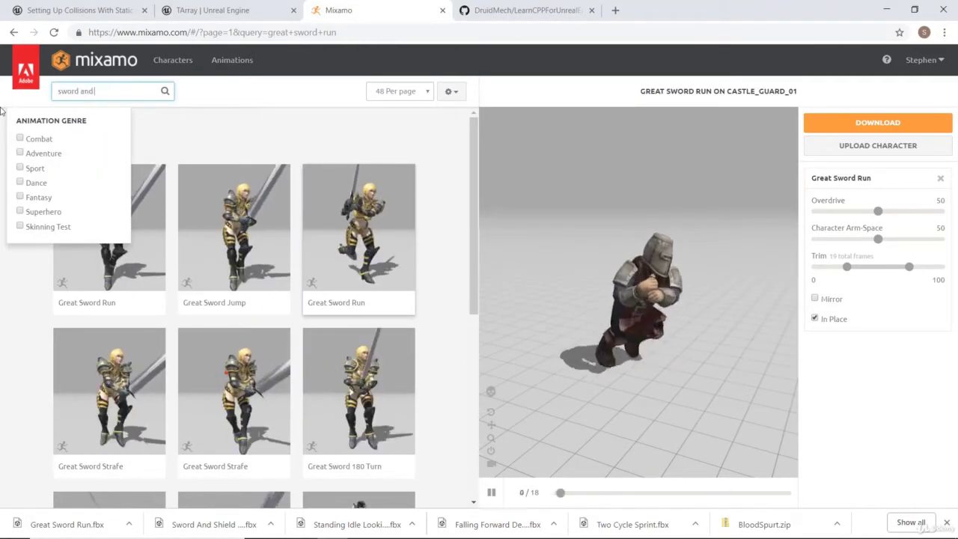
type("sword and shield walk")
key("Return")
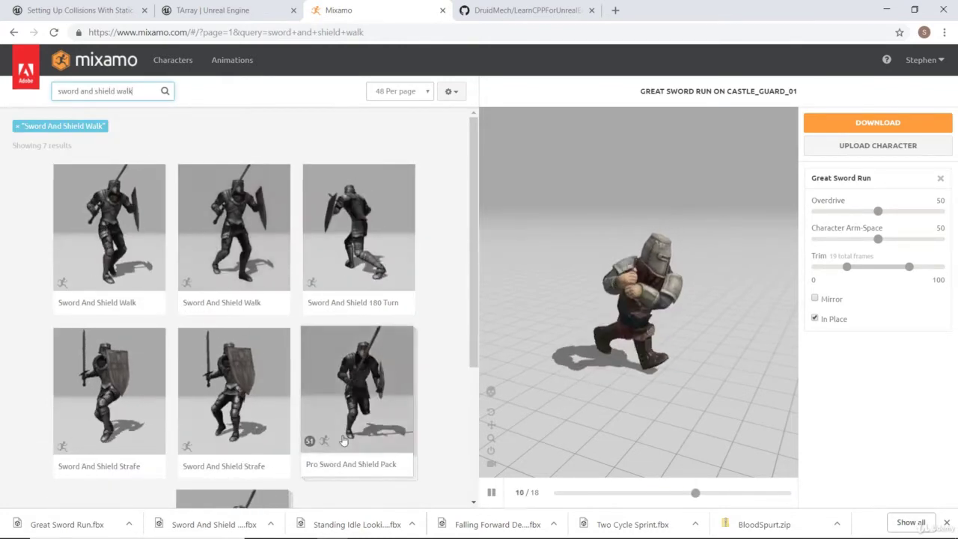
- Apply the first Sword And Shield Walk animation to the castle guard, enable In Place, and preview it from the front
scroll(382, 386, "down", 1)
scroll(382, 383, "down", 2)
scroll(382, 383, "up", 1)
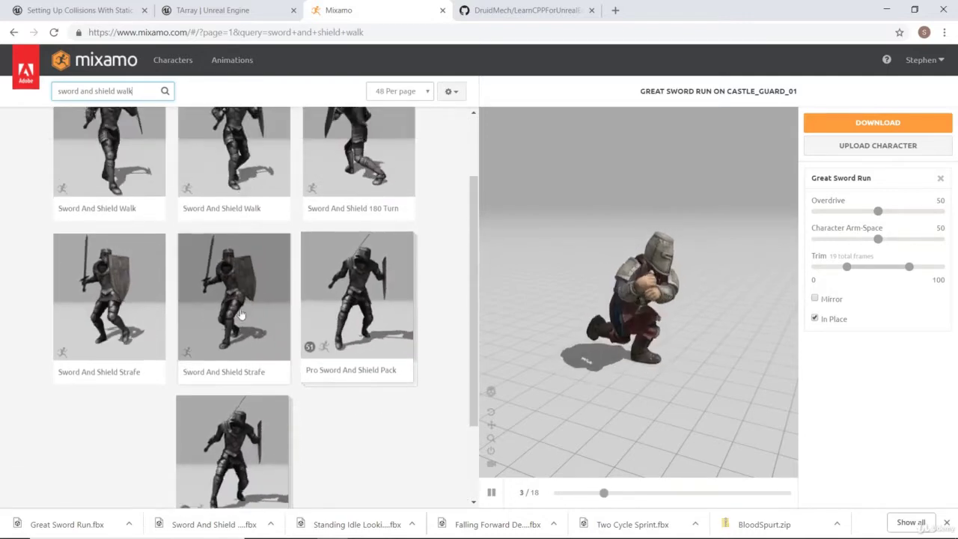
scroll(229, 257, "up", 2)
left_click(245, 221)
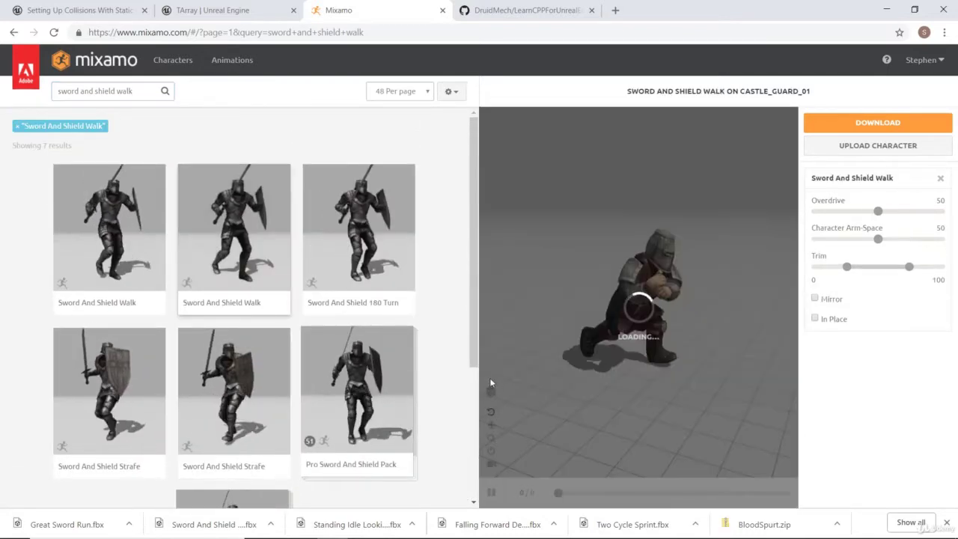
left_click(128, 224)
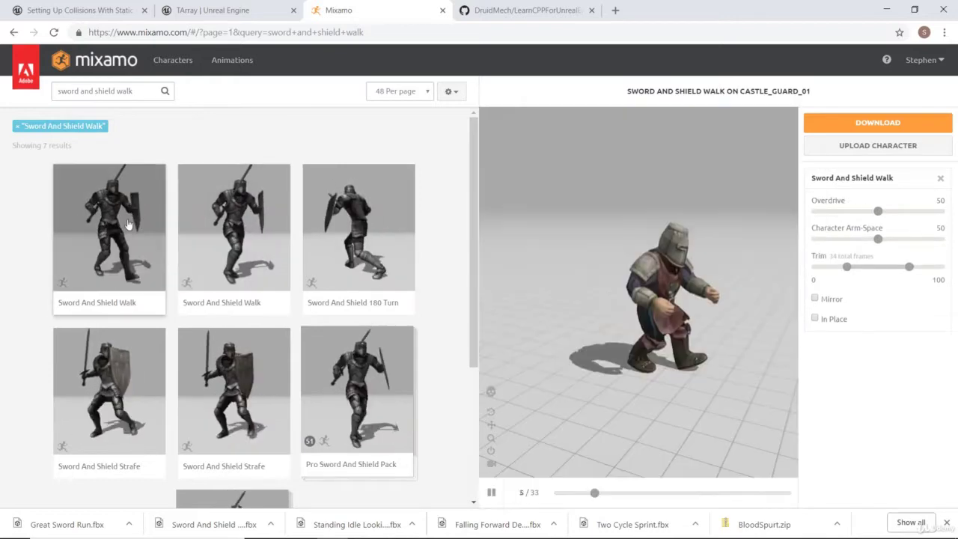
left_click(815, 319)
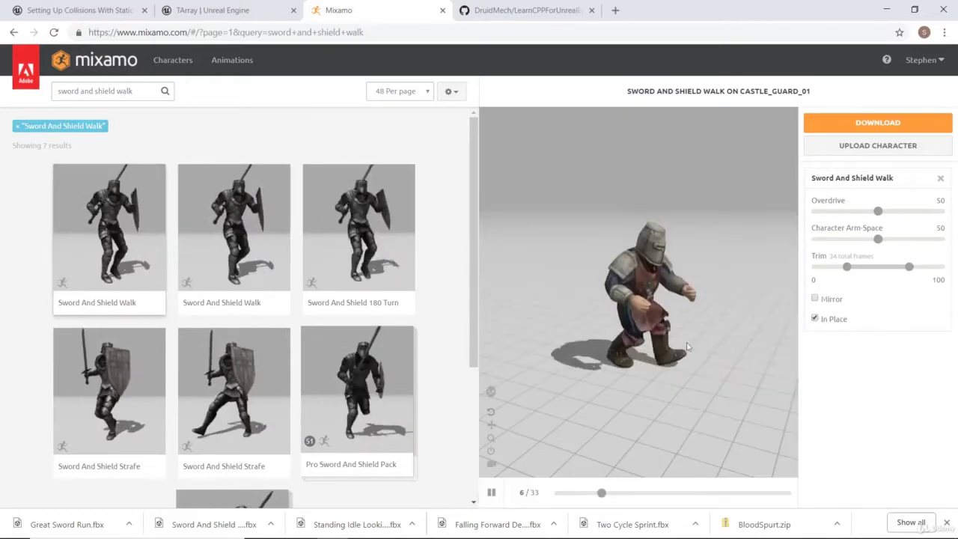
mouse_move(629, 350)
left_mouse_down()
mouse_move(684, 342)
mouse_move(716, 367)
mouse_move(673, 363)
mouse_move(643, 339)
left_mouse_up()
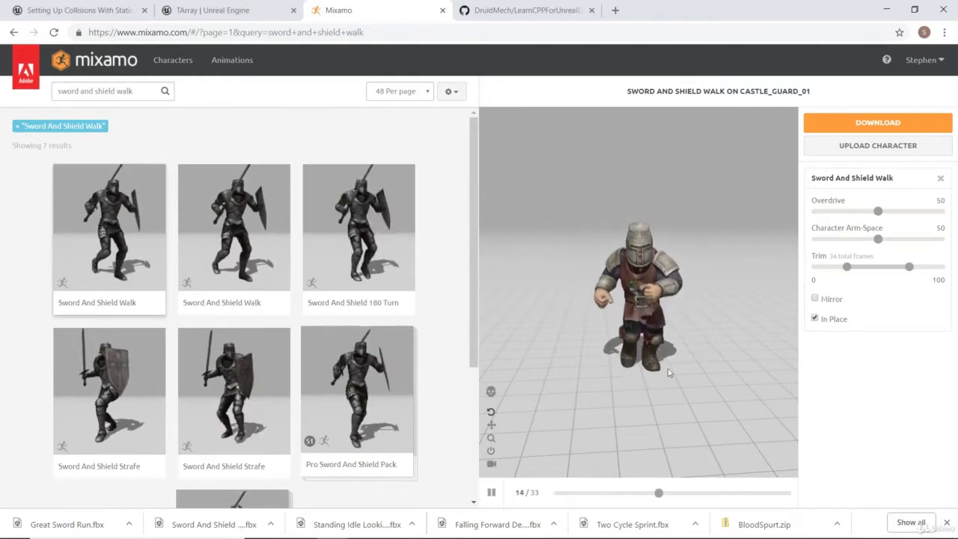
- Download the Sword And Shield Walk animation as FBX without skin at 30 frames per second, and switch to the Downloads folder
left_click(884, 124)
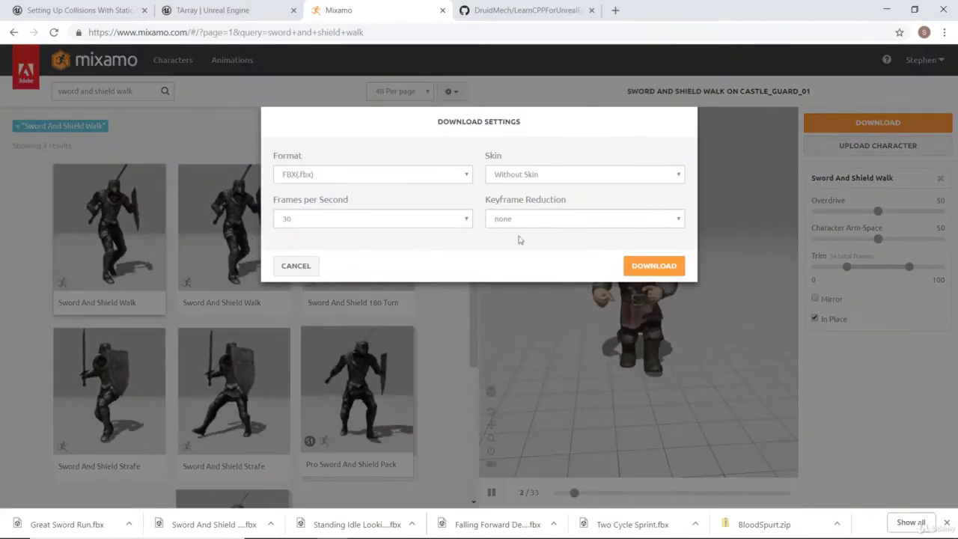
left_click(653, 267)
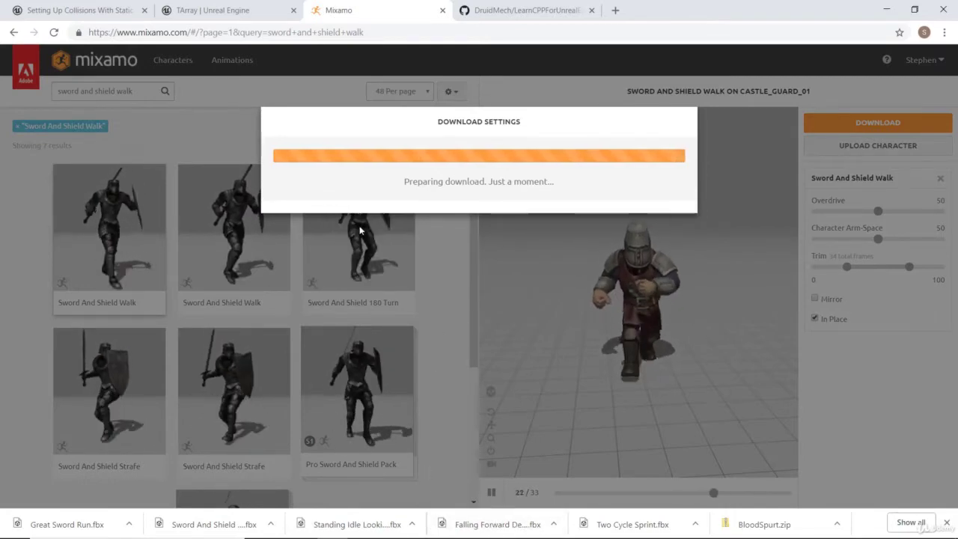
key("alt+Tab")
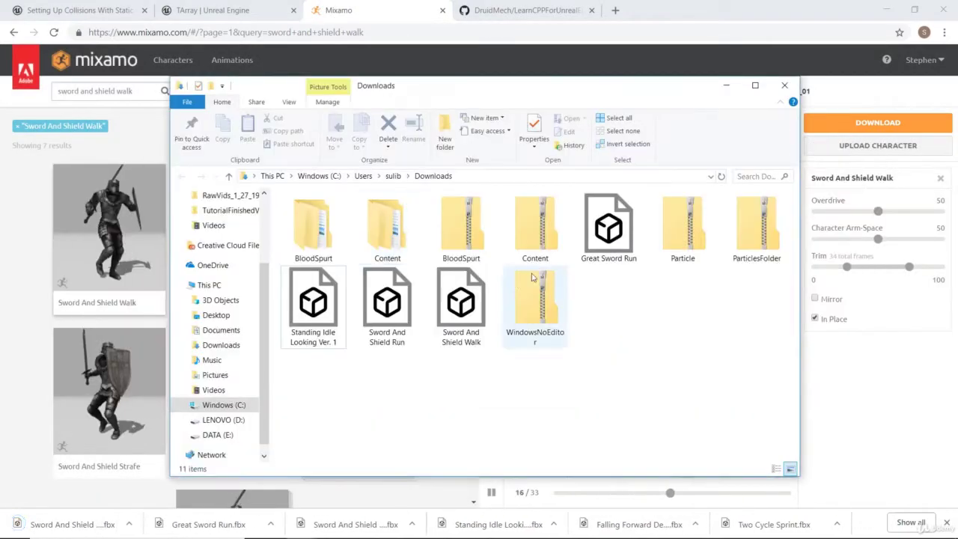
left_click(603, 232)
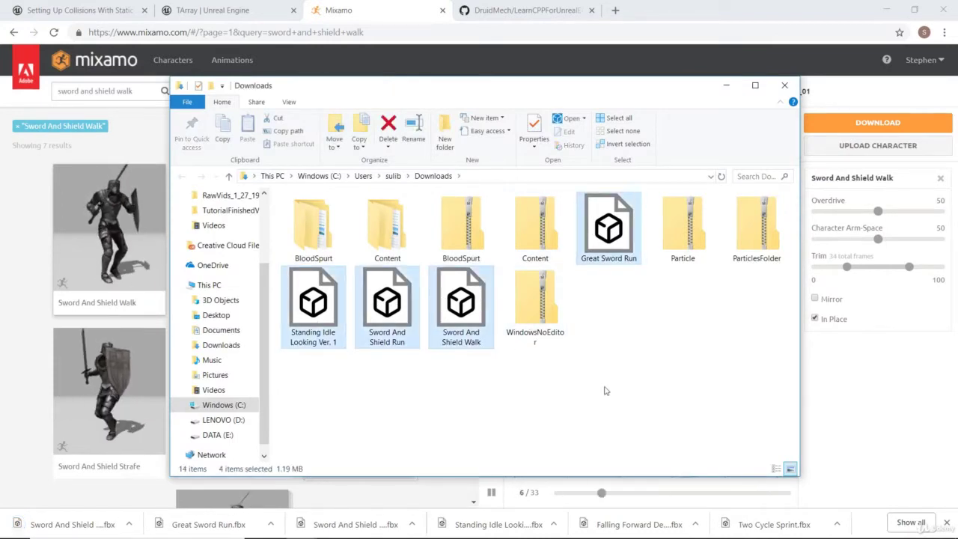
key("ctrl+c")
key("ctrl+v")
left_click(591, 405)
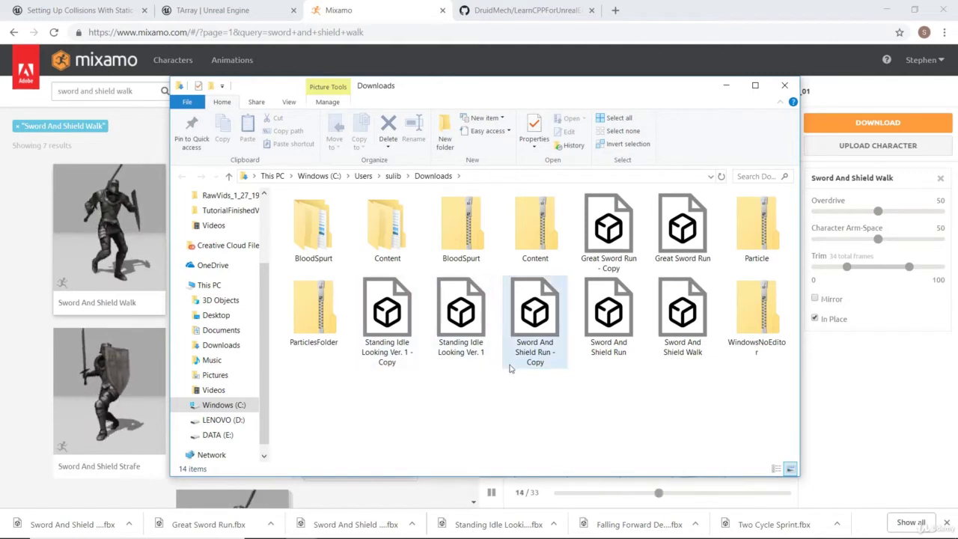
key("ctrl+z")
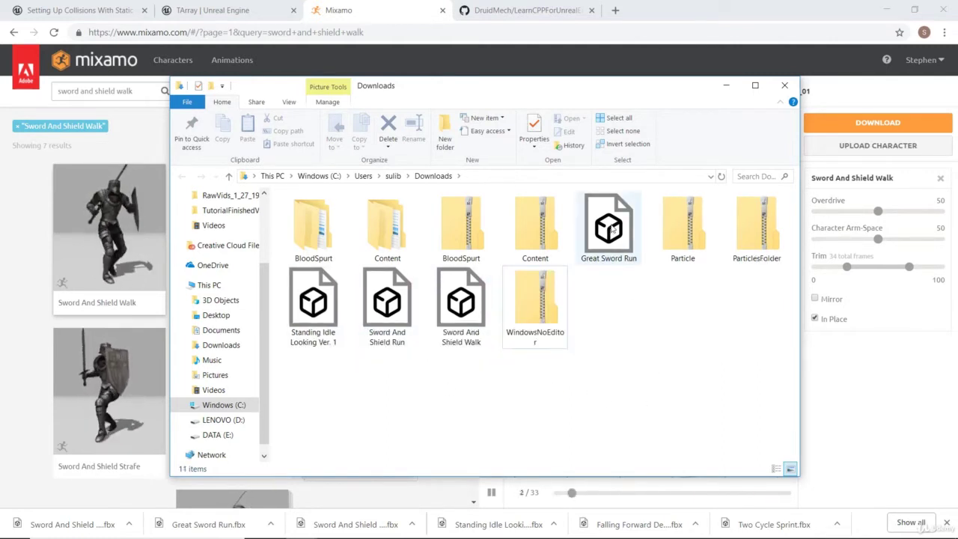
- Move Great Sword Run, Standing Idle Looking Ver. 1, Sword And Shield Run and Sword And Shield Walk from Downloads into E:\GameAssets\Animations
left_click(619, 243)
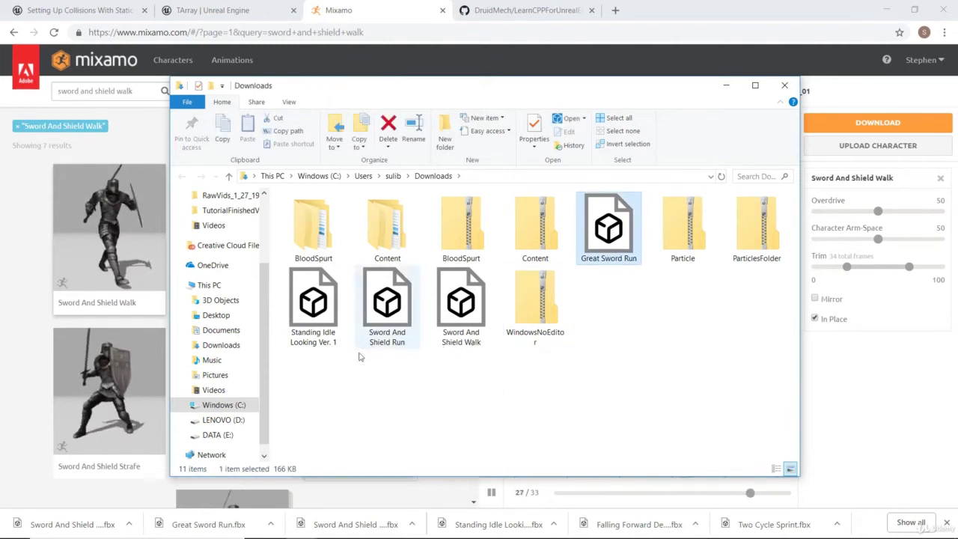
left_click_drag(325, 388, 466, 296, "ctrl")
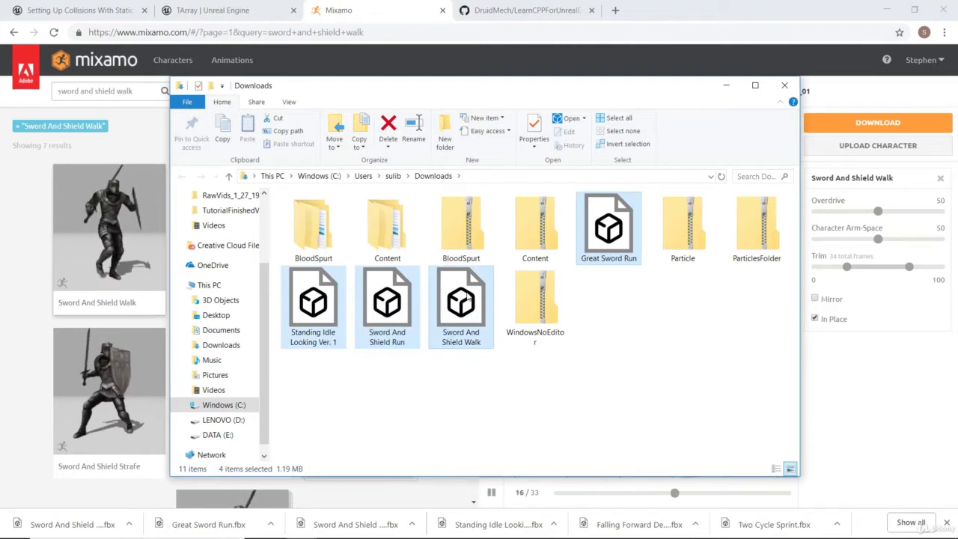
right_click(467, 297)
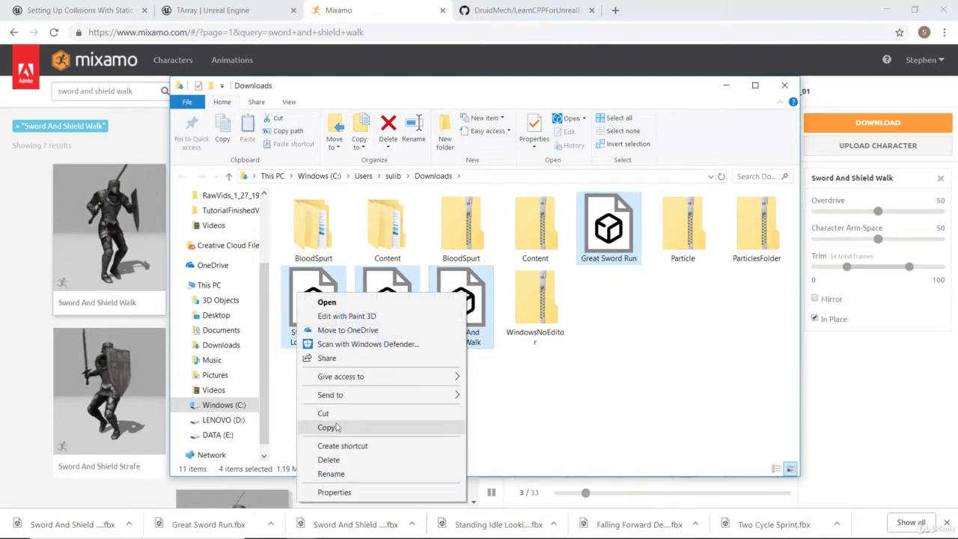
left_click(336, 414)
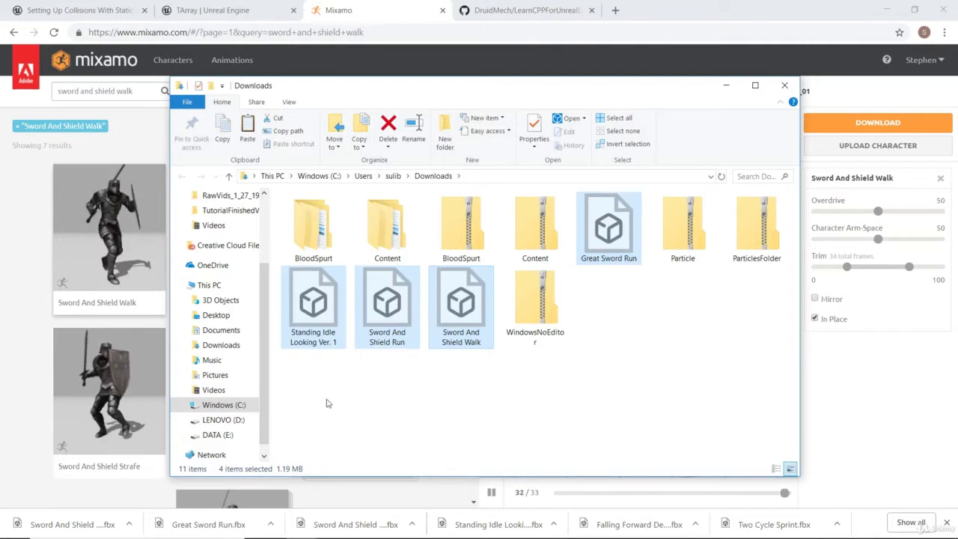
left_click(219, 435)
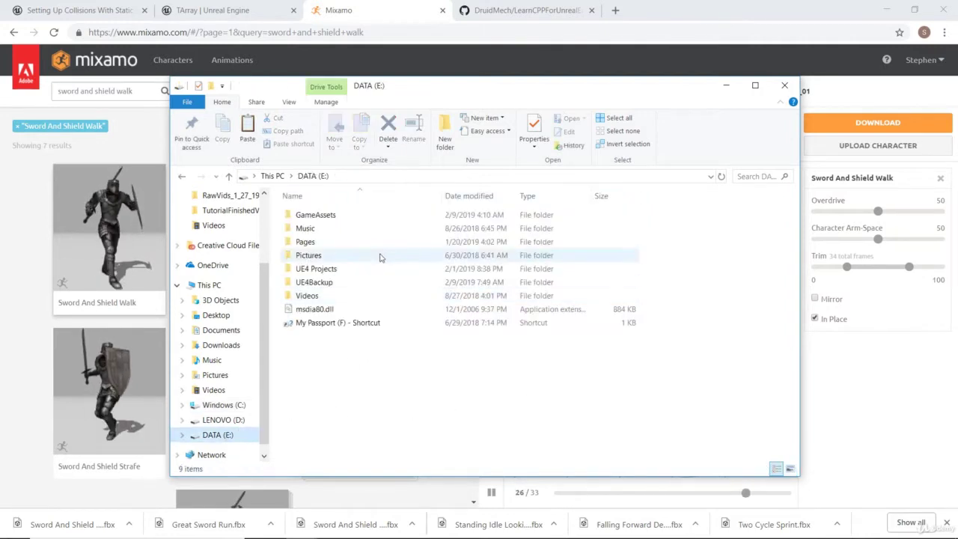
double_click(315, 215)
double_click(310, 215)
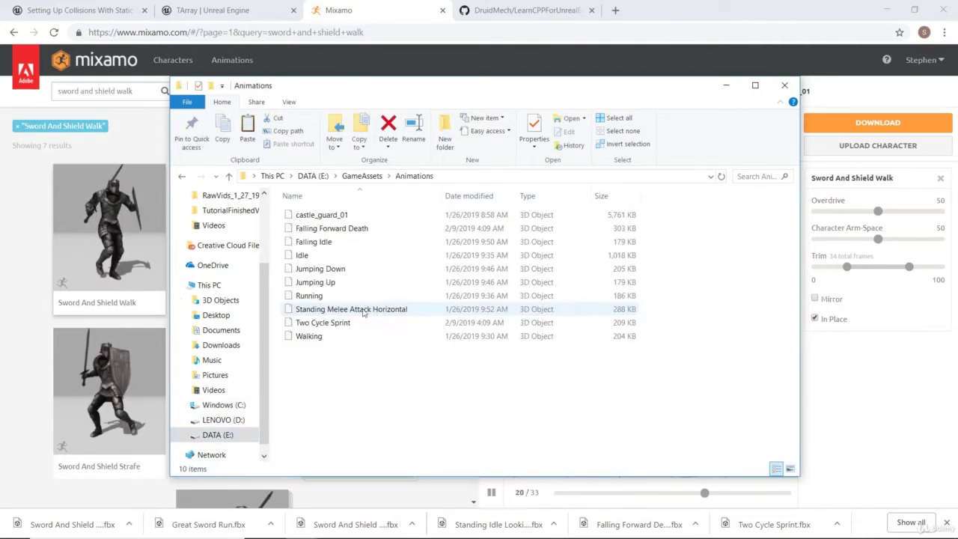
right_click(337, 380)
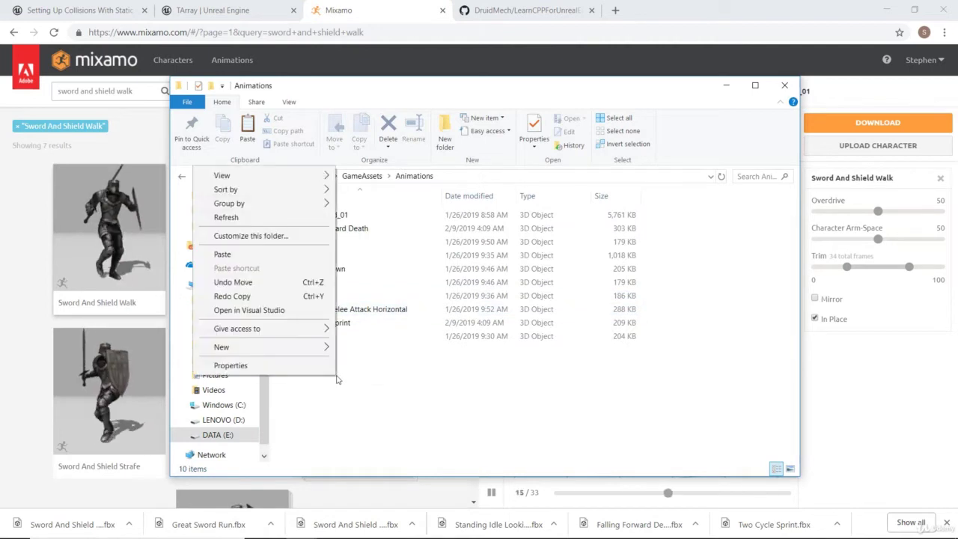
left_click(239, 255)
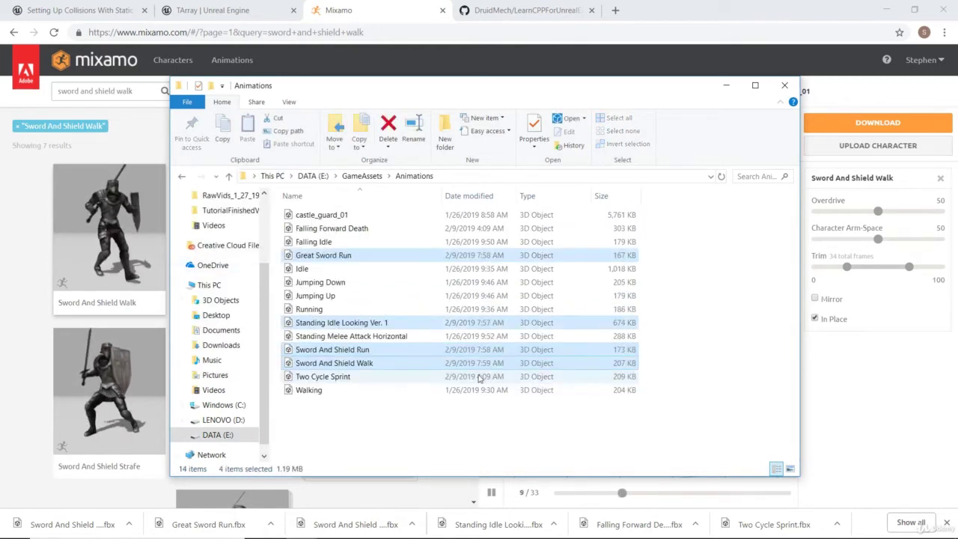
- Rename the Great Sword Run file as SprintArmed
left_click(329, 257)
key("F2")
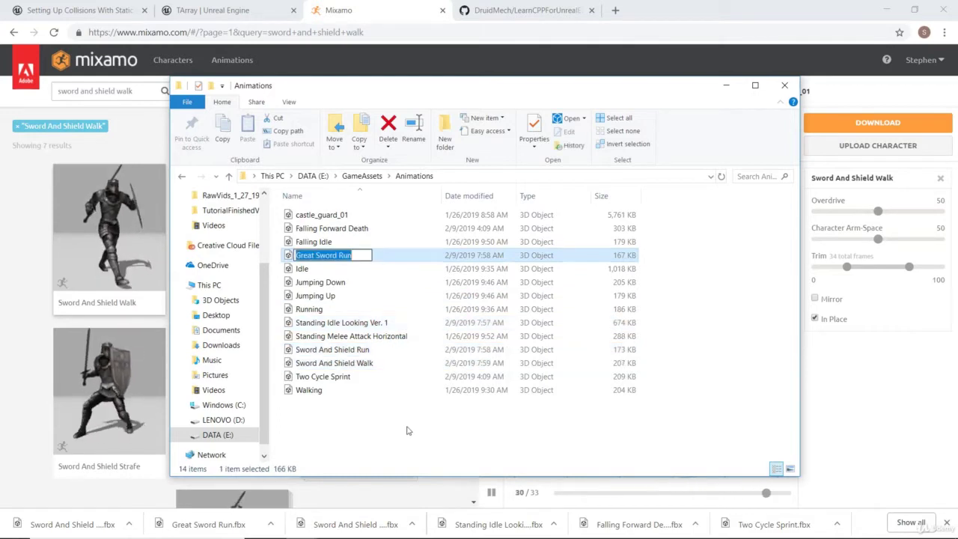
type("SprintArmed")
key("Return")
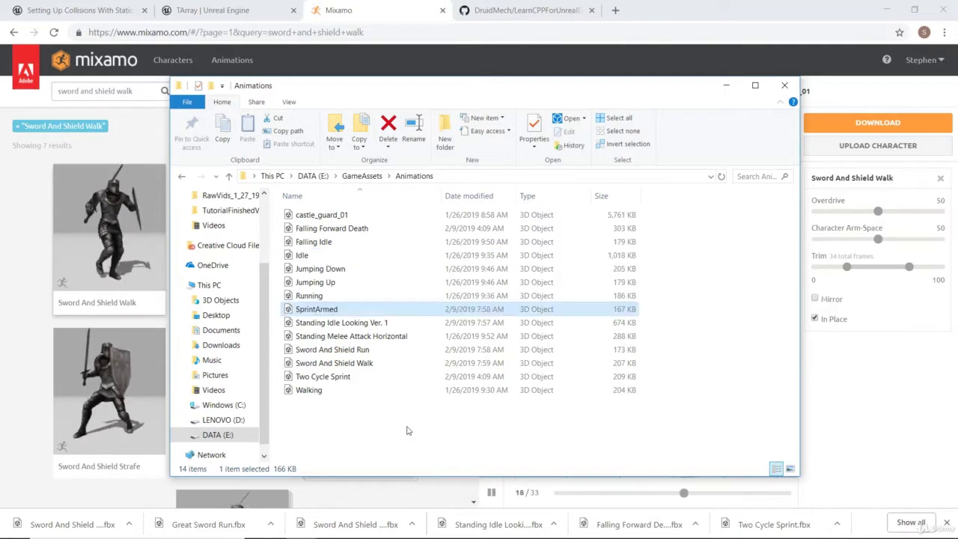
- Rename the Standing Idle Looking Ver. 1 file as IdleArmed
left_click(349, 324)
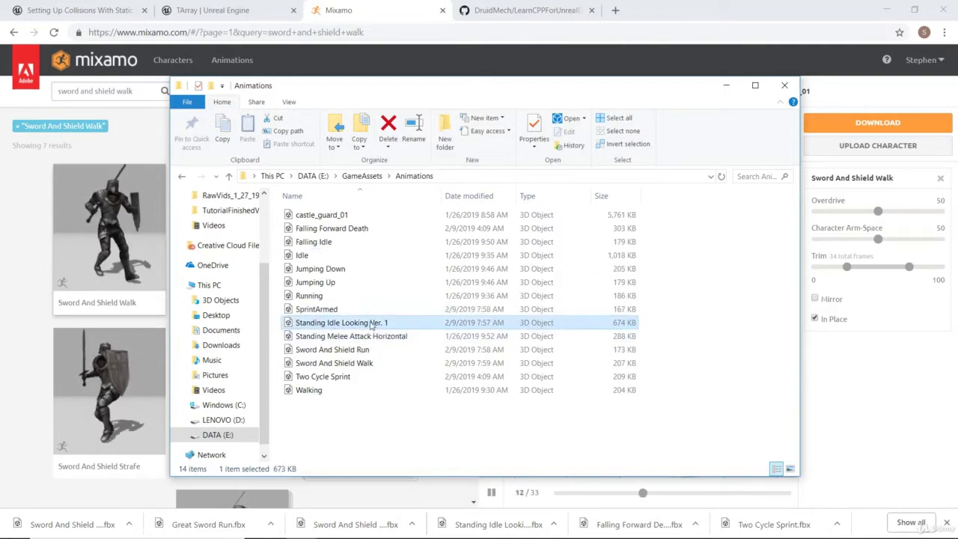
key("F2")
type("Idle")
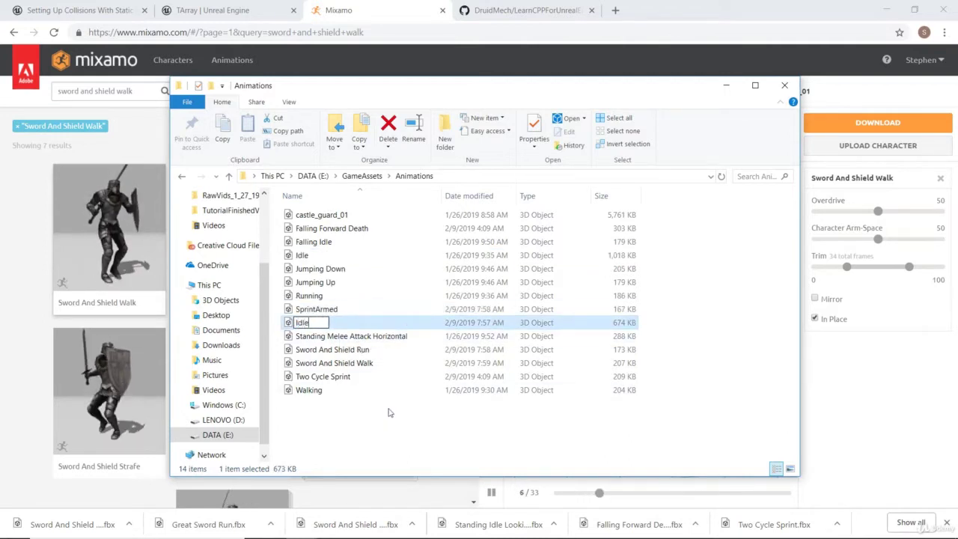
type("Armed")
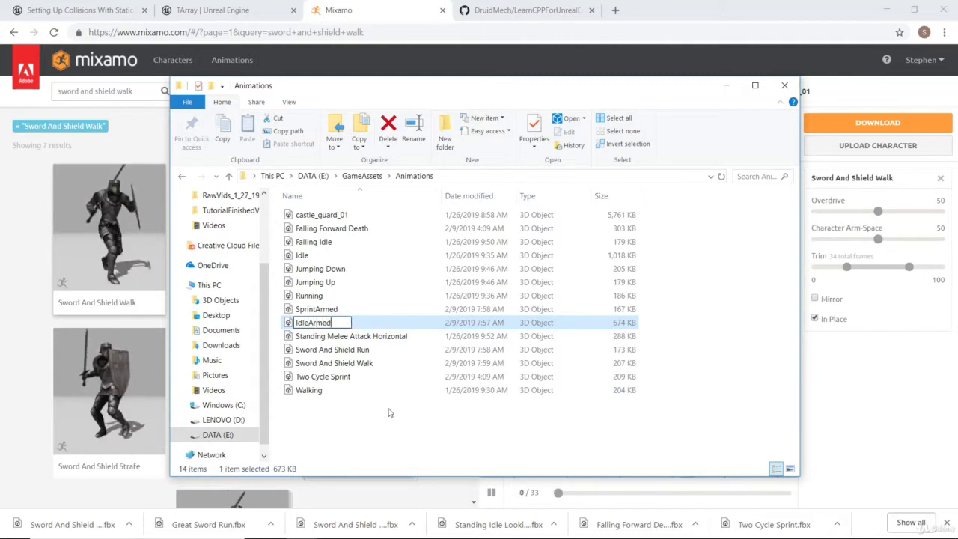
key("Return")
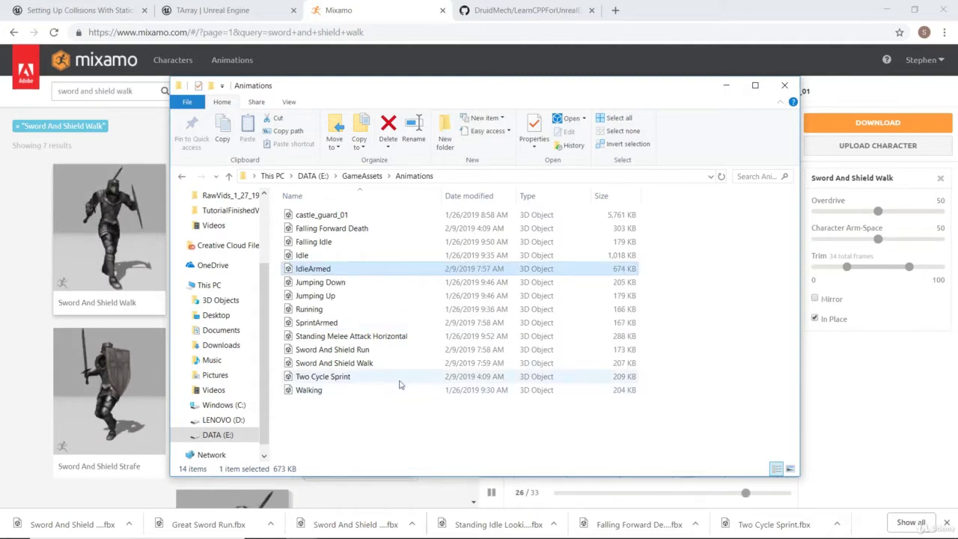
- Rename the Sword And Shield Run file as RunArmed and the Sword And Shield Walk file as WalkArmed
left_click(374, 354)
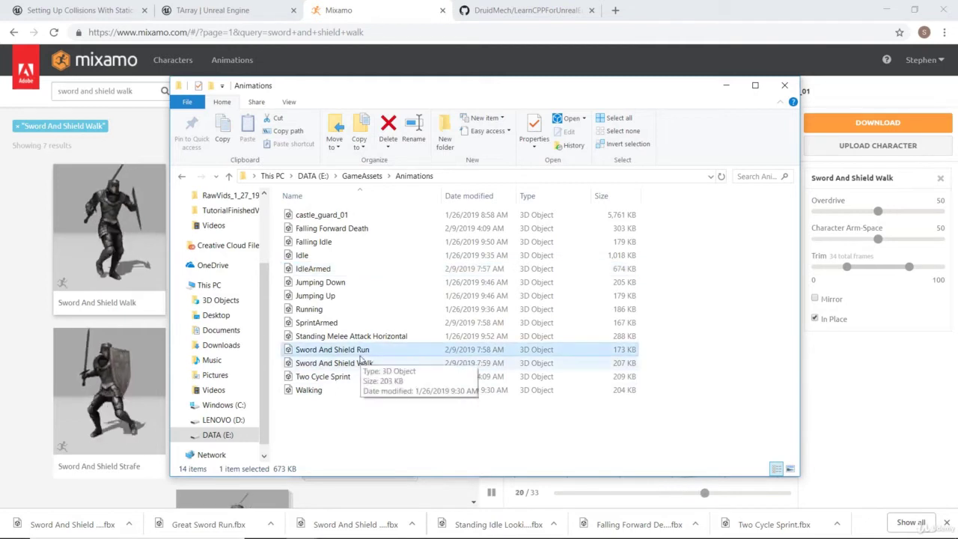
key("F2")
type("RunArmed")
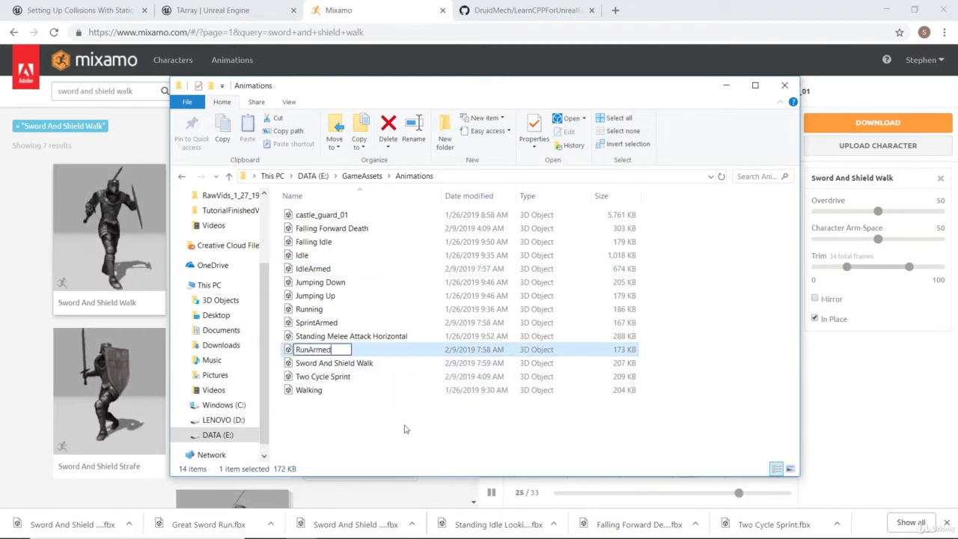
key("Return")
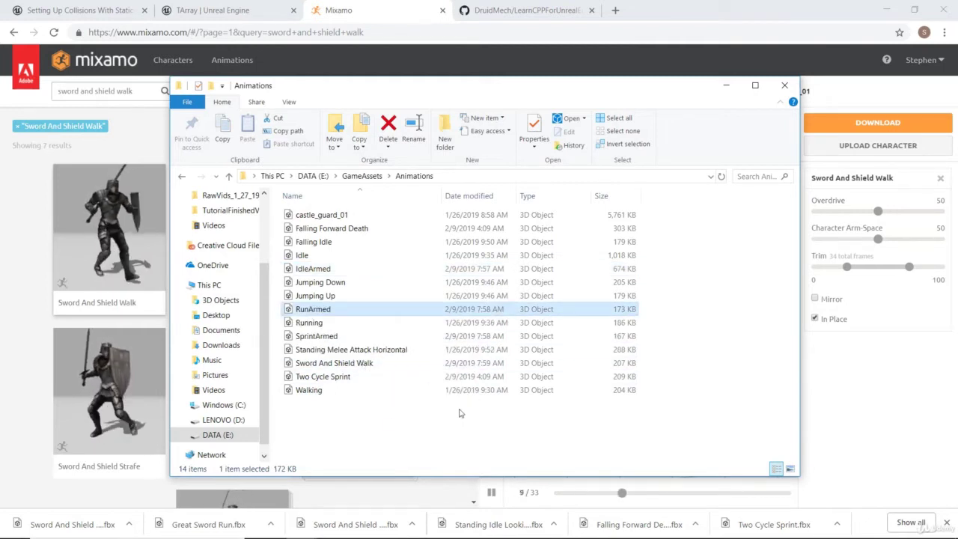
left_click(352, 363)
key("F2")
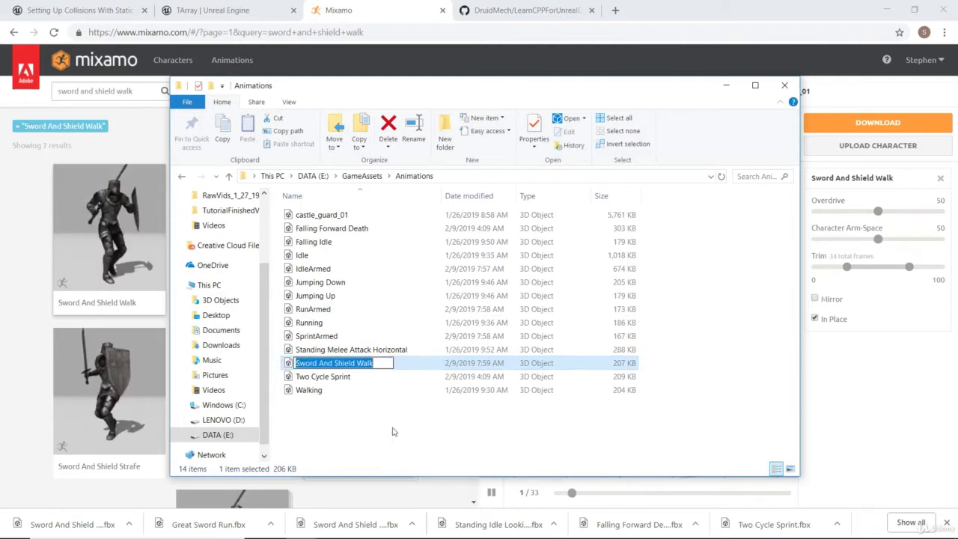
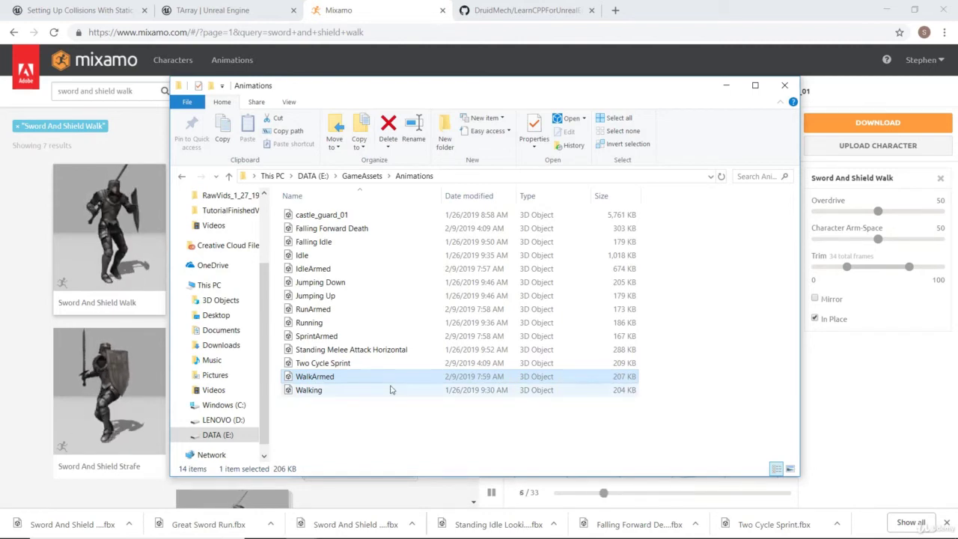
left_click(338, 271)
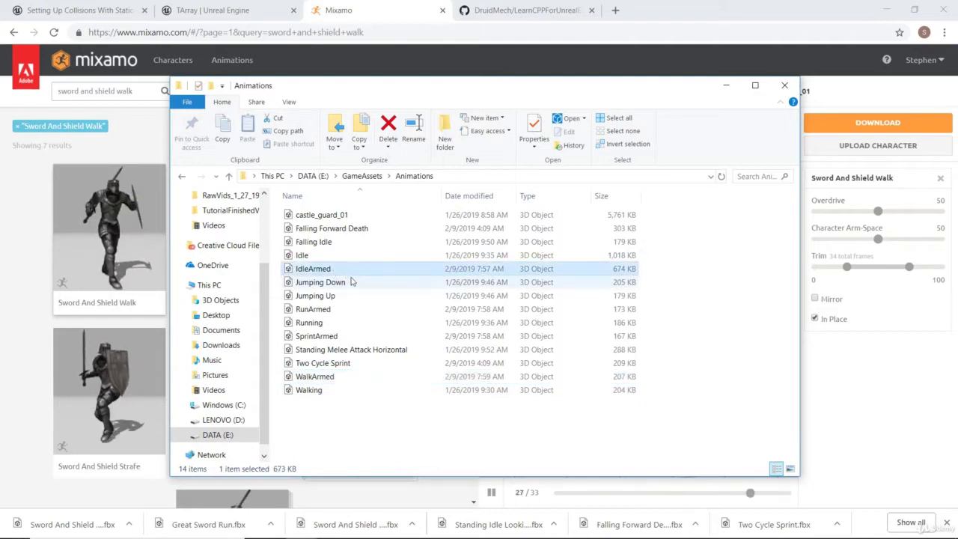
left_click(337, 381)
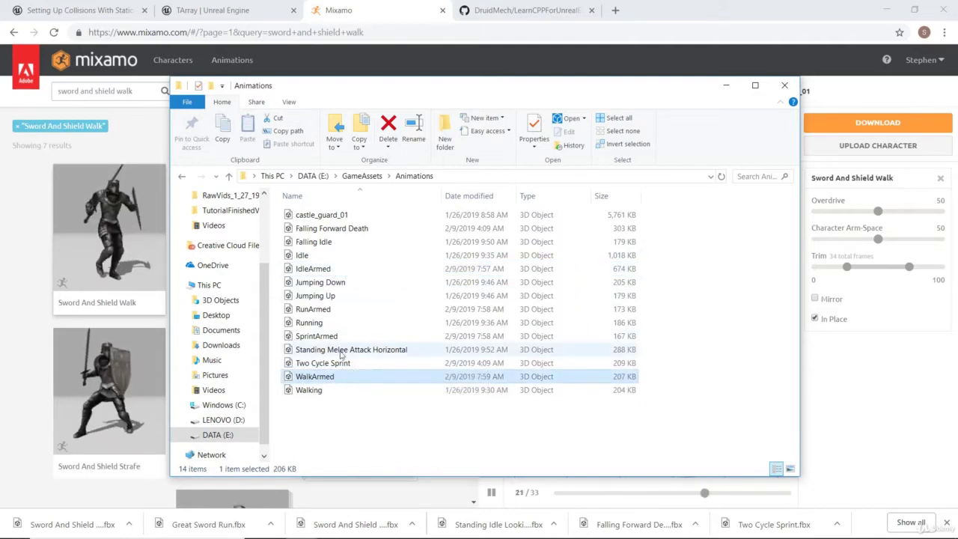
left_click(345, 313)
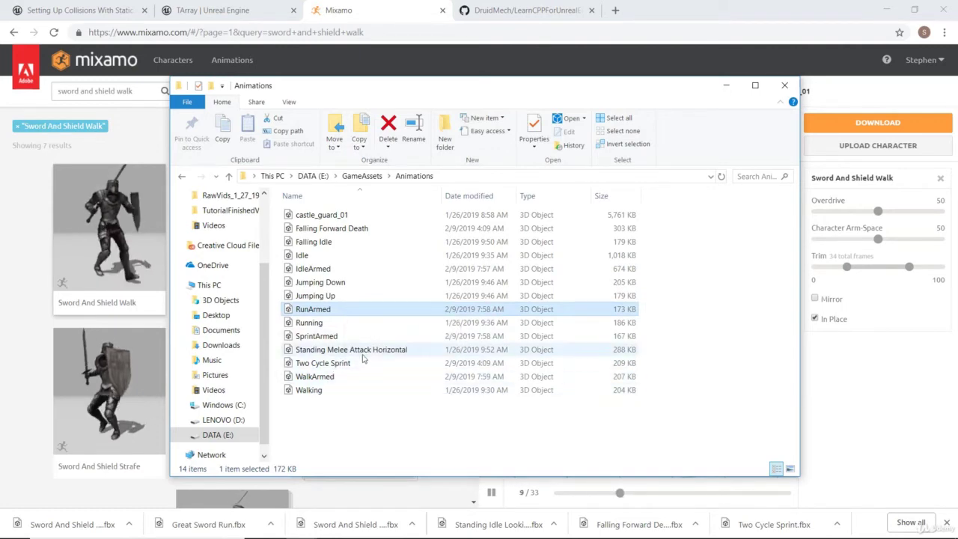
left_click(342, 336)
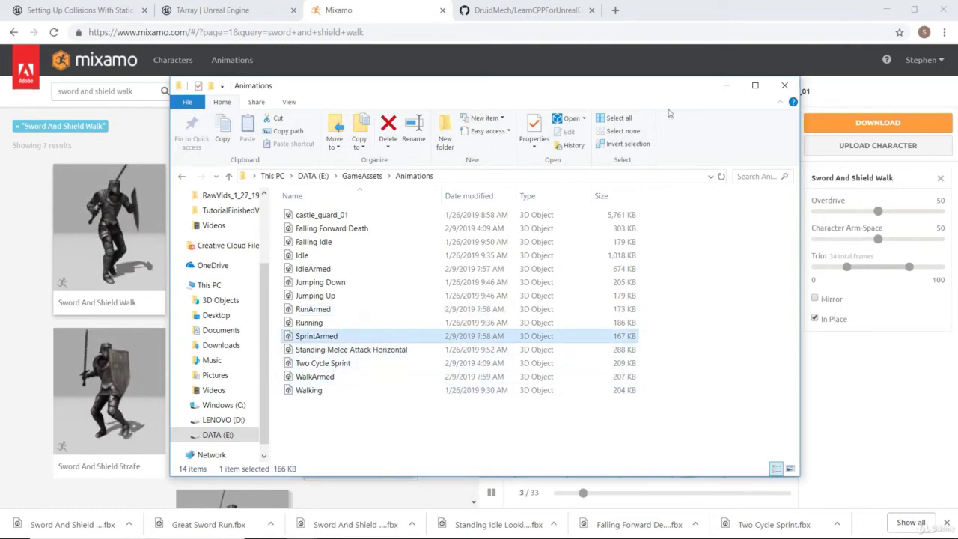
- Close the file window, switch from the browser to Unreal Editor and open the Content/Character/Animations folder
left_click(784, 84)
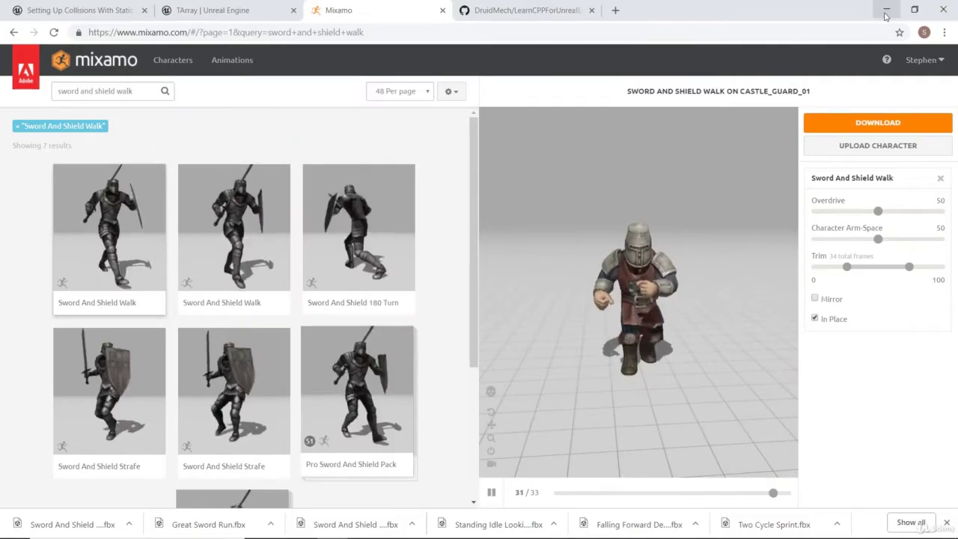
left_click(885, 10)
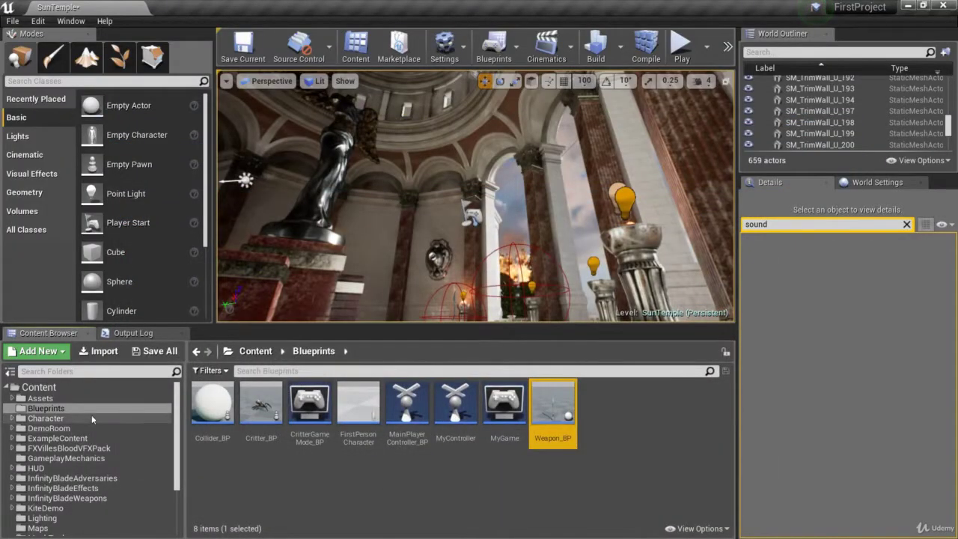
left_click(73, 418)
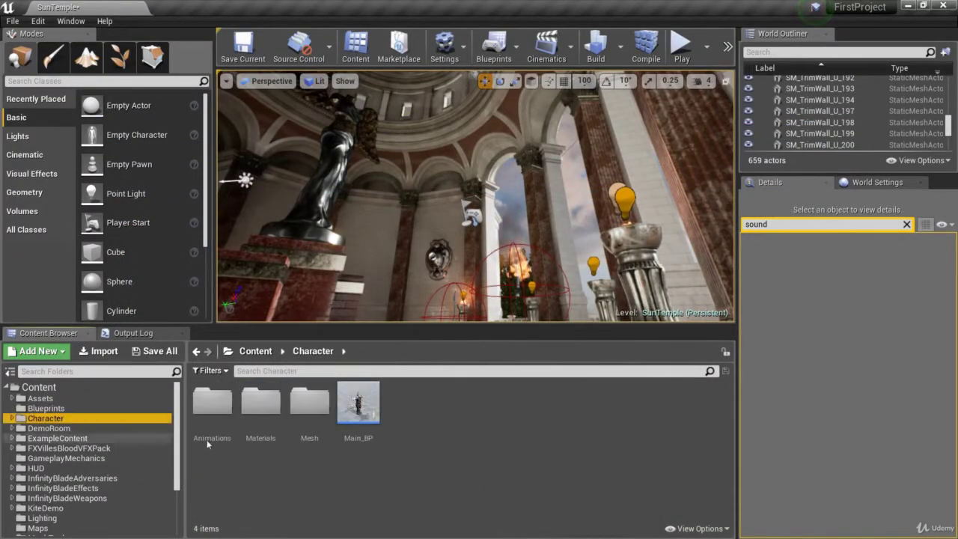
double_click(209, 419)
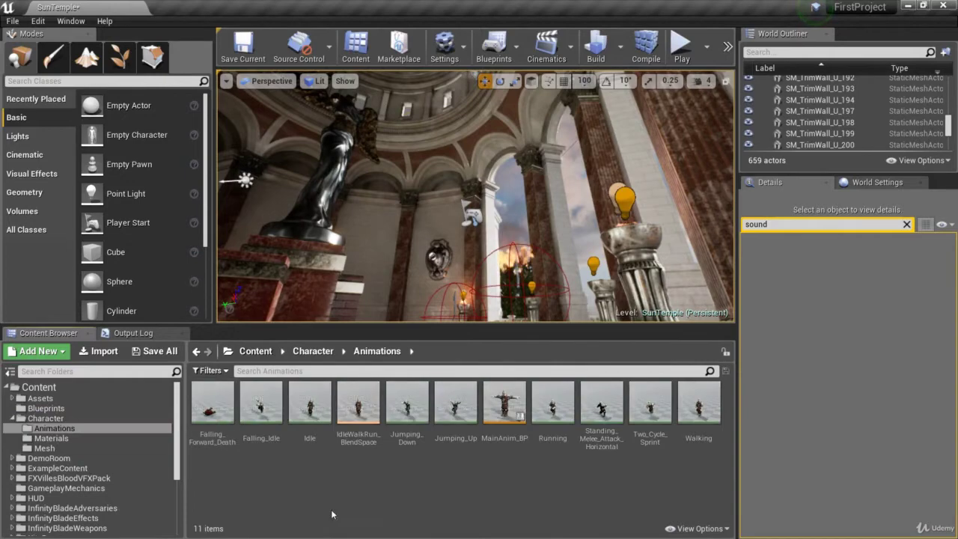
- Import IdleArmed, RunArmed, SprintArmed and WalkArmed from E:\GameAssets\Animations into the Animations folder, all using castle_guard_01_Skeleton
left_click(103, 351)
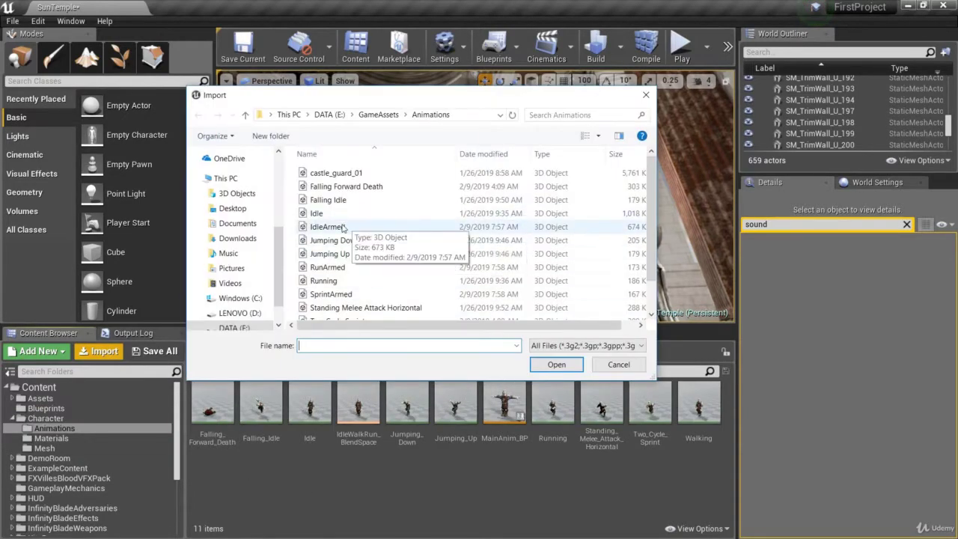
left_click(341, 227)
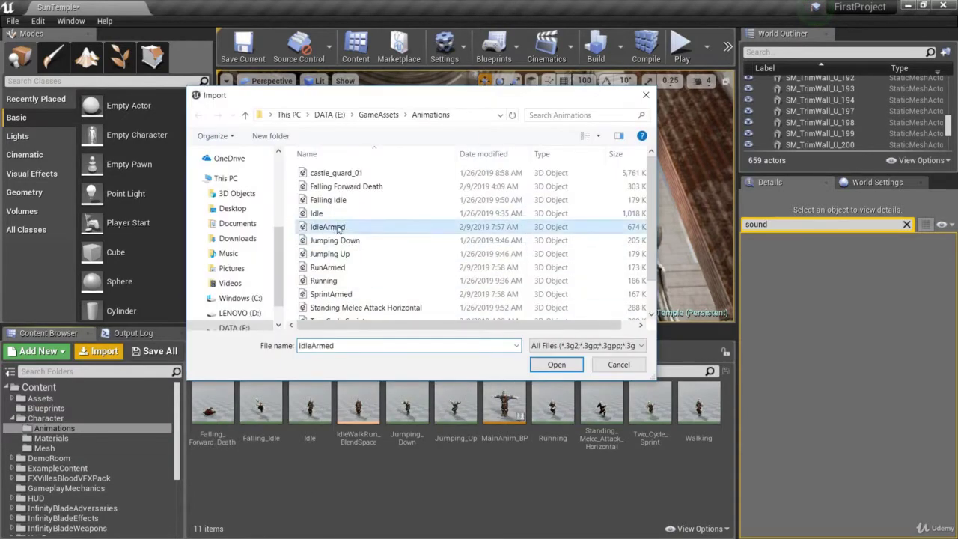
left_click(329, 268, "ctrl")
scroll(332, 262, "down", 1)
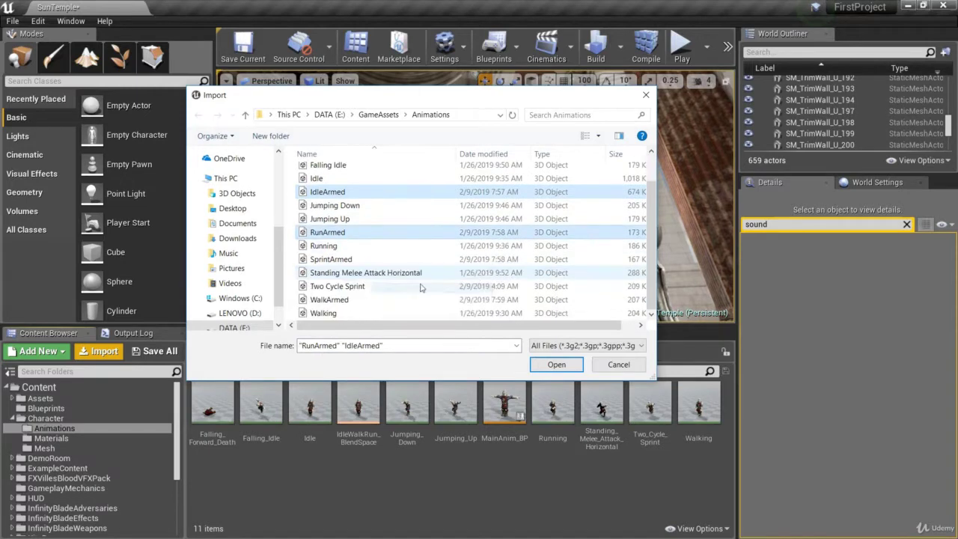
left_click(333, 260, "ctrl")
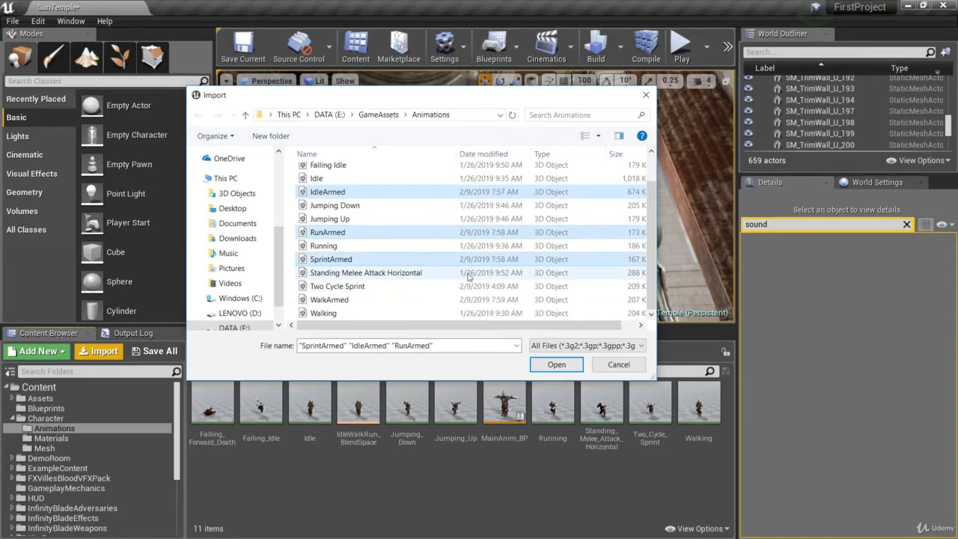
scroll(414, 303, "up", 1)
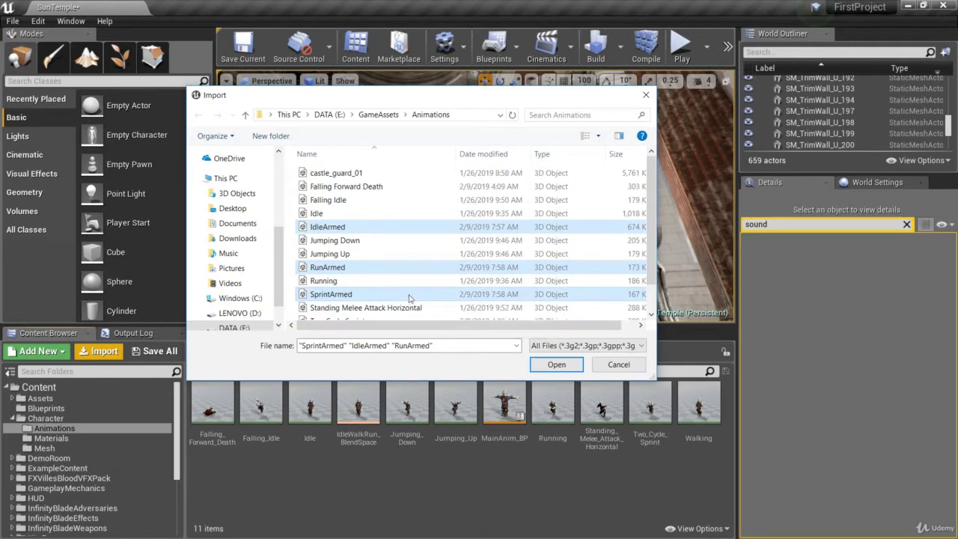
scroll(446, 252, "down", 1)
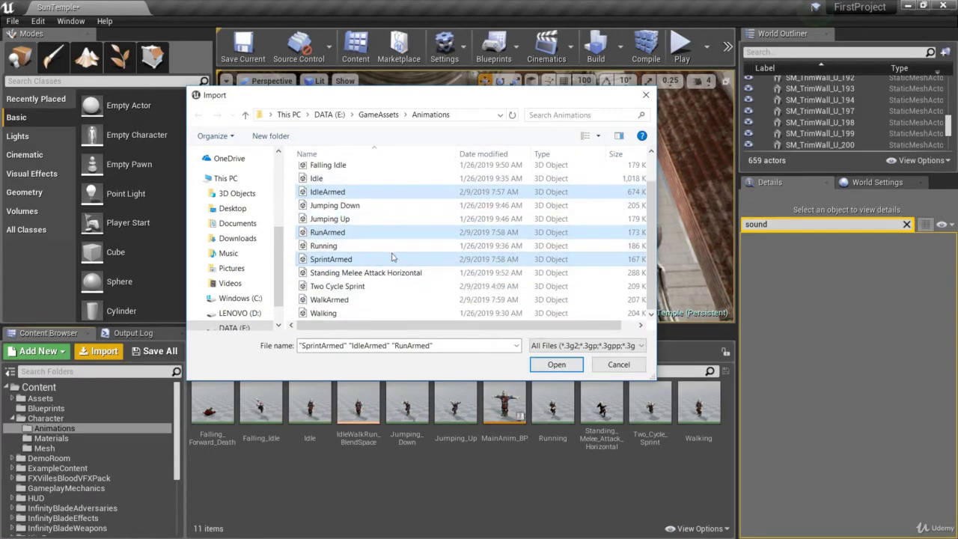
left_click(333, 299, "ctrl")
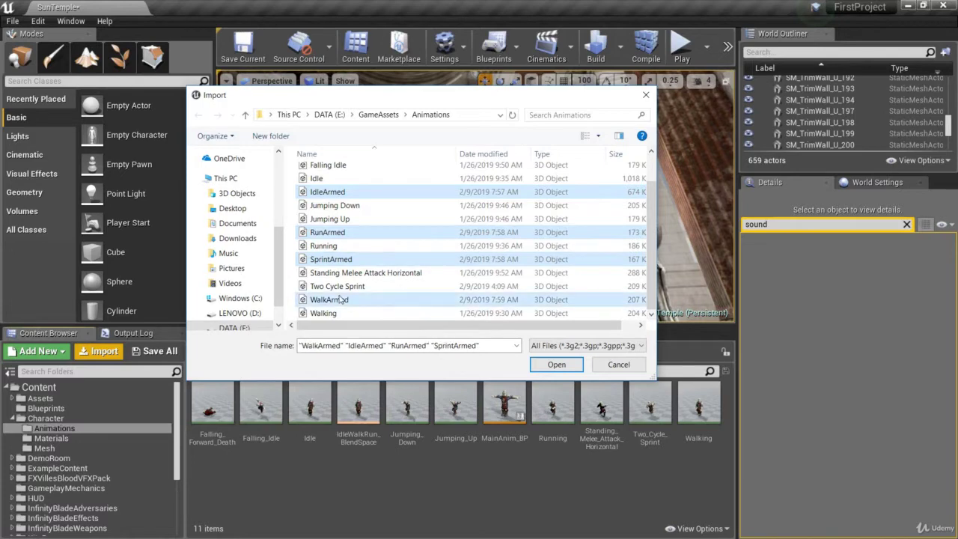
left_click(556, 364)
left_click(533, 122)
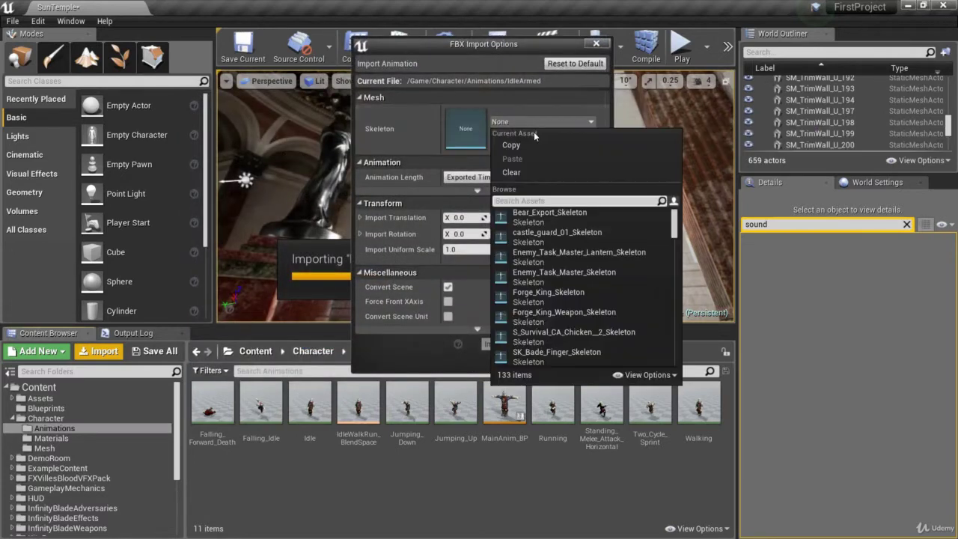
left_click(554, 233)
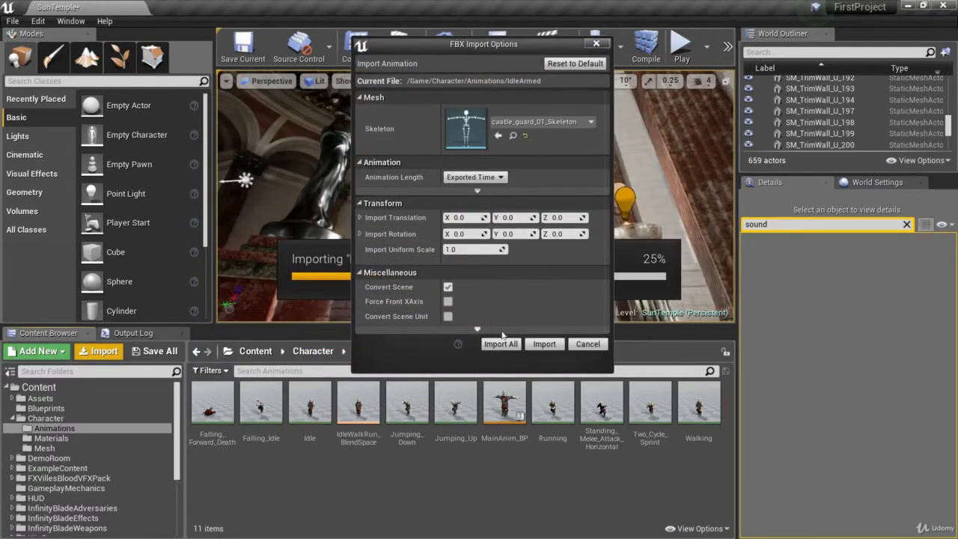
left_click(500, 343)
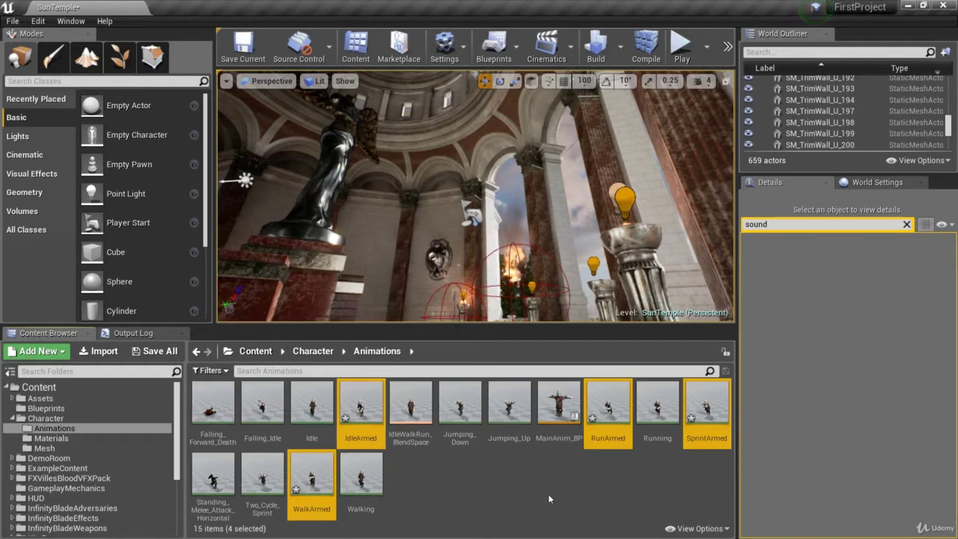
- Save all modified content, including the four imported Armed animations, the SunTemple level and the Blade1_Cue sound cue
left_click(155, 351)
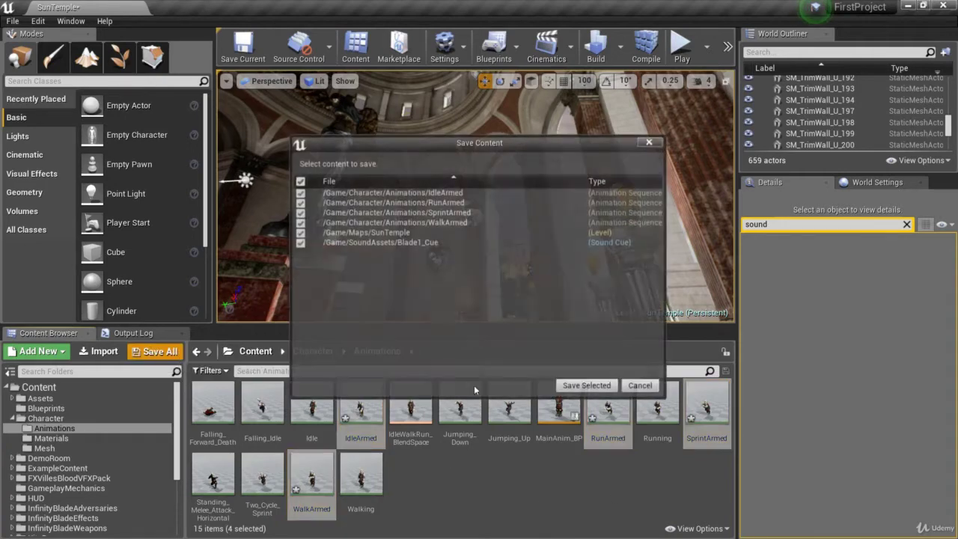
left_click(527, 384)
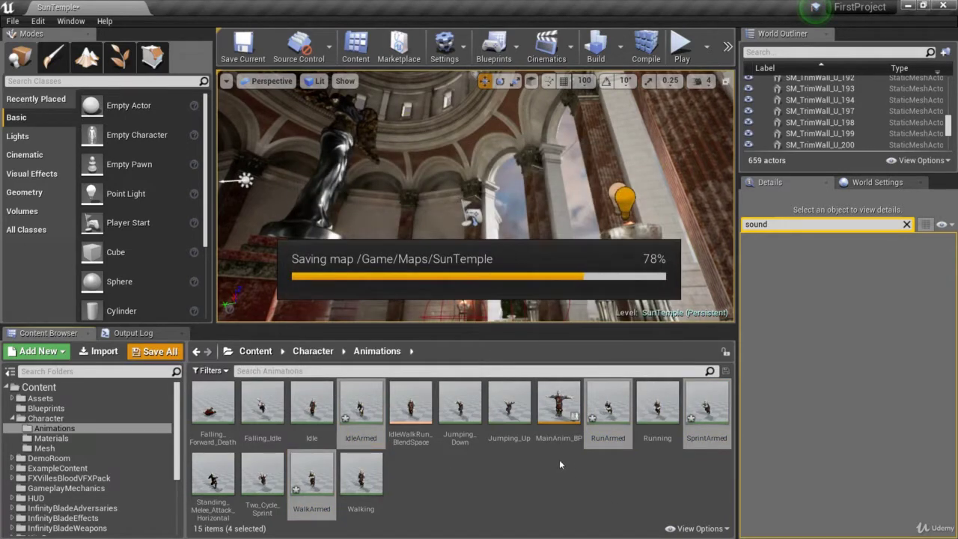
left_click(460, 481)
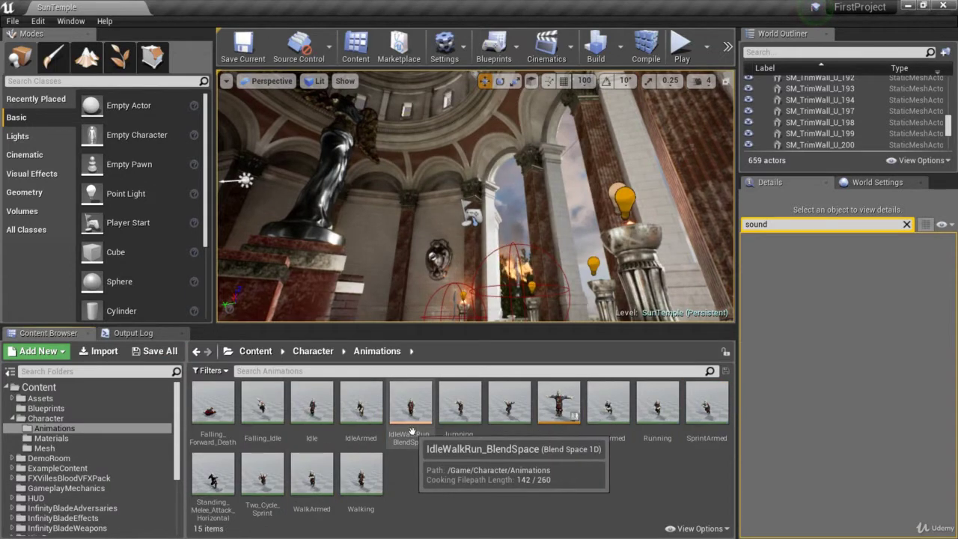
- Create a Blend Space 1D for castle_guard_01_Skeleton named ArmedIdleWalkRunBlendspace in the Animations folder and open it for editing
right_click(431, 475)
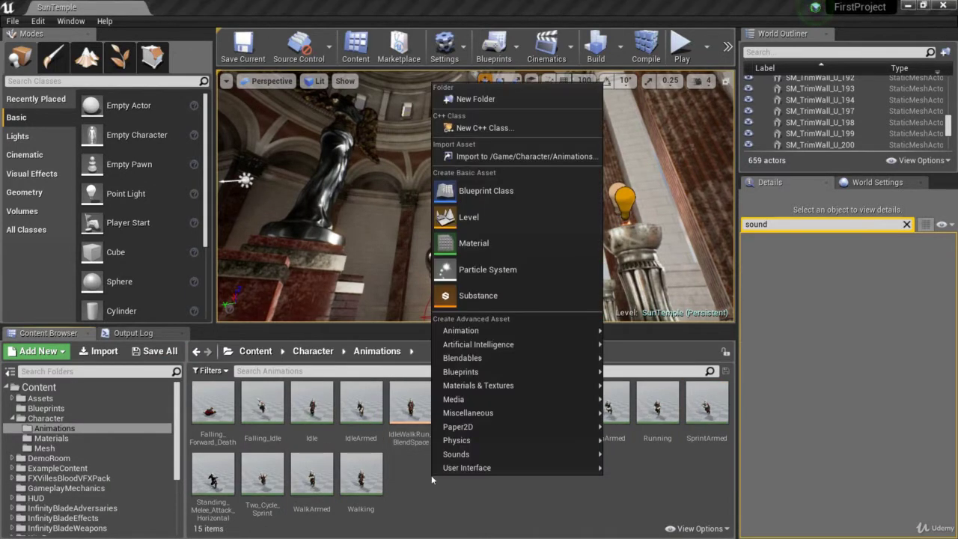
mouse_move(513, 334)
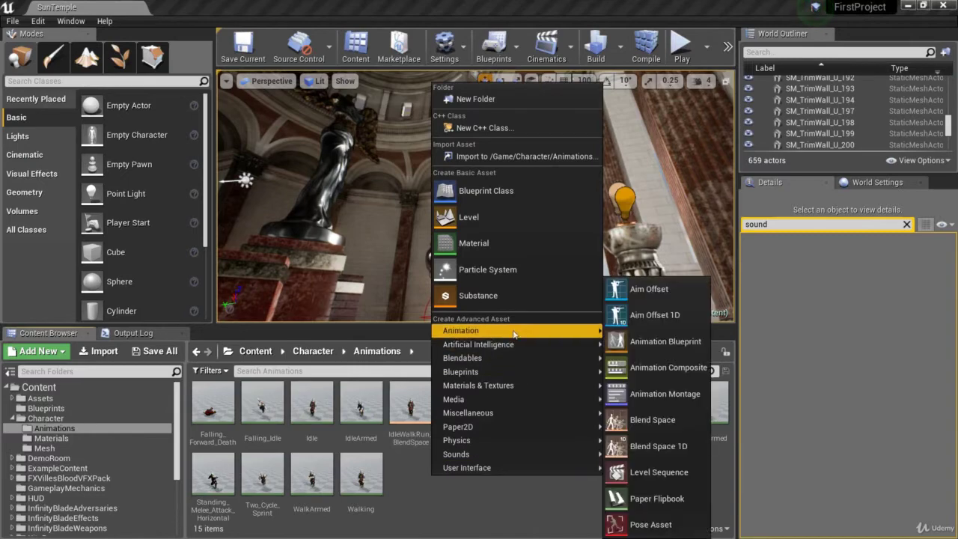
left_click(652, 446)
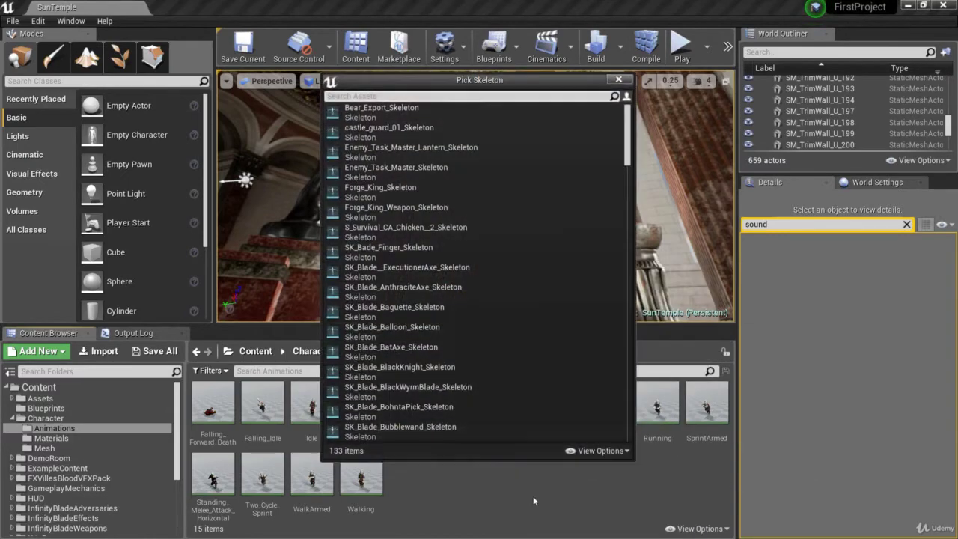
left_click(400, 129)
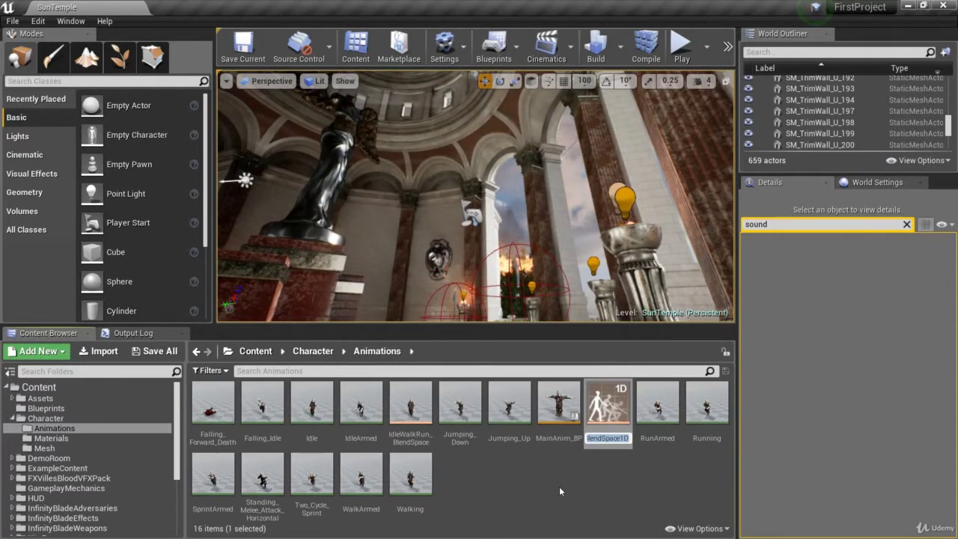
type("Armed")
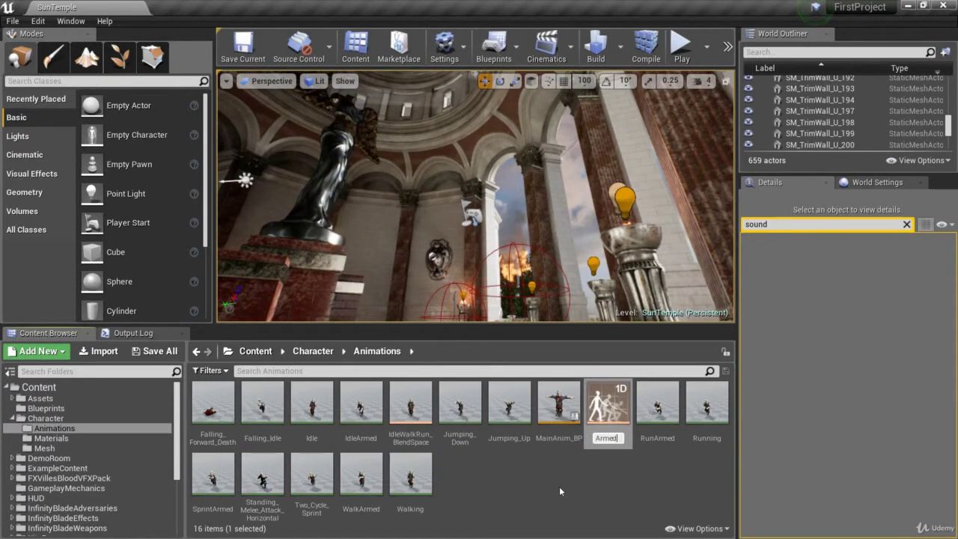
key("Home")
type("IdleWalkRun")
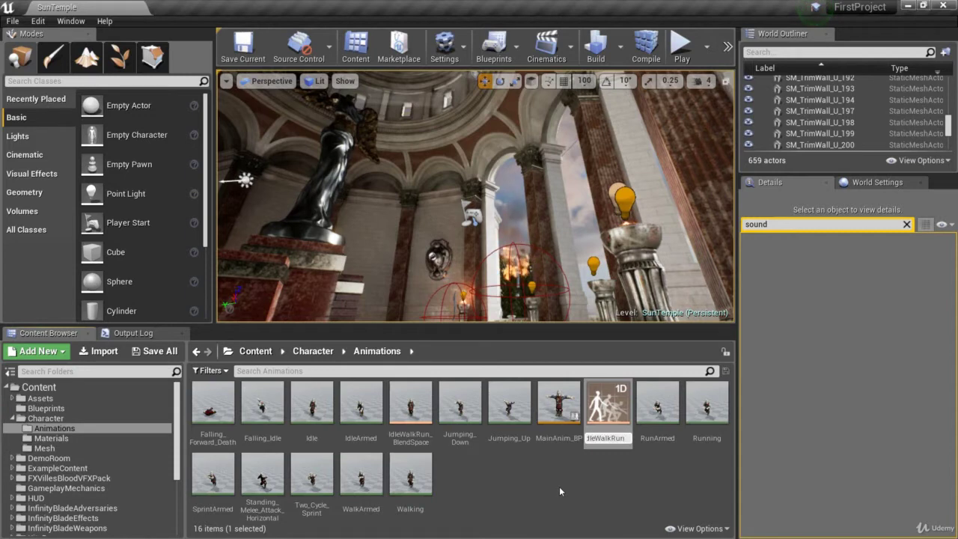
type("Blendsp")
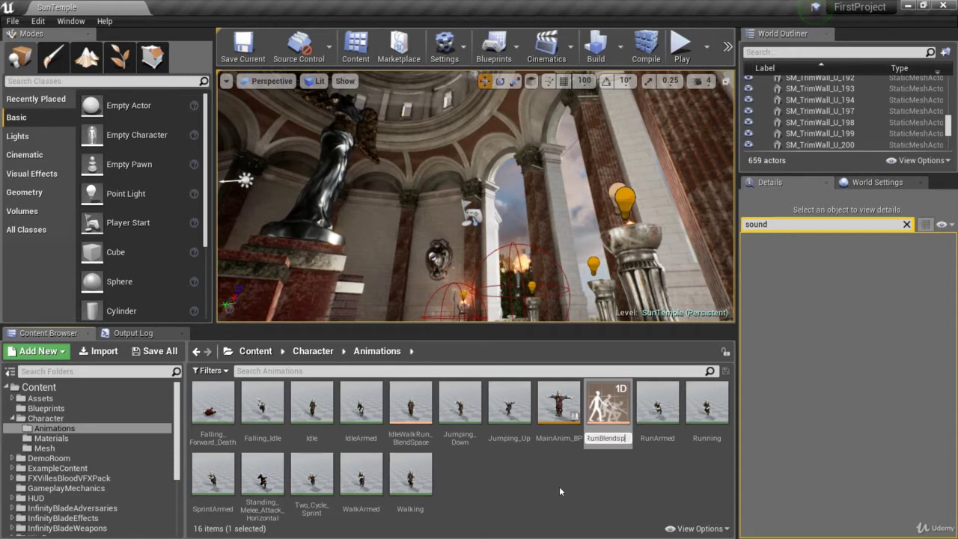
type("ace")
key("Return")
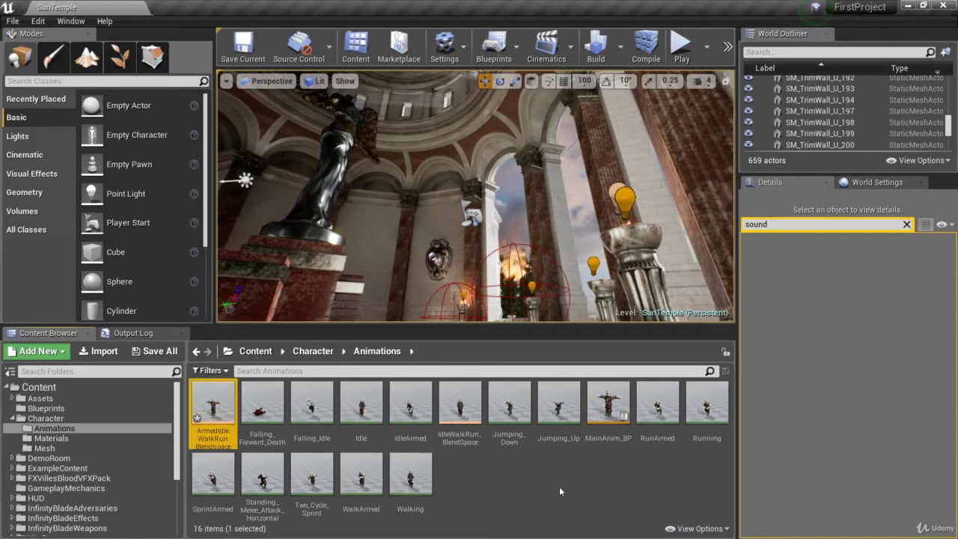
double_click(212, 403)
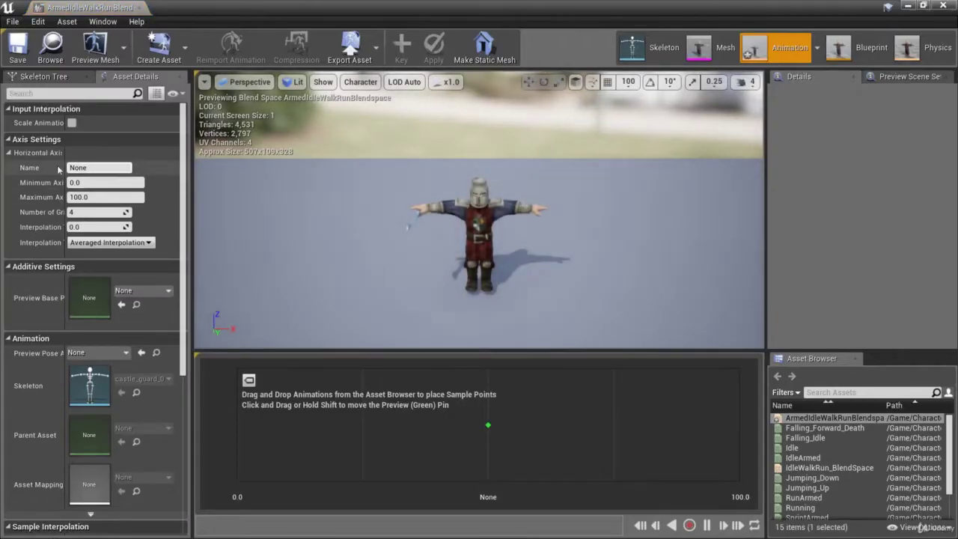
- Name the horizontal axis Speed and place IdleArmed at 0.0, RunArmed at 100.0 and WalkArmed on the third inner grid line
left_click(100, 168)
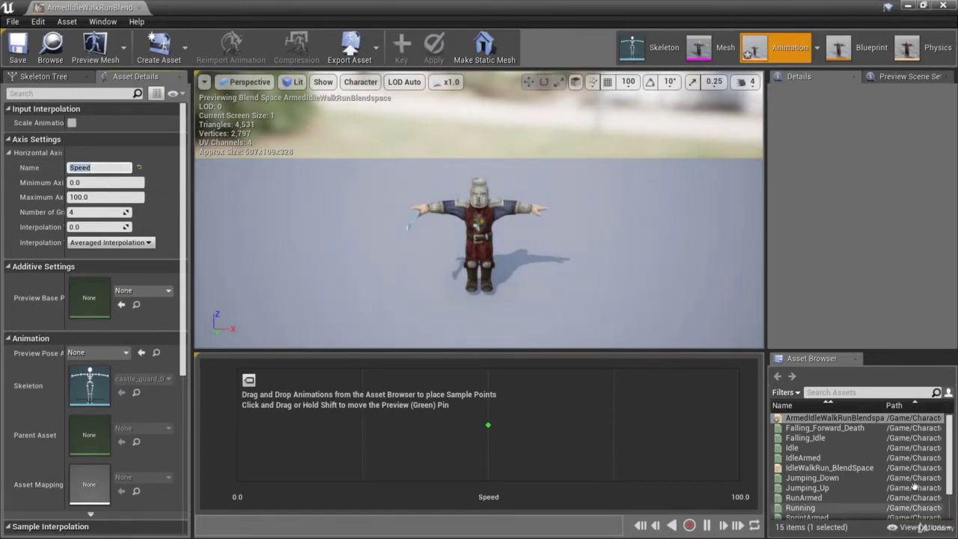
left_click_drag(804, 457, 262, 441)
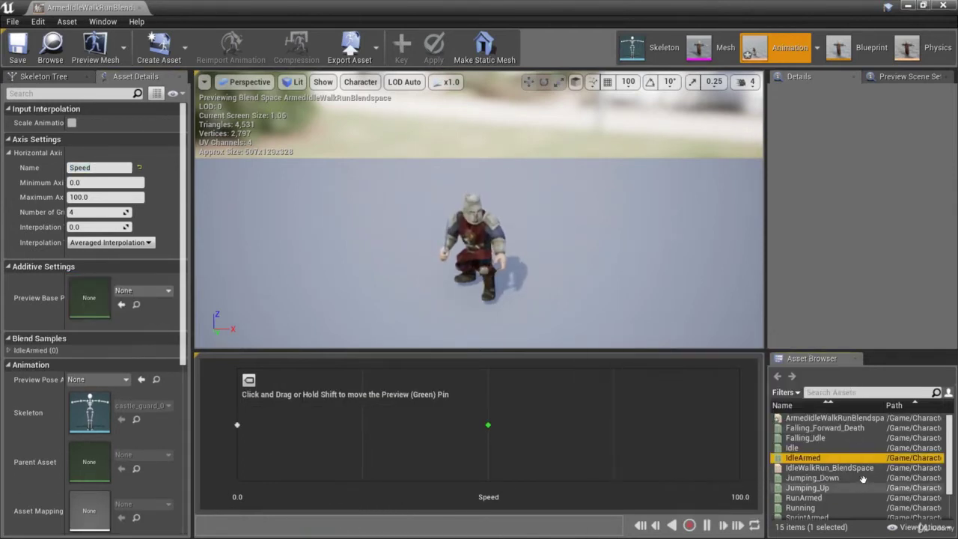
scroll(861, 466, "down", 1)
left_click_drag(815, 477, 739, 425)
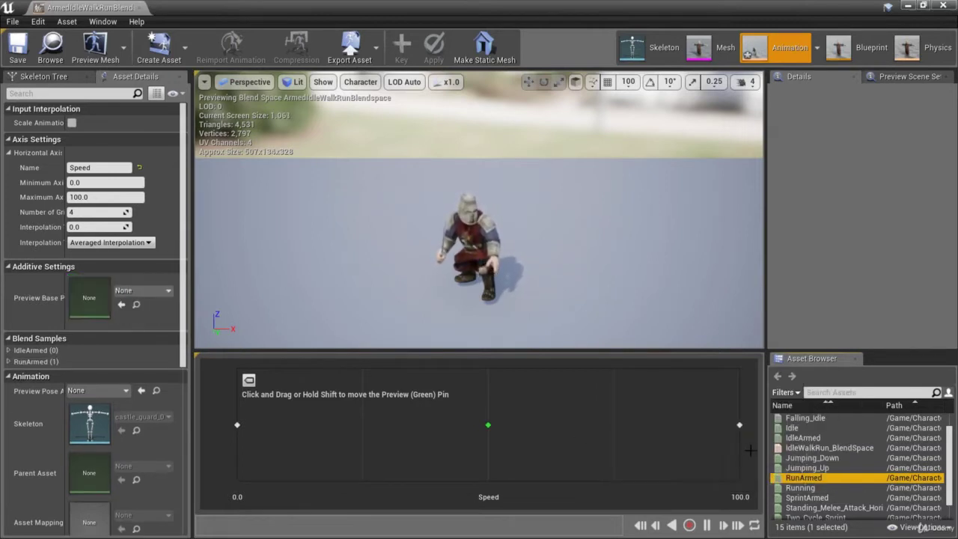
scroll(861, 438, "down", 2)
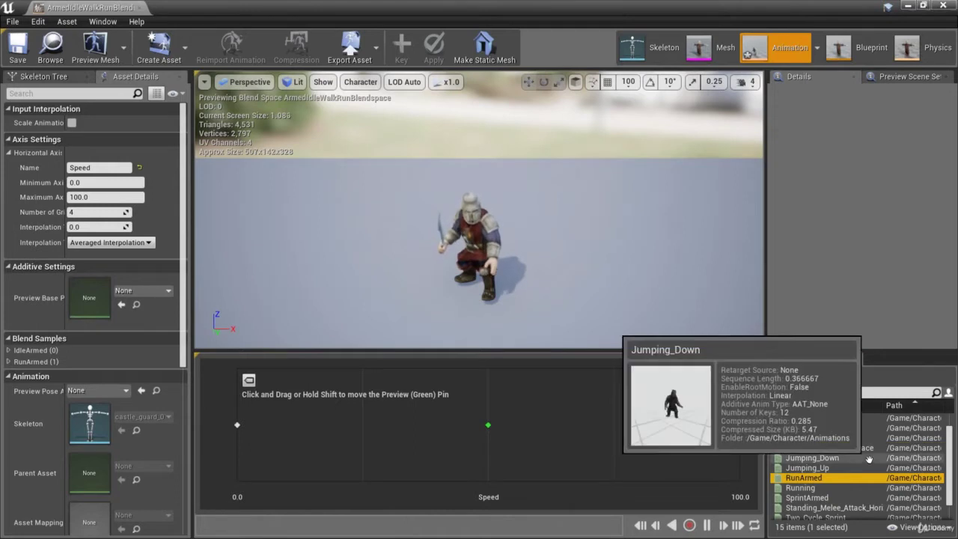
left_click_drag(822, 506, 615, 426)
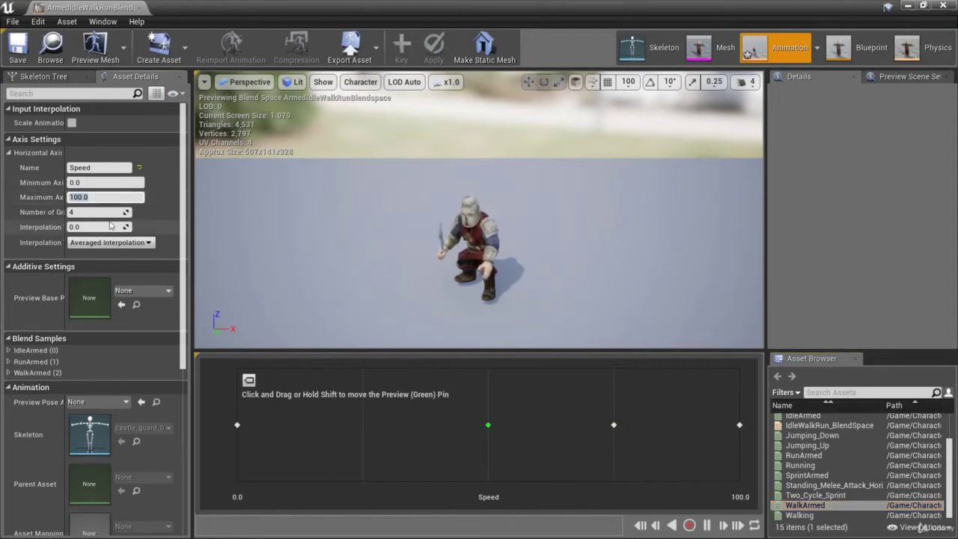
- Check the axis range in IdleWalkRun_BlendSpace, set the maximum axis value of ArmedIdleWalkRunBlendspace to 375 and save it
left_click(82, 9)
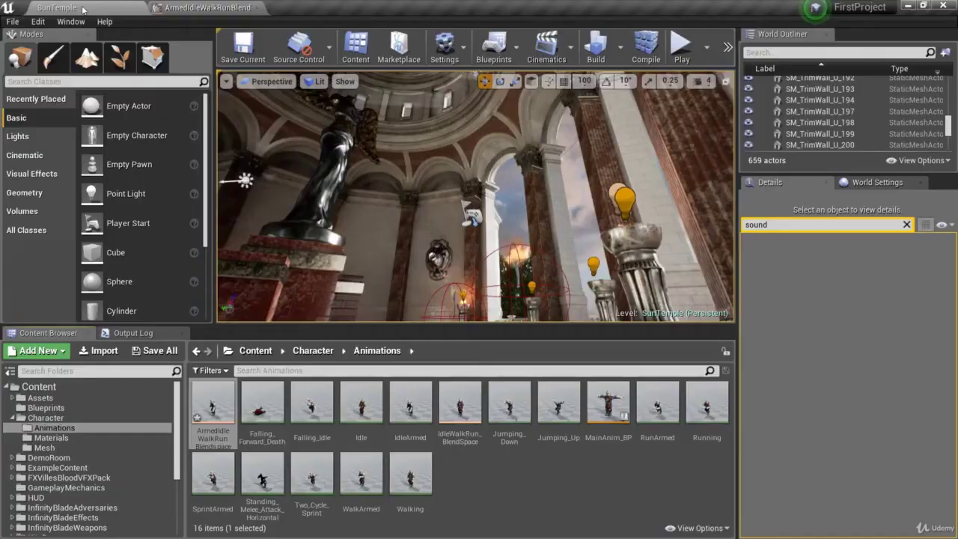
double_click(458, 399)
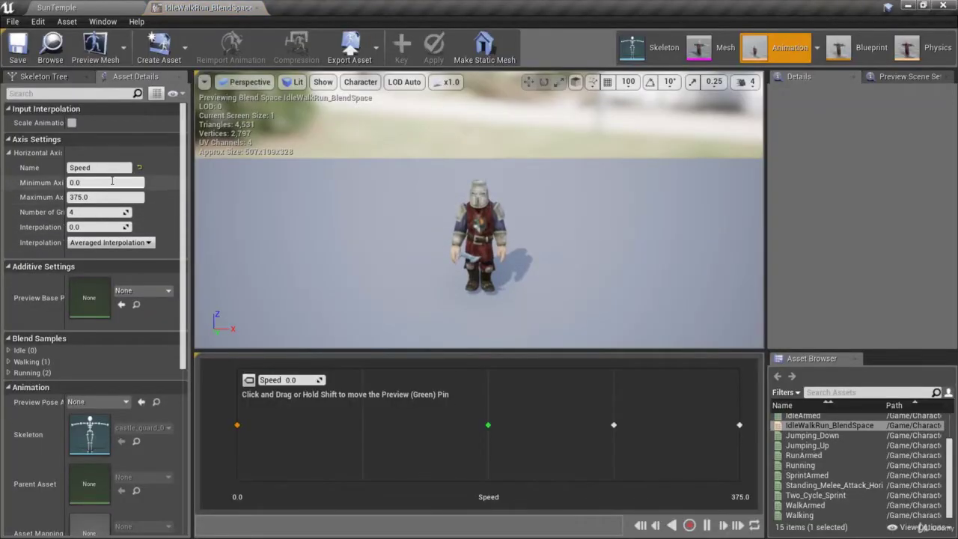
left_click(78, 6)
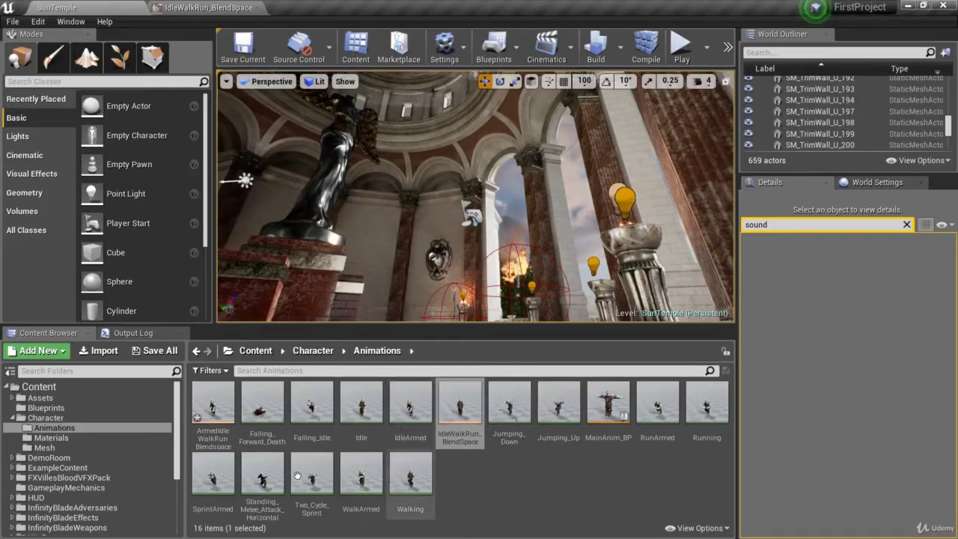
double_click(212, 404)
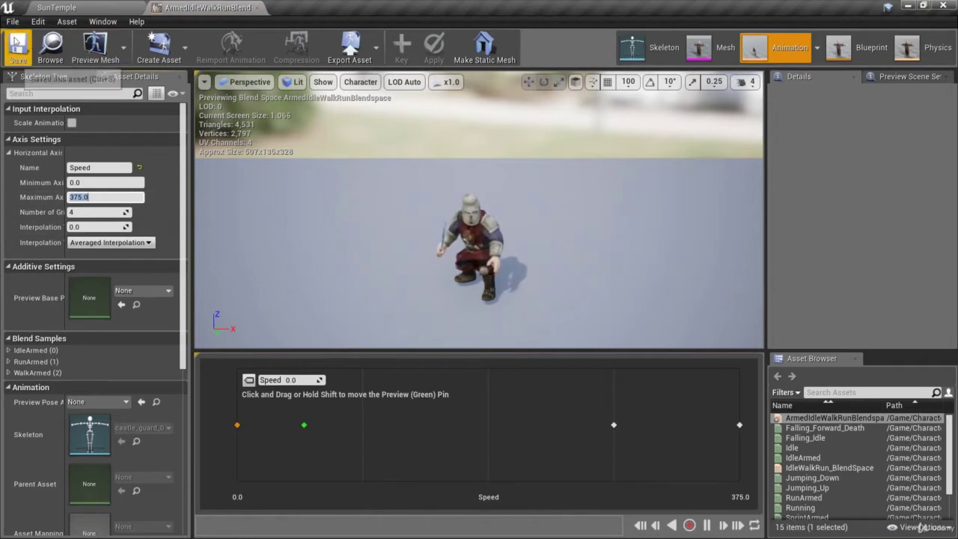
- Preview the armed blend by moving the preview pin up to speed 375 and back to 0
left_click(349, 426)
left_click_drag(348, 425, 740, 441)
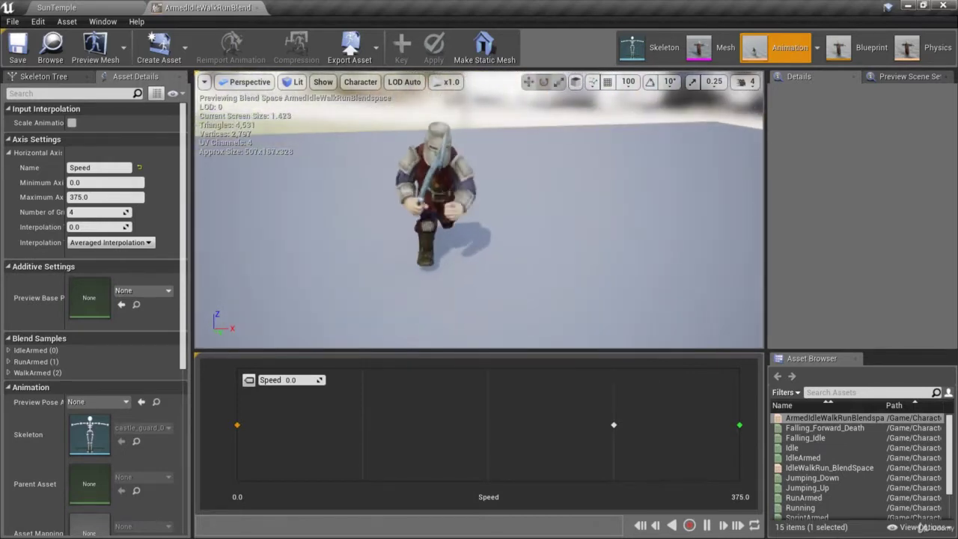
left_click_drag(739, 425, 238, 427)
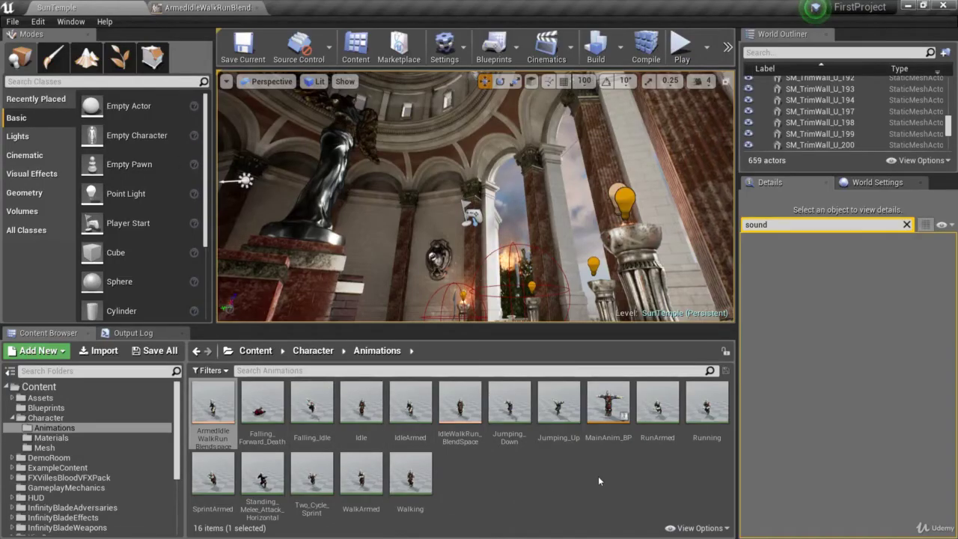
- Open the MainAnim_BP animation blueprint and go into the Idle/Walk/Run state of its Locomotion state machine
double_click(617, 408)
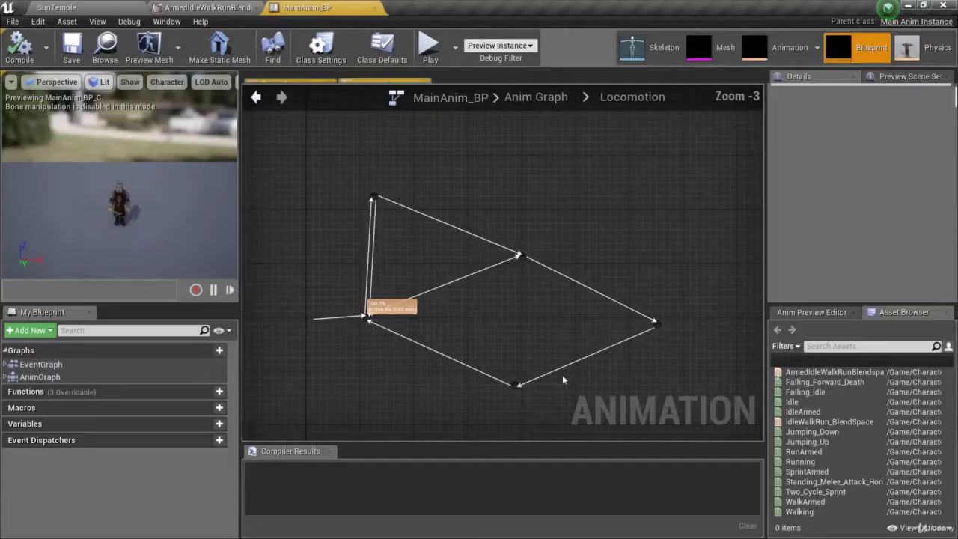
scroll(504, 329, "up", 2)
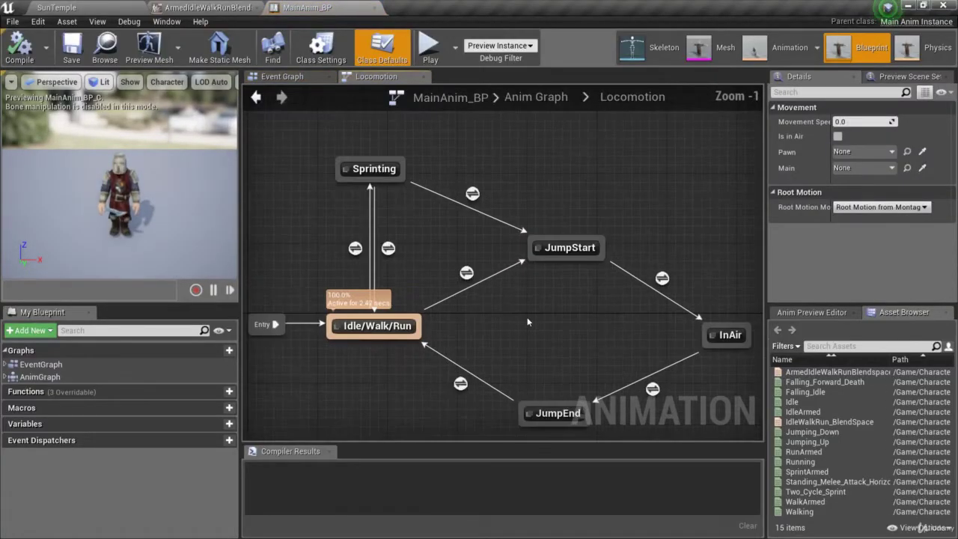
scroll(527, 316, "down", 3)
scroll(490, 301, "up", 3)
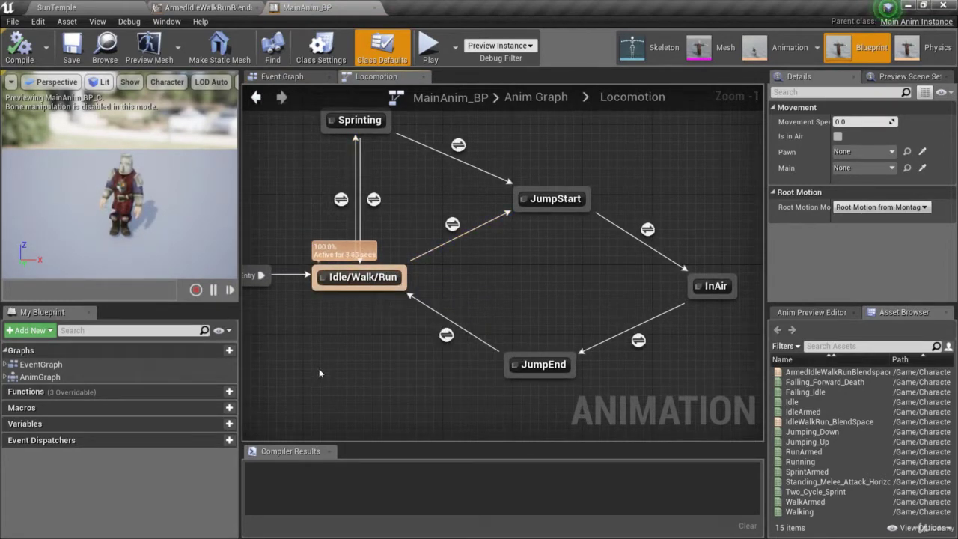
mouse_move(523, 282)
right_mouse_down()
mouse_move(509, 301)
mouse_move(540, 287)
right_mouse_up()
double_click(388, 277)
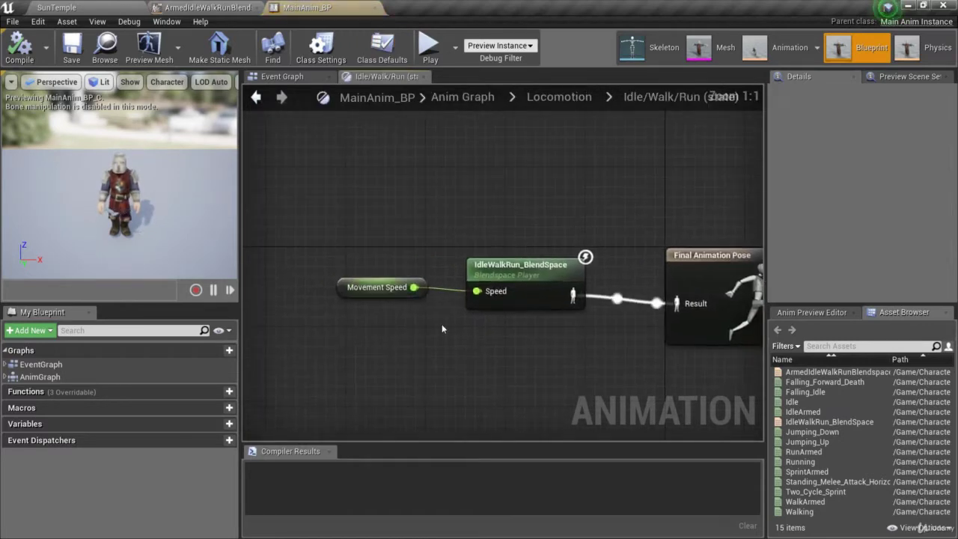
right_click_drag(521, 356, 499, 394)
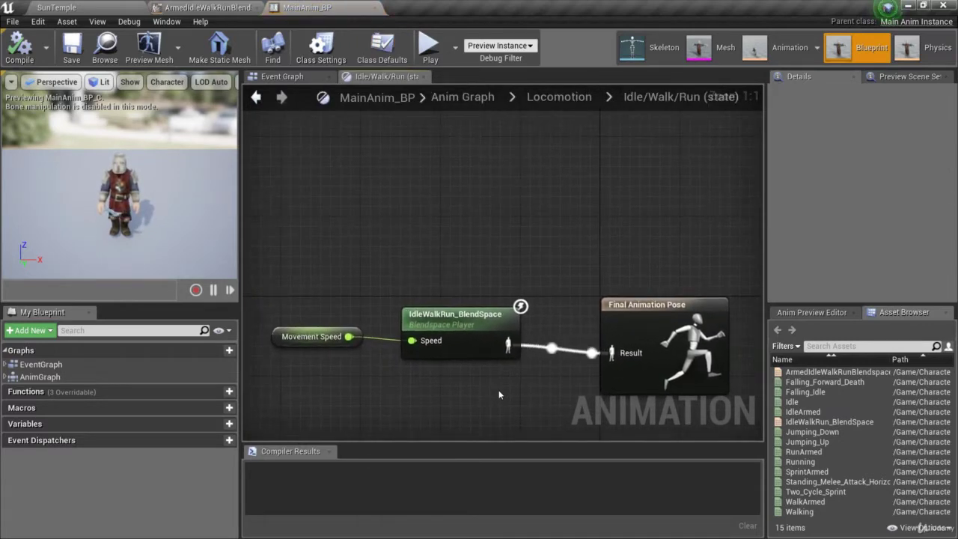
left_click(559, 97)
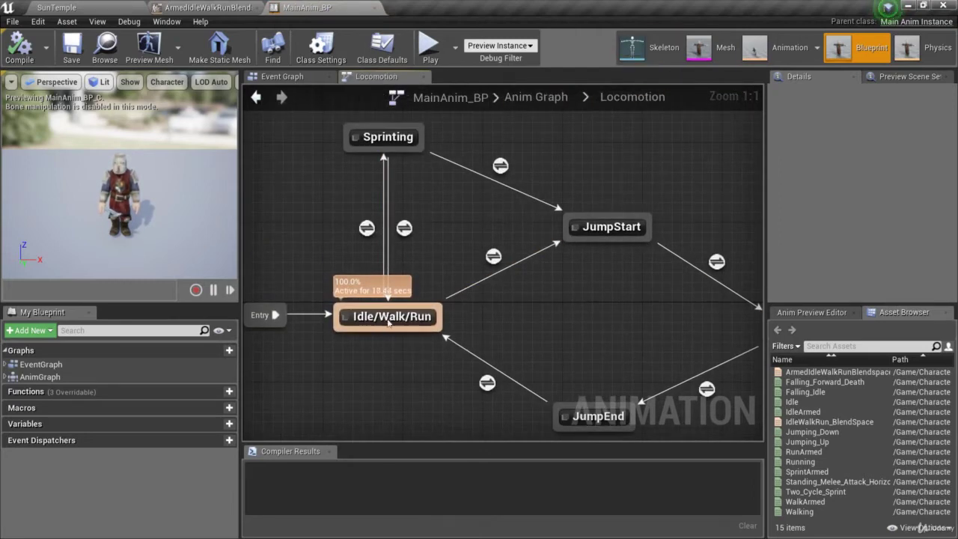
double_click(389, 320)
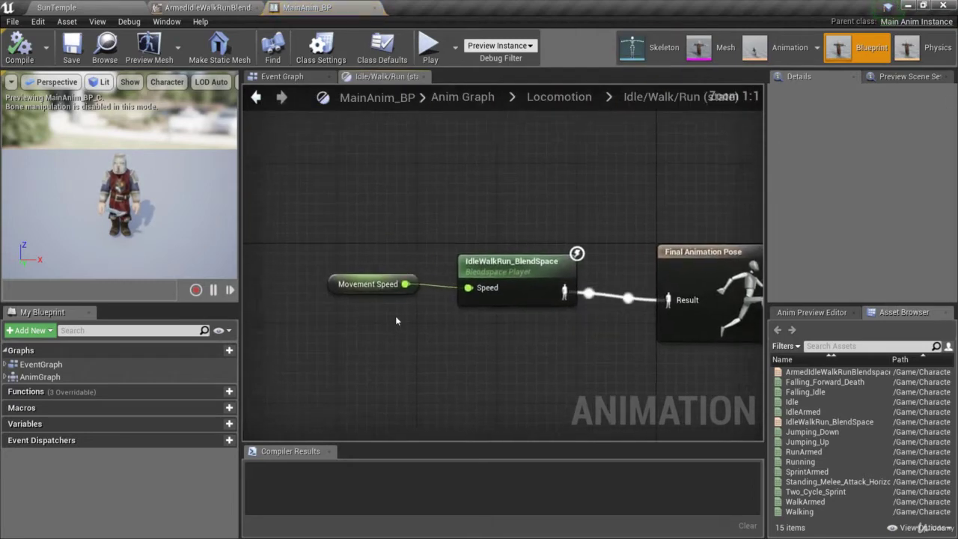
- Add a new state machine inside the Idle/Walk/Run state and name it IdleWalkRun
right_click(416, 230)
type("state ")
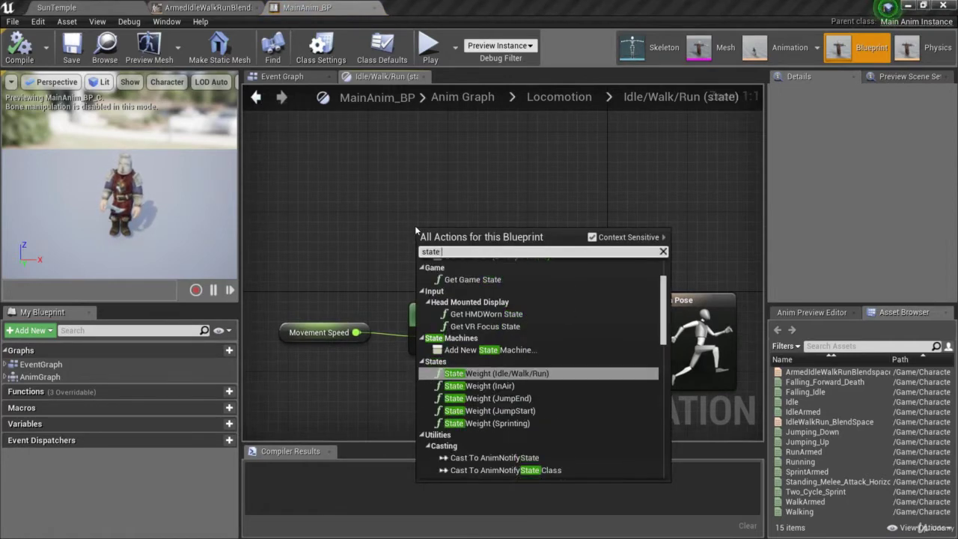
type("machine")
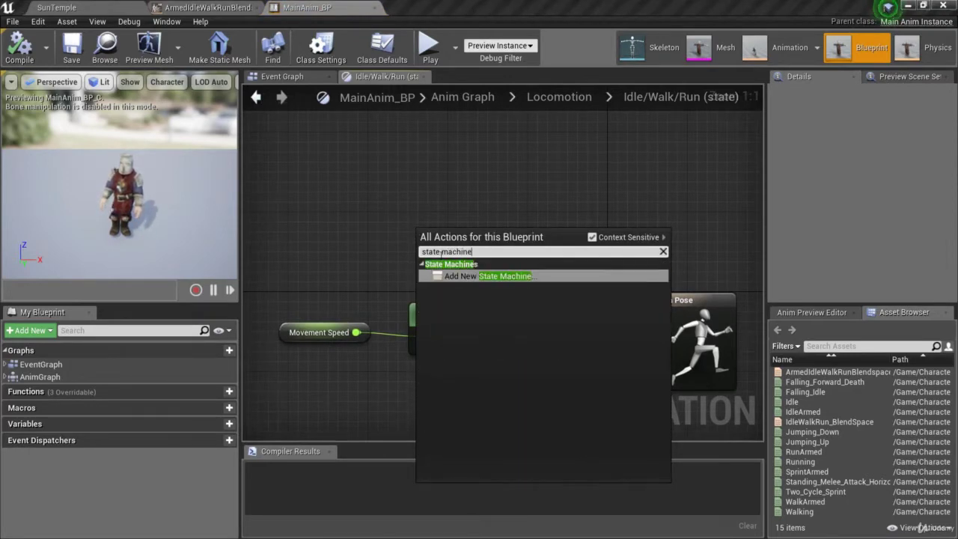
left_click(482, 277)
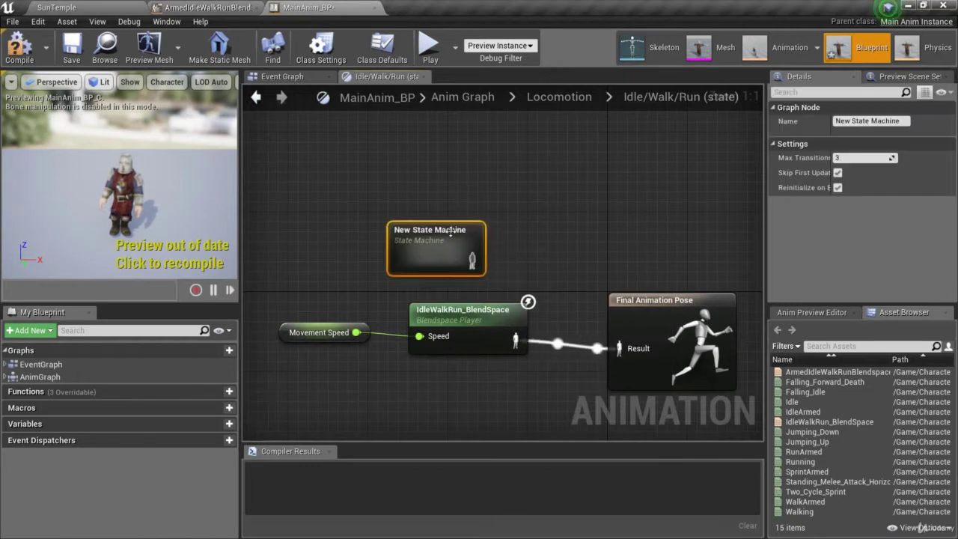
double_click(420, 232)
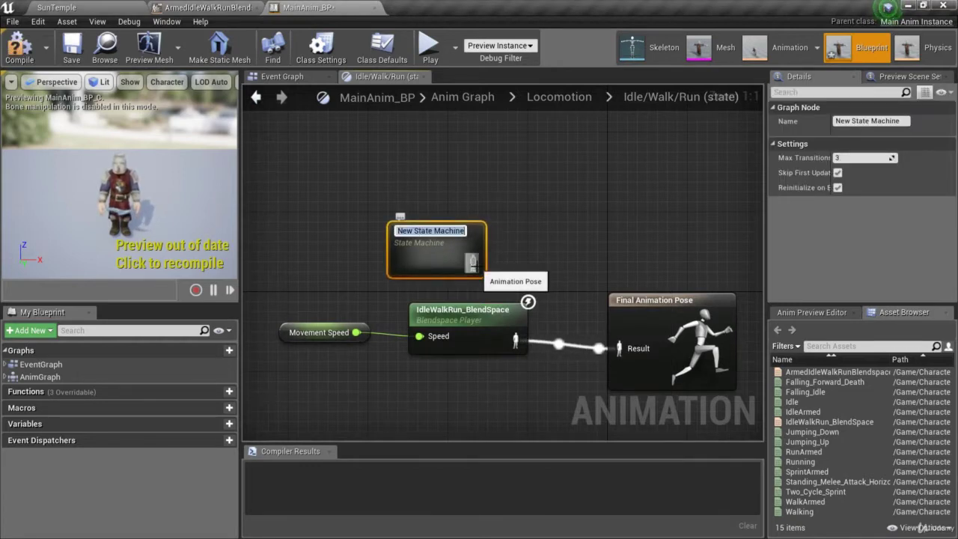
type("IdleWalk")
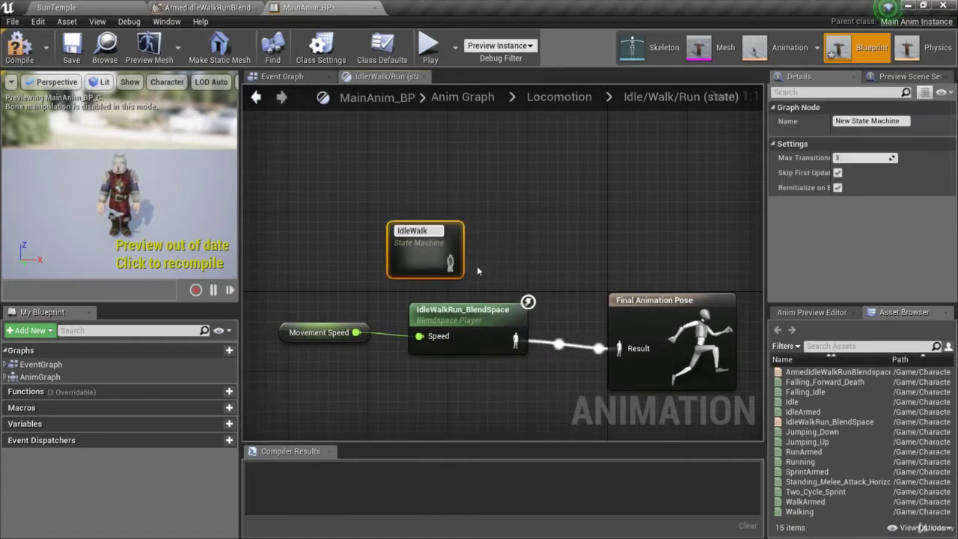
type("Run")
key("Return")
- Delete the Movement Speed and IdleWalkRun_BlendSpace nodes and connect the IdleWalkRun state machine to the Final Animation Pose result
left_click(458, 383)
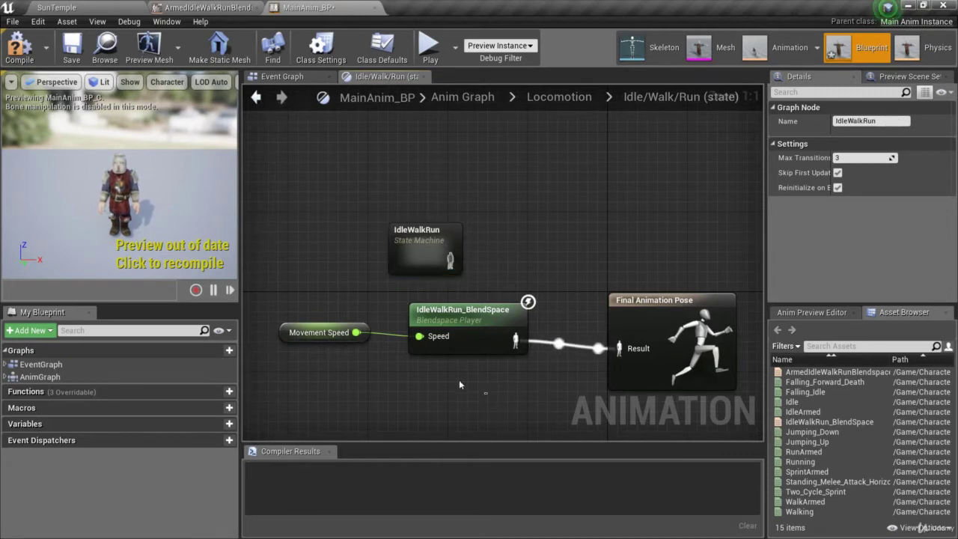
left_click_drag(459, 383, 344, 322)
key("Delete")
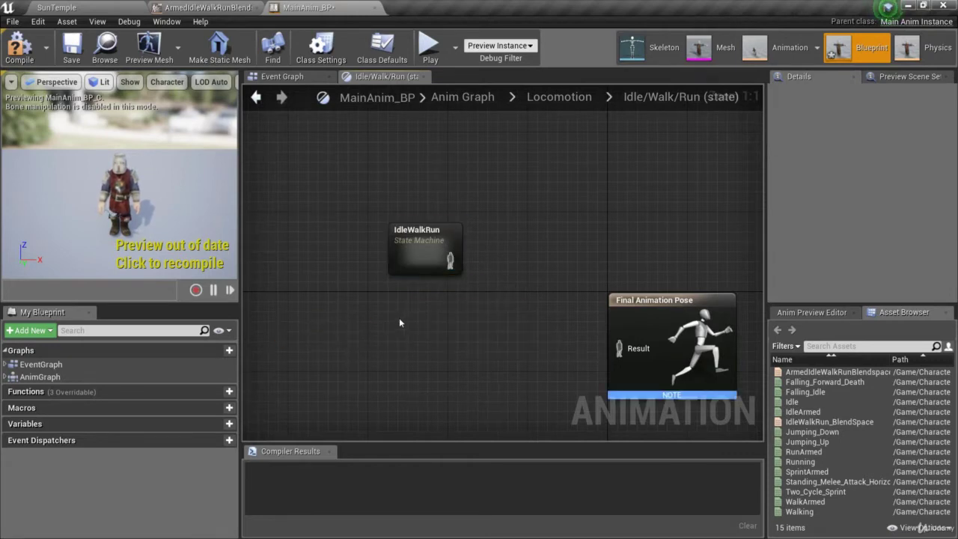
left_click_drag(443, 271, 414, 312)
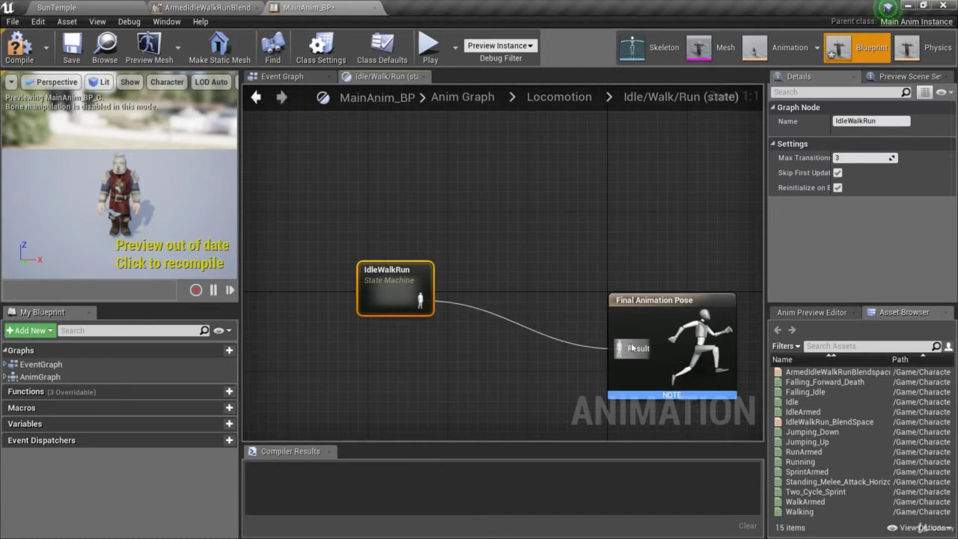
- Open the IdleWalkRun state machine and add a state named Unarmed connected from Entry
double_click(390, 311)
right_click_drag(391, 310, 334, 303)
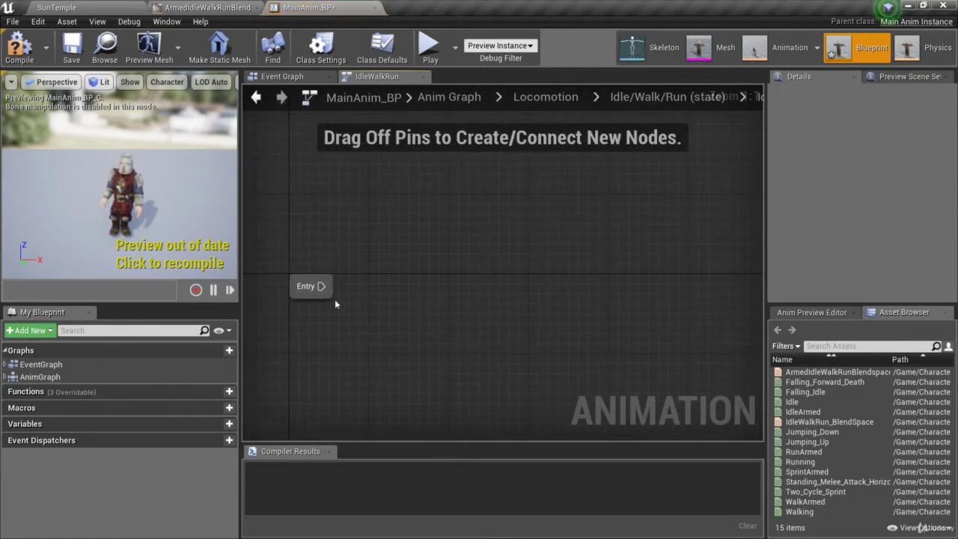
left_click_drag(382, 294, 461, 290)
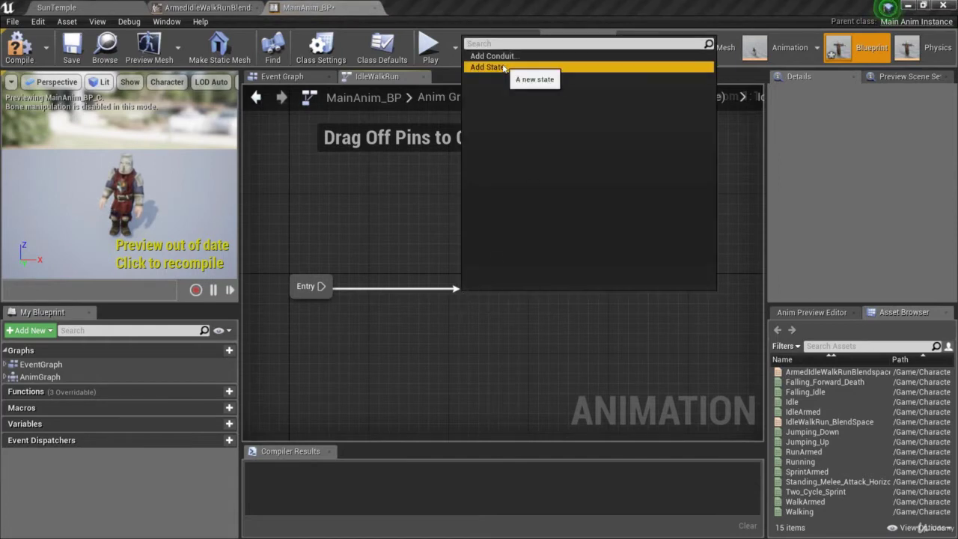
left_click(532, 69)
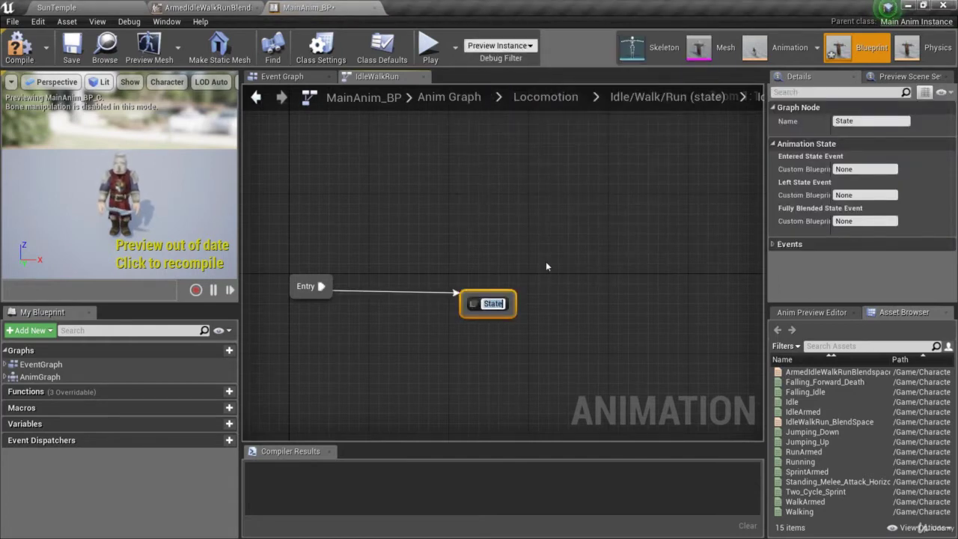
type("Unar")
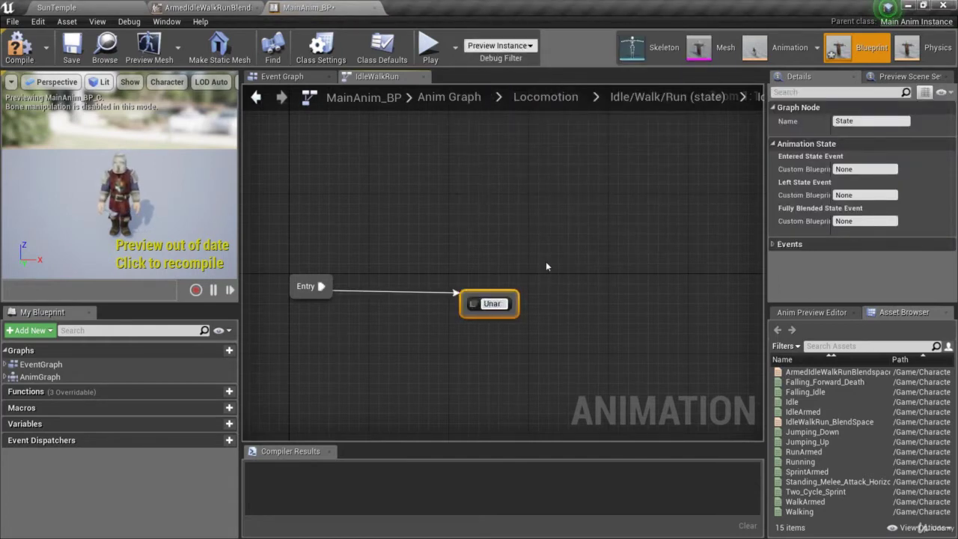
type("med")
key("Return")
- Add a state named Armed above Unarmed, with a transition leading from Unarmed to Armed
right_click_drag(548, 247, 508, 322)
scroll(508, 323, "up", 1)
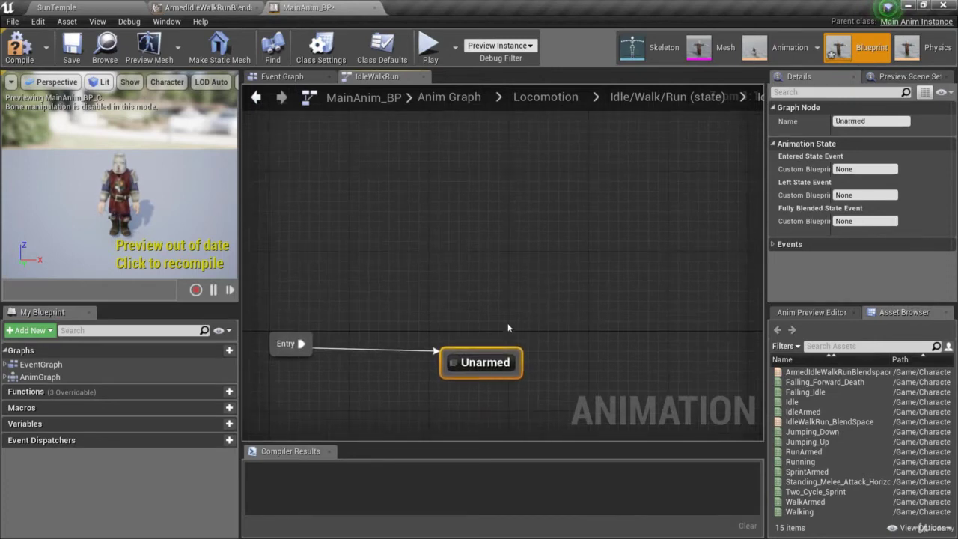
left_click_drag(488, 349, 463, 206)
left_click(505, 235)
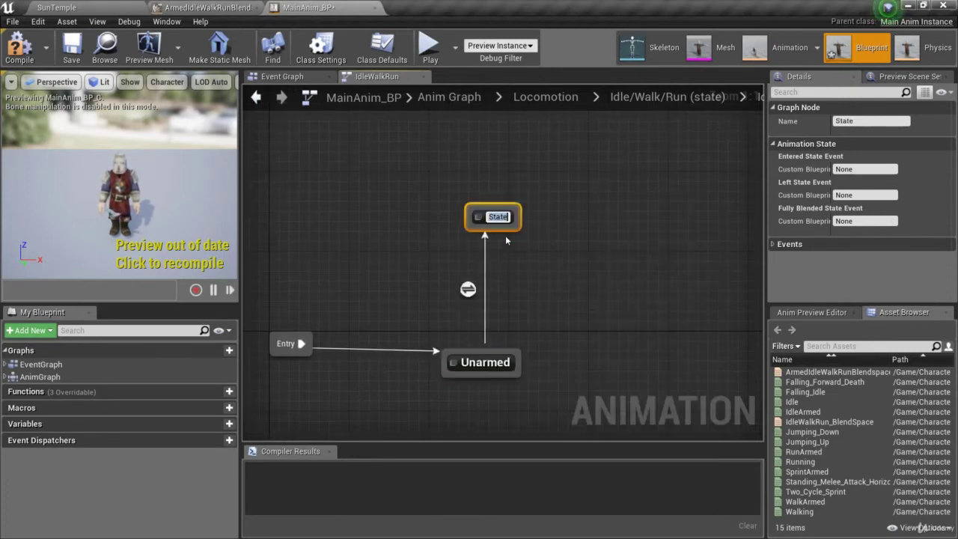
type("Armed")
key("Return")
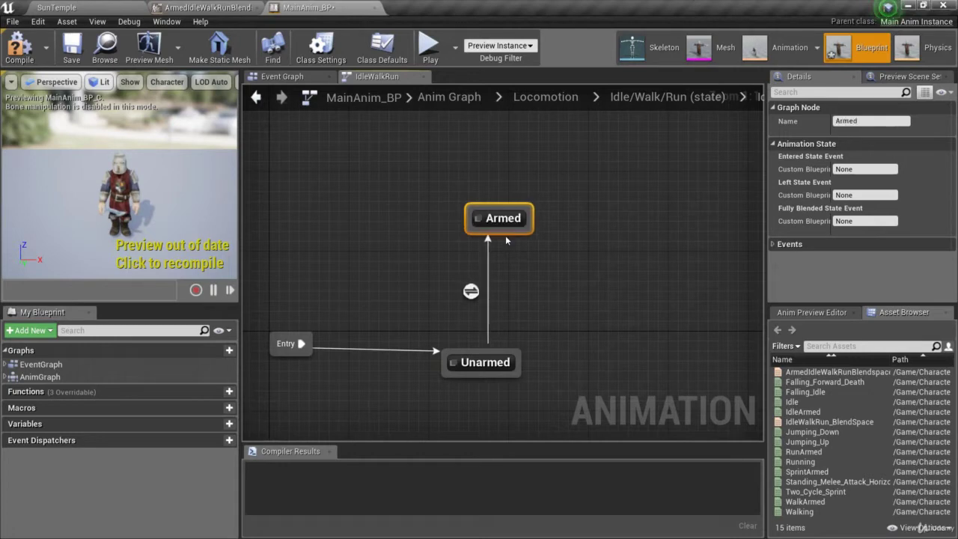
left_click_drag(506, 239, 484, 212)
key("Escape")
- Open the Unarmed state, add an IdleWalkRun_BlendSpace player, and connect it to the Final Animation Pose result
double_click(488, 362)
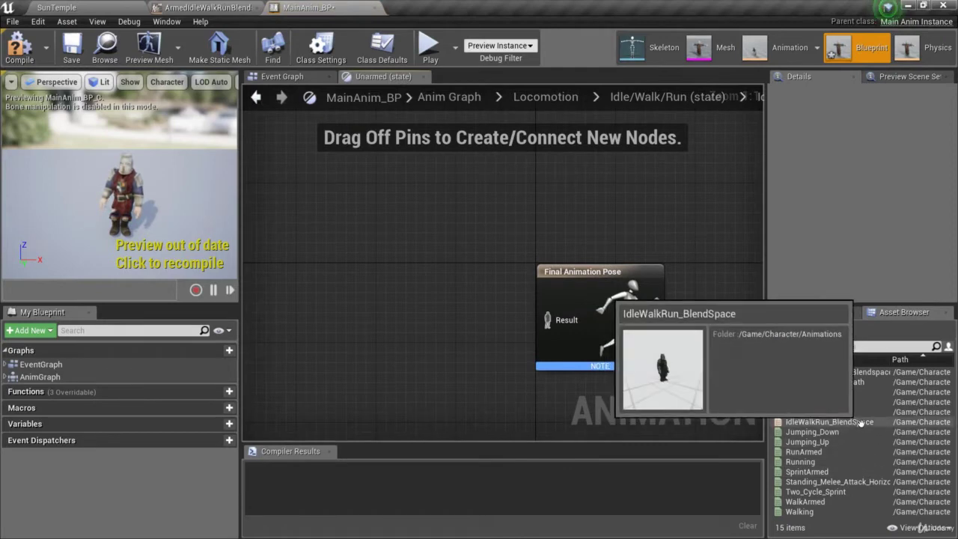
left_click_drag(853, 423, 361, 301)
left_click_drag(504, 316, 547, 320)
- Add a Get Movement Speed node and connect it to the Speed input of IdleWalkRun_BlendSpace
right_click(285, 308)
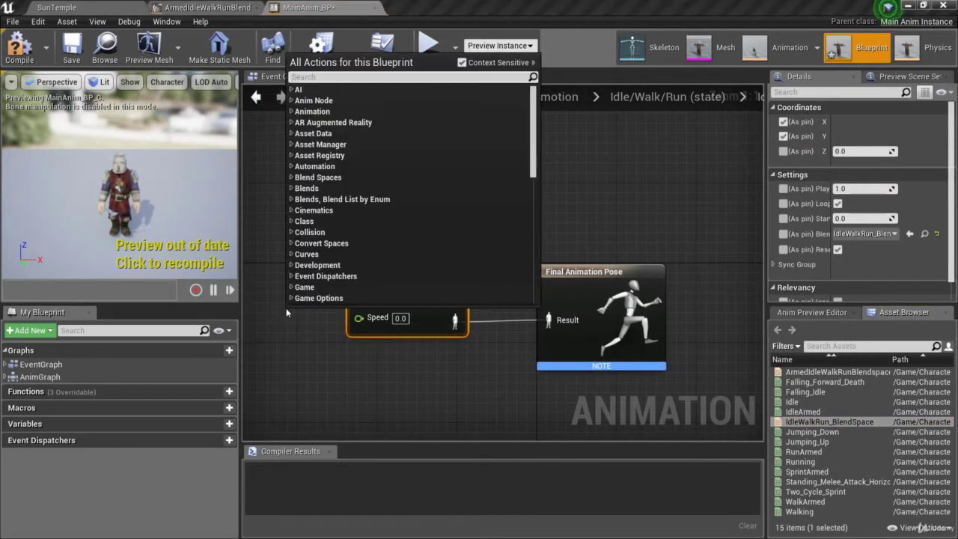
type("move")
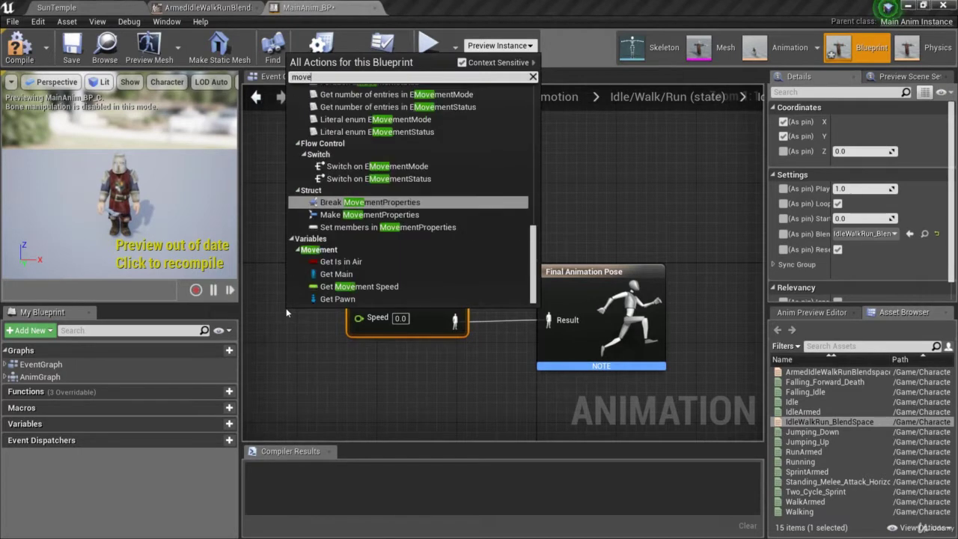
type("mentspeed")
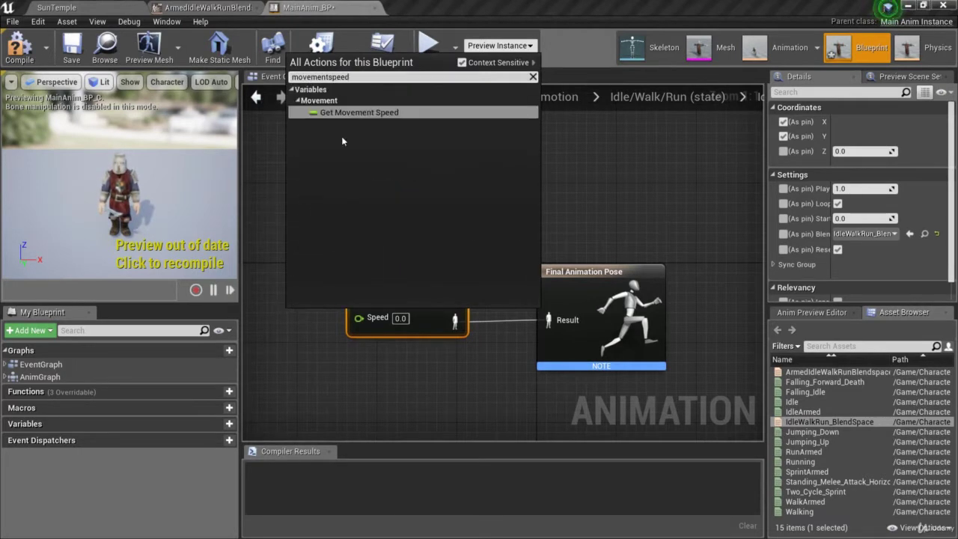
left_click(359, 112)
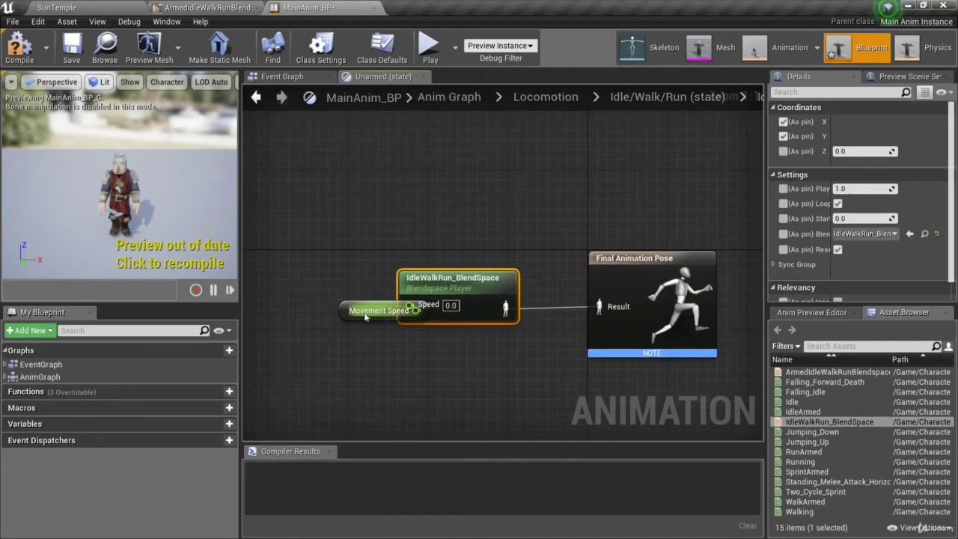
left_click_drag(364, 318, 410, 304)
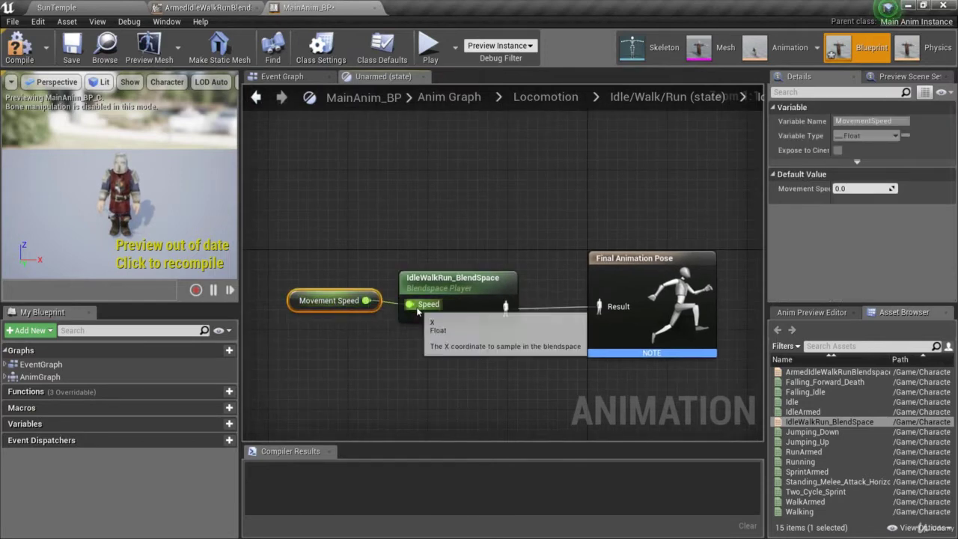
- In the IdleWalkRun machine's Armed state, add an ArmedIdleWalkRunBlendspace player and connect it to the Final Animation Pose result
left_click(670, 97)
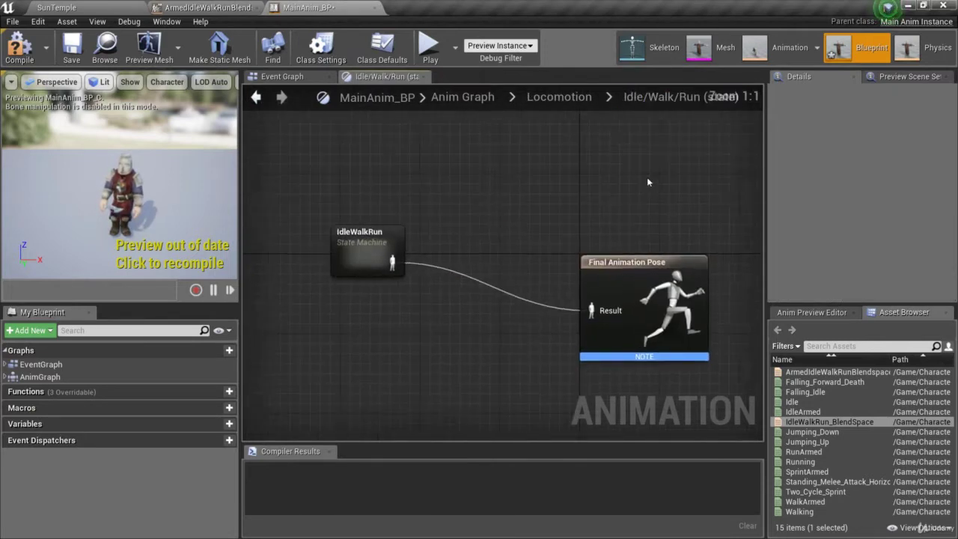
double_click(413, 272)
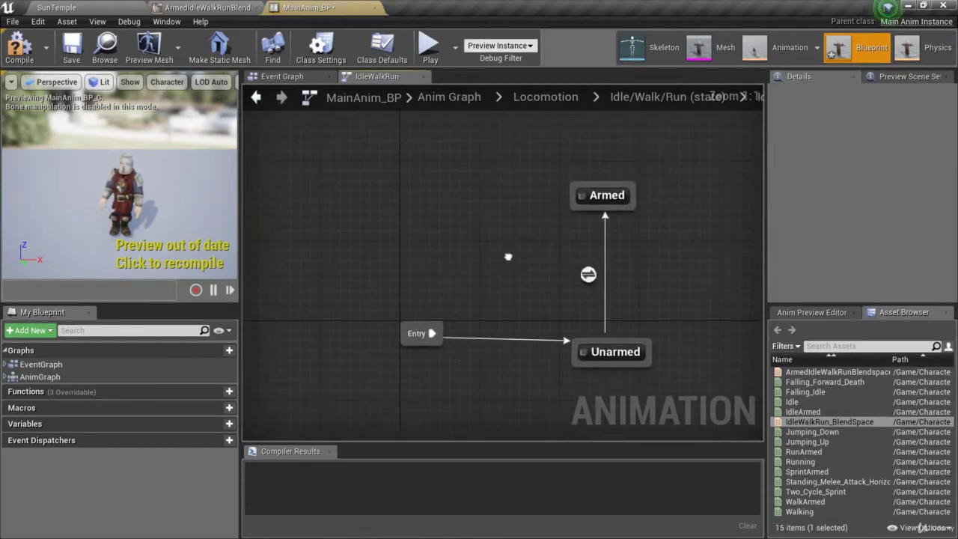
double_click(466, 186)
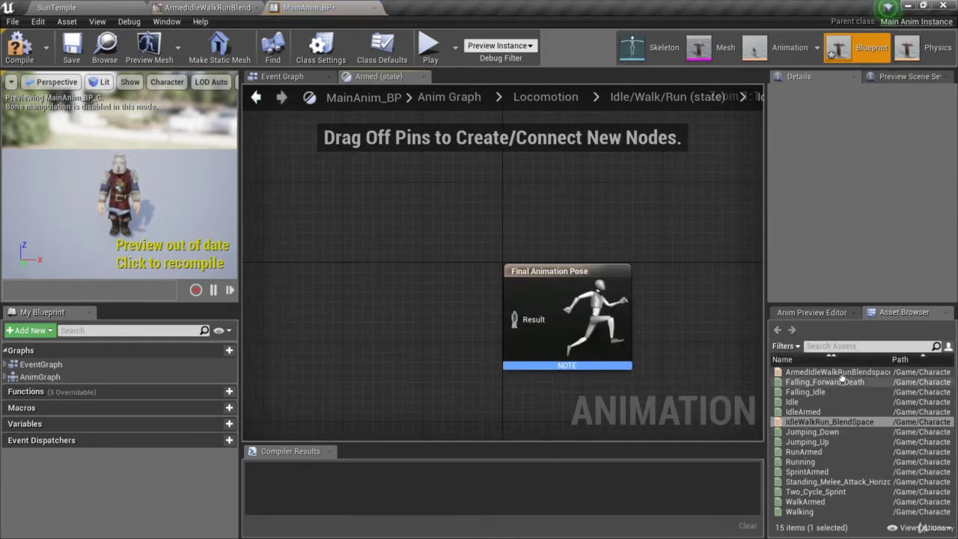
left_click_drag(838, 371, 304, 303)
left_click_drag(430, 339, 514, 316)
- Add a Get Movement Speed node and connect it to the Speed input of ArmedIdleWalkRunBlendspace
right_click_drag(470, 383, 520, 363)
right_click(266, 313)
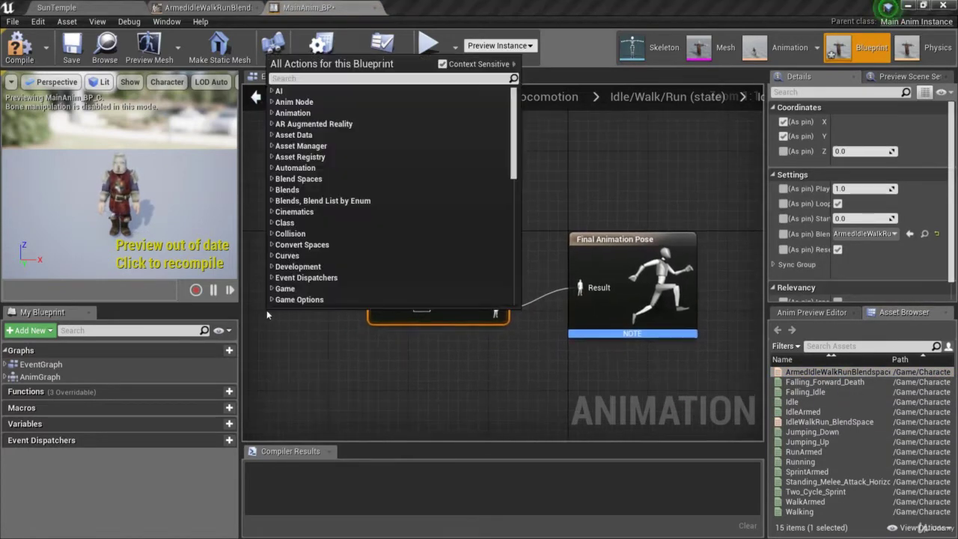
type("getmovement")
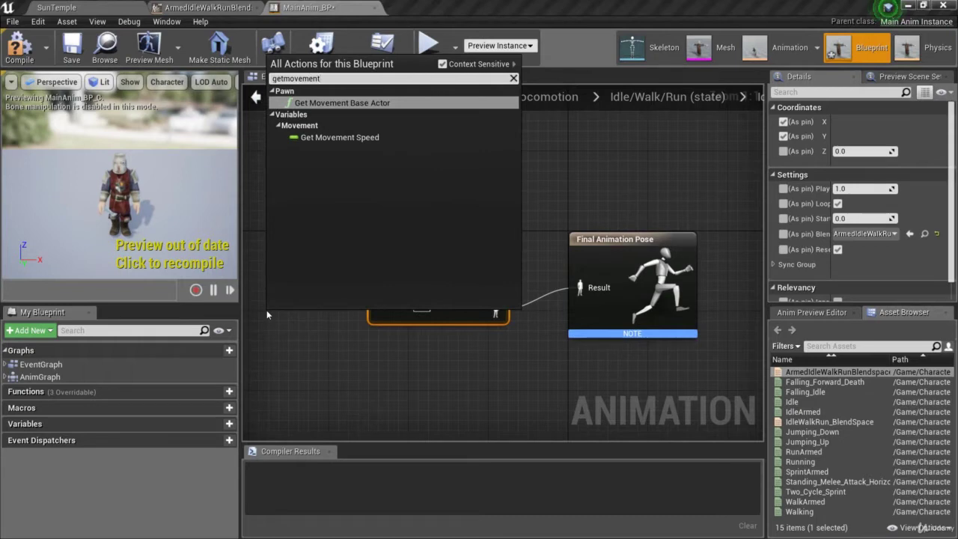
left_click(378, 137)
left_click_drag(348, 320, 386, 312)
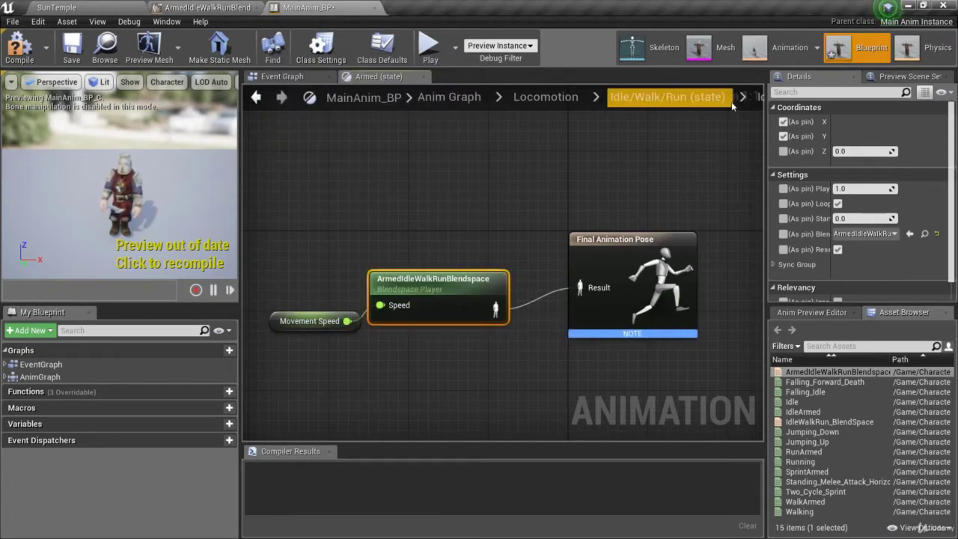
- Return to the IdleWalkRun state machine and create a transition from Armed back to Unarmed
left_click(670, 97)
double_click(403, 258)
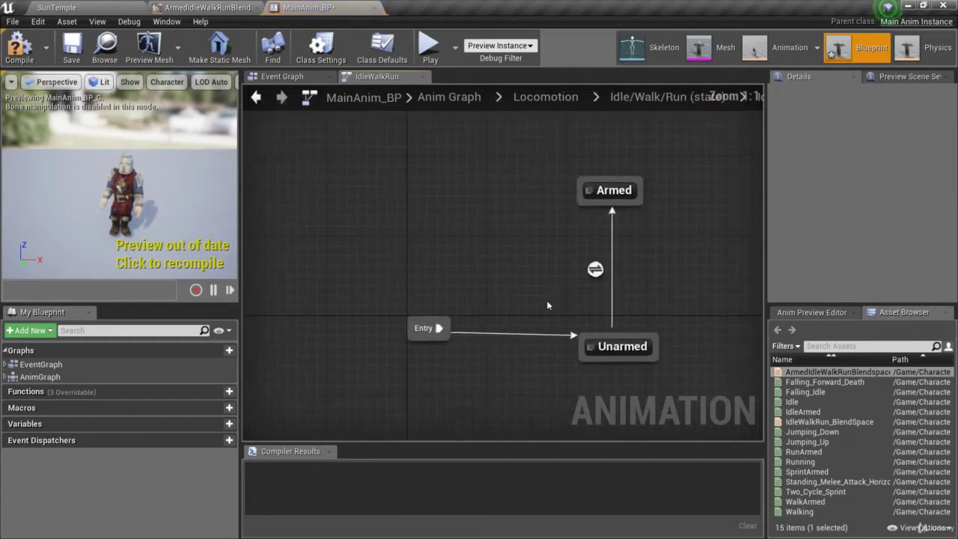
left_click_drag(489, 180, 505, 317)
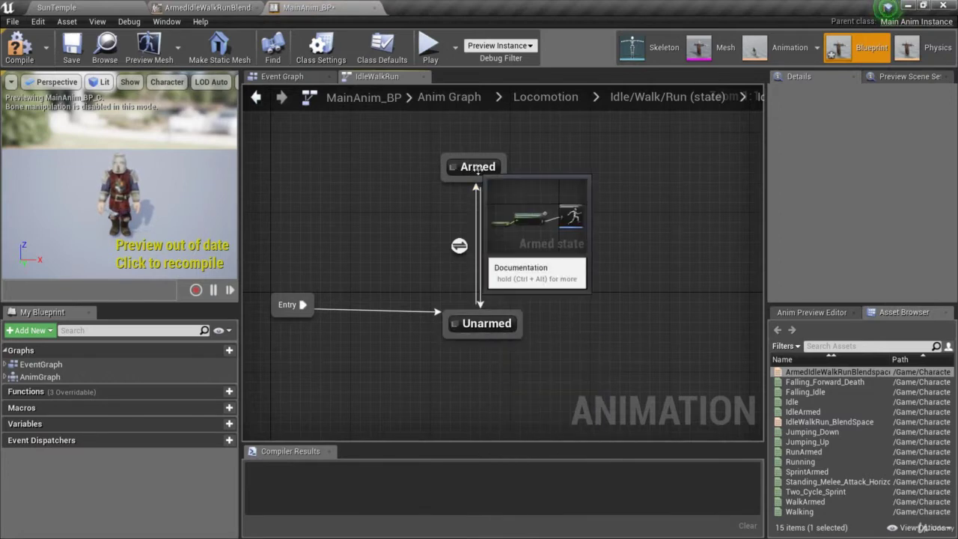
- Open the Unarmed to Armed transition rule and add a Get Main variable node
right_click_drag(522, 303, 482, 313)
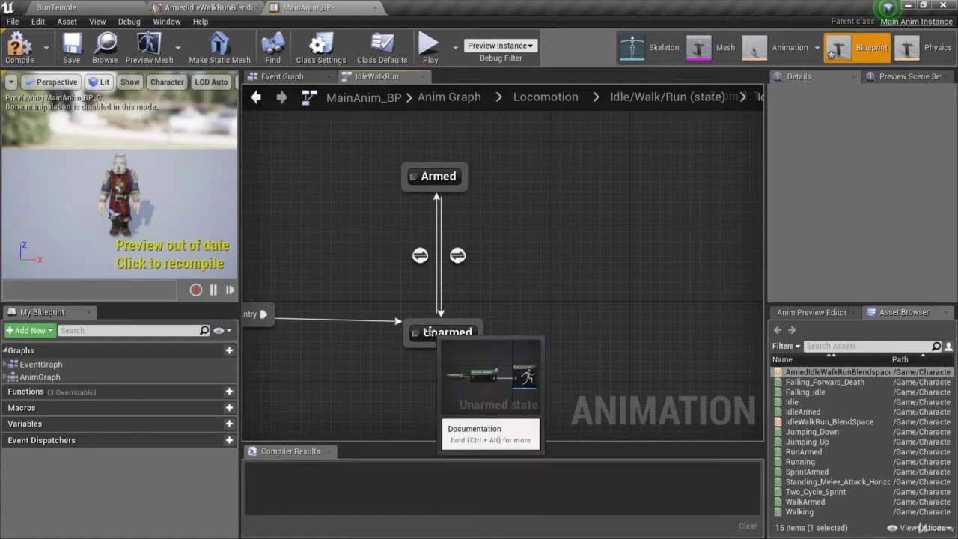
double_click(420, 255)
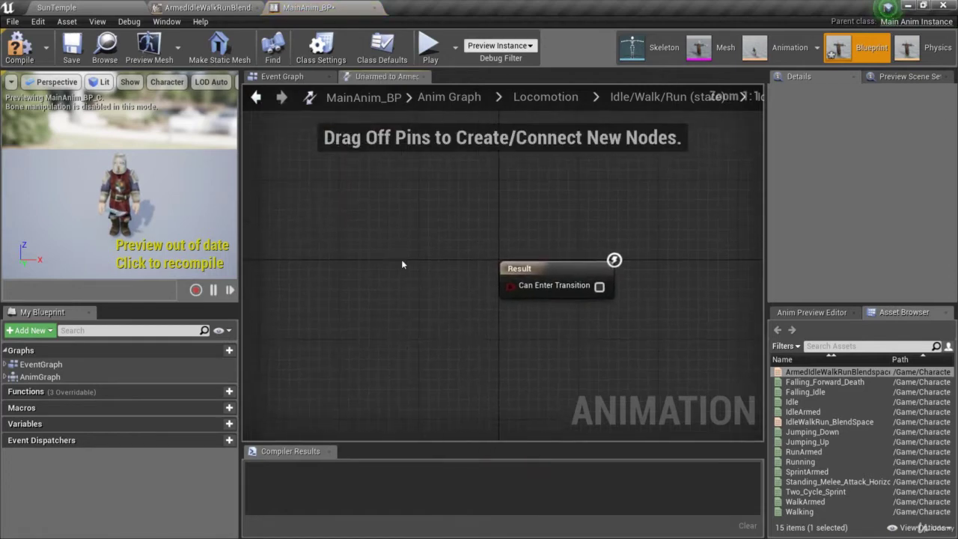
right_click_drag(383, 247, 386, 263)
right_click(390, 250)
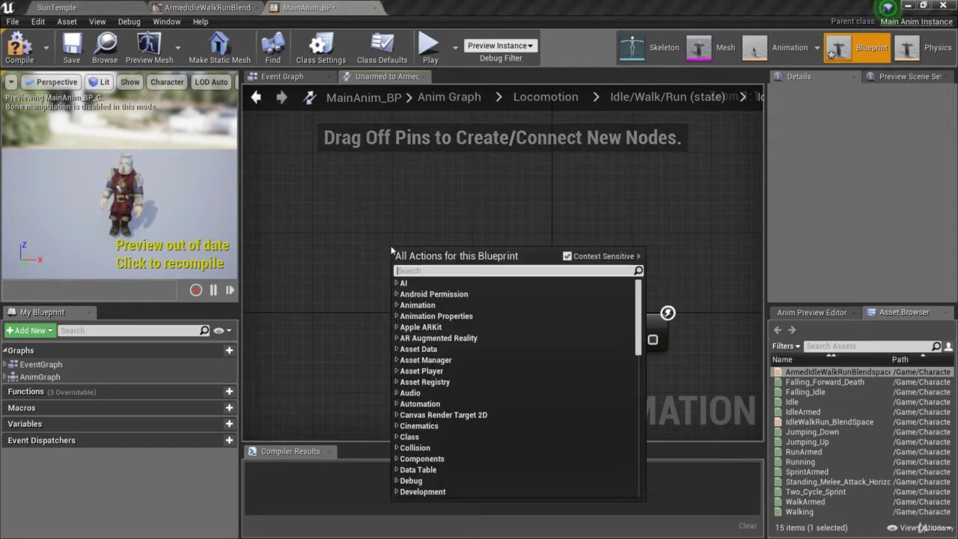
type("mIN")
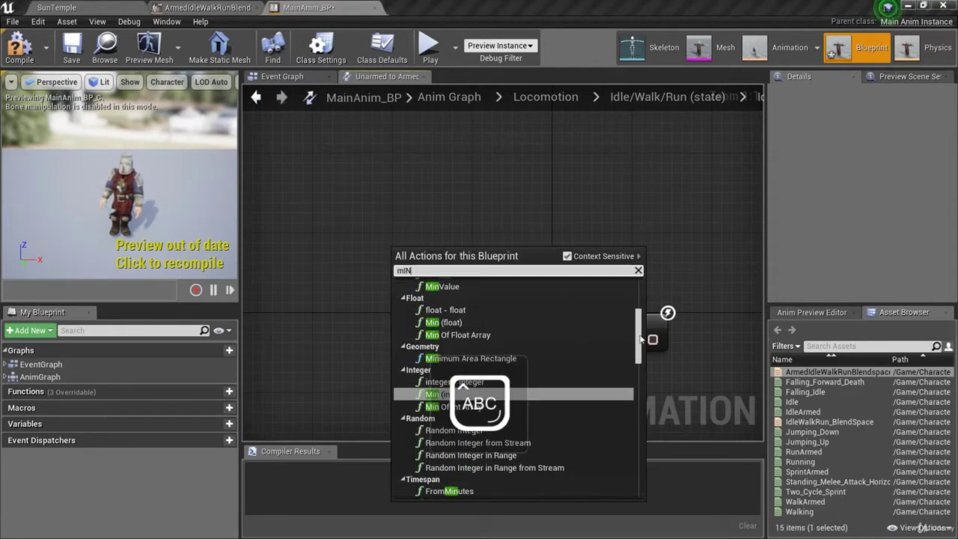
key("Caps_Lock")
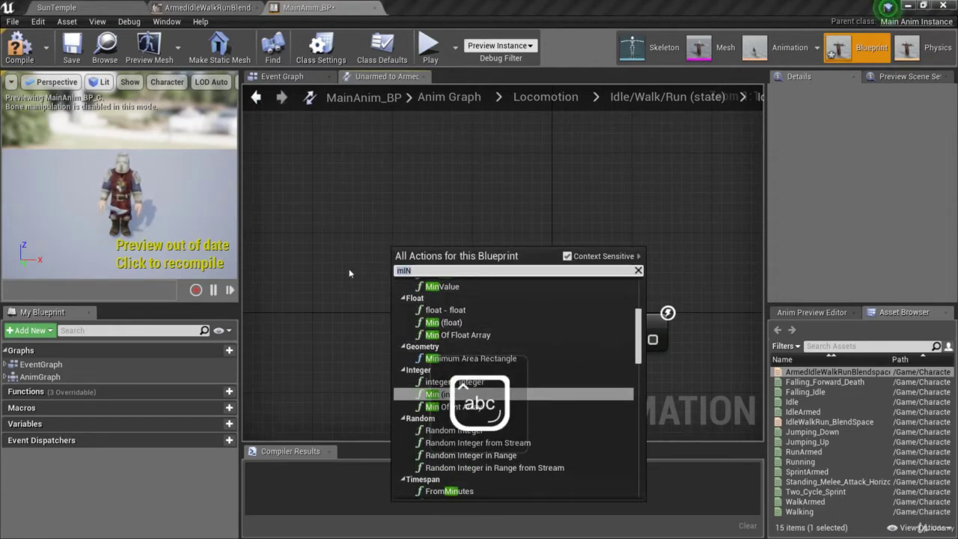
key("BackSpace")
key("BackSpace")
type("ain")
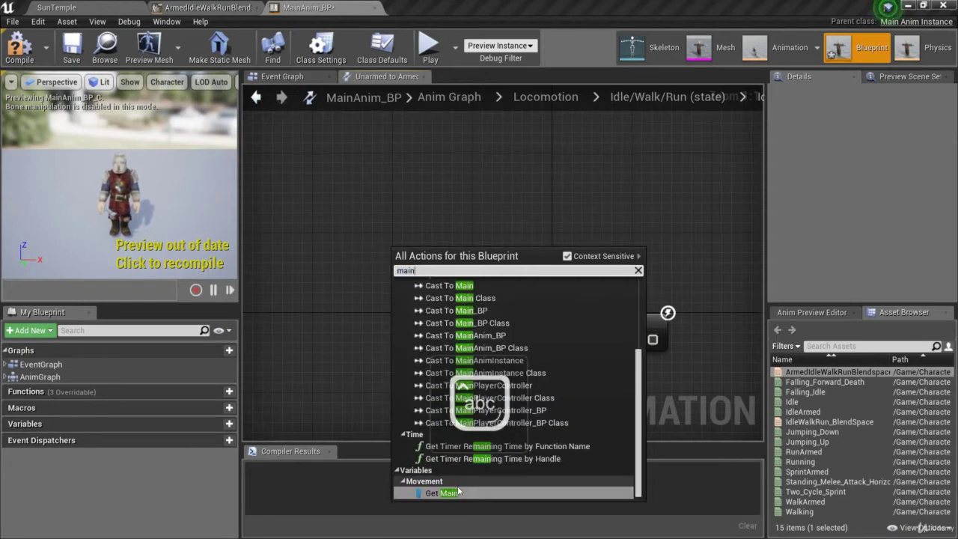
key("Return")
- Add a Get Equipped Weapon node from the Main reference and align it beneath the Main node
left_click_drag(422, 263, 345, 267)
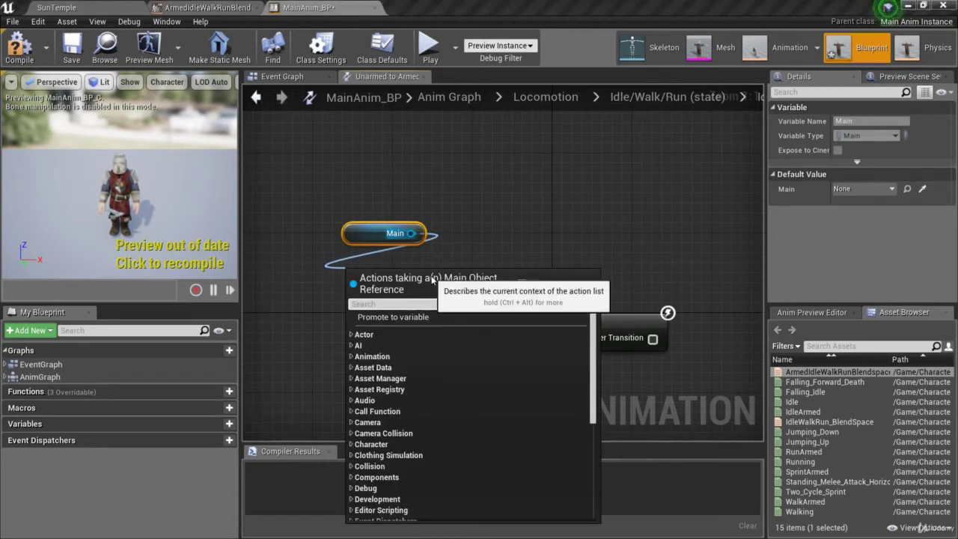
type("get equipped")
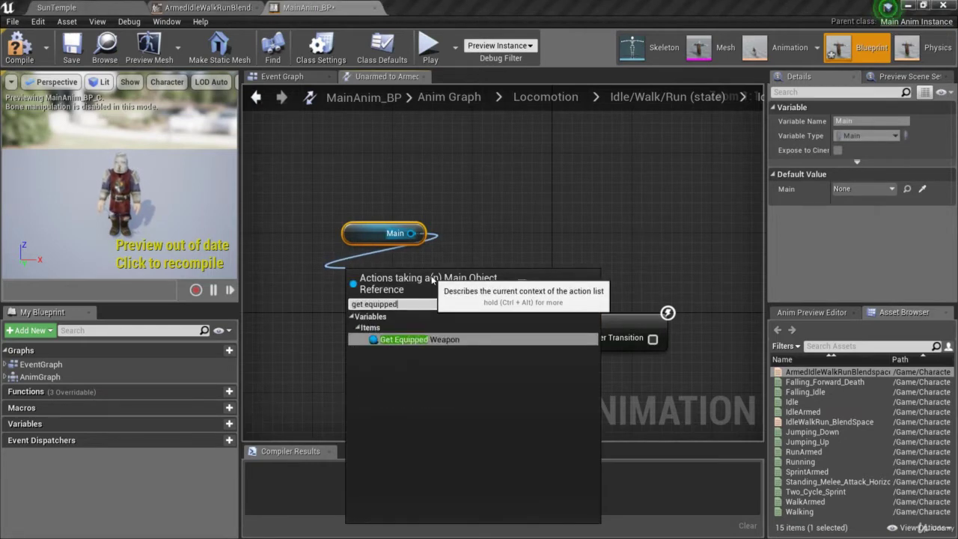
key("Return")
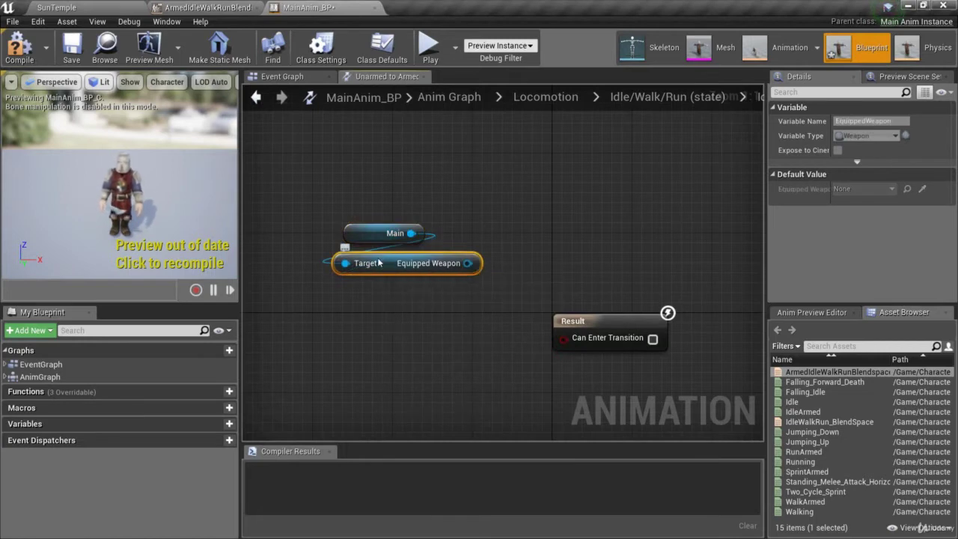
left_click_drag(383, 265, 362, 261)
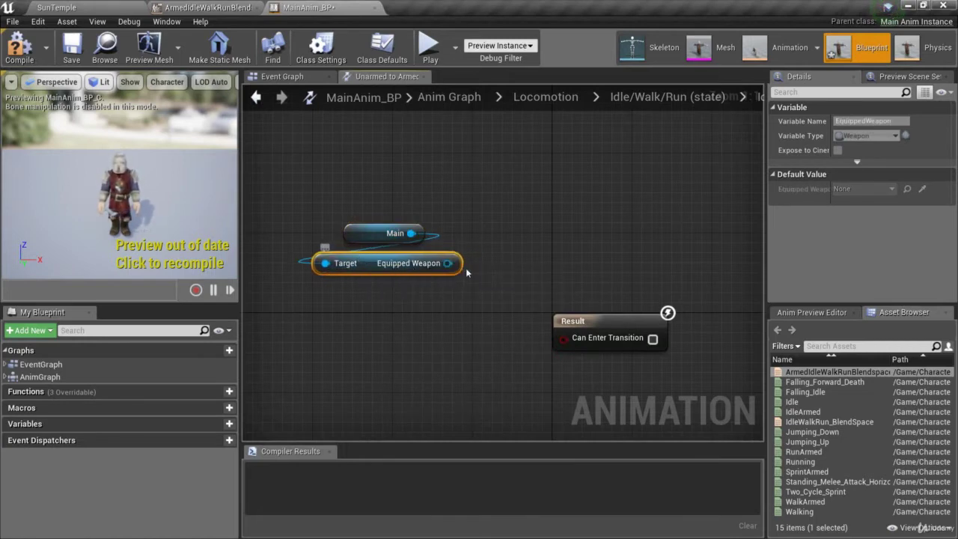
- Compare Equipped Weapon using an Equal (Object) node with no asset selected, placed below the Equipped Weapon node
left_click_drag(446, 262, 347, 308)
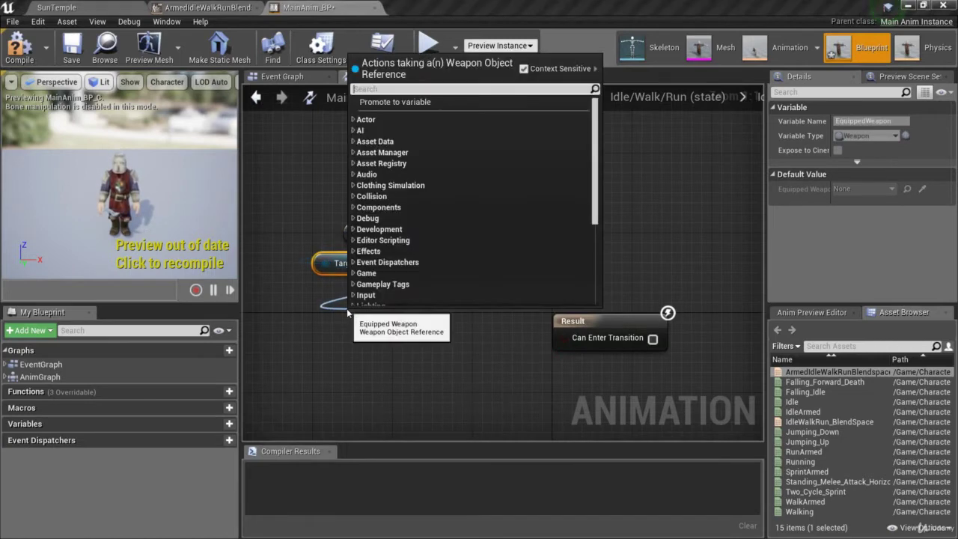
type("==")
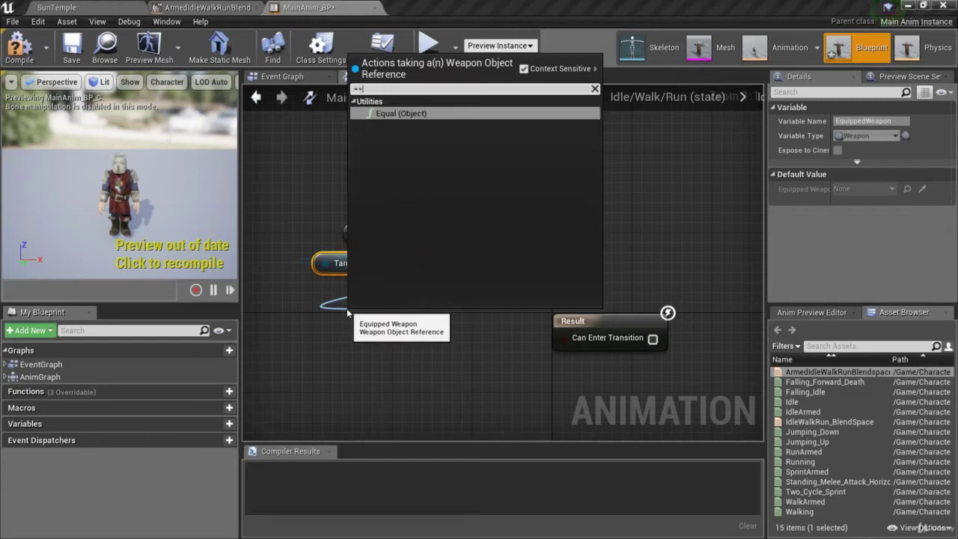
left_click(428, 113)
left_click_drag(443, 321, 410, 299)
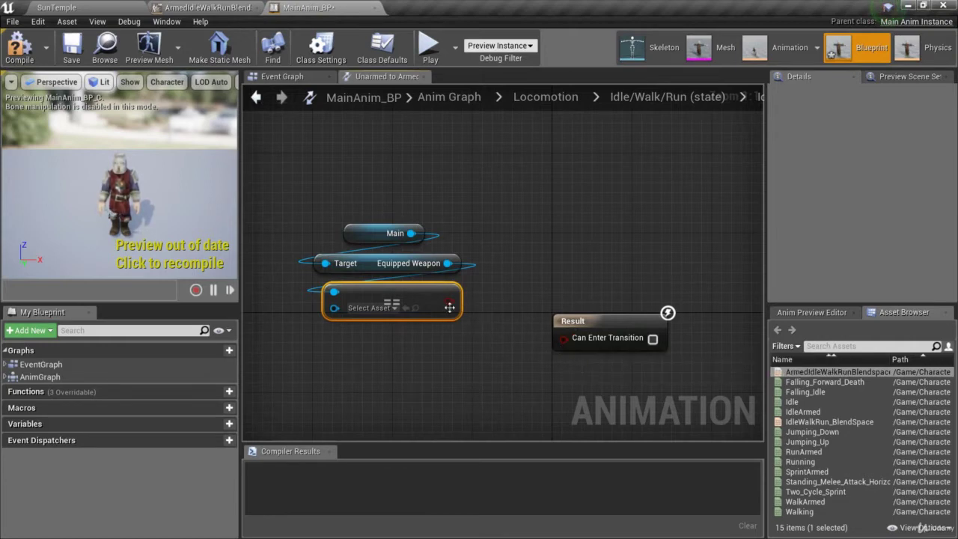
- Feed the Equal result through a NOT Boolean node and connect it to Can Enter Transition
left_click_drag(449, 302, 434, 388)
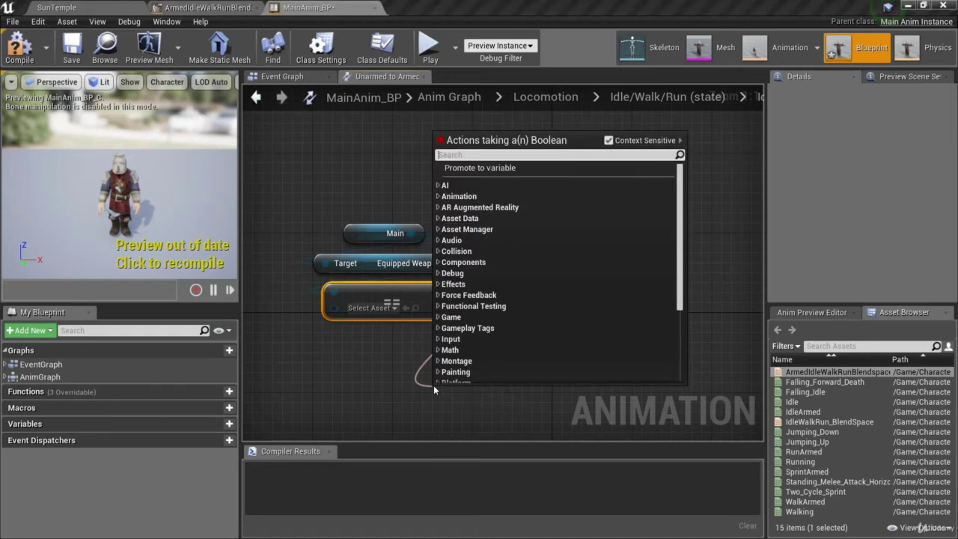
type("!")
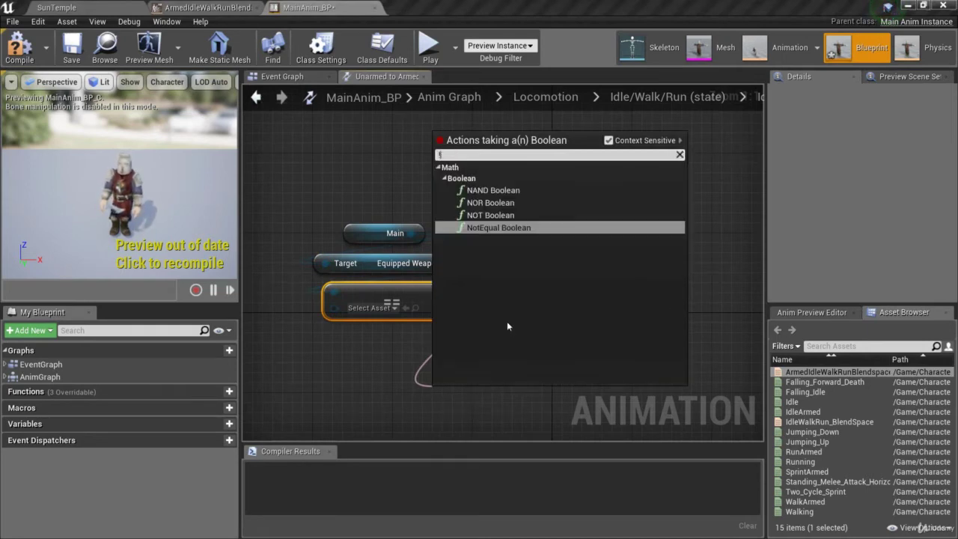
left_click(490, 215)
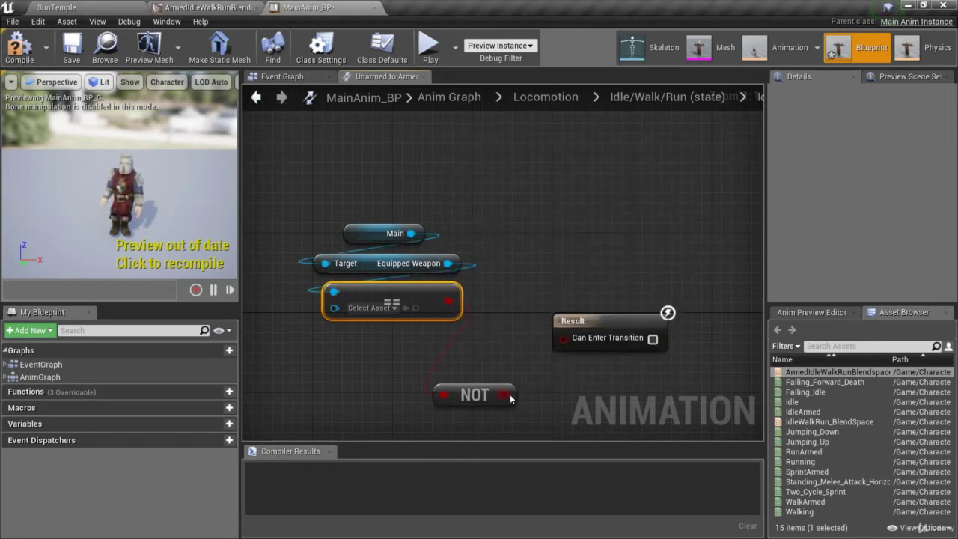
left_click_drag(509, 396, 562, 337)
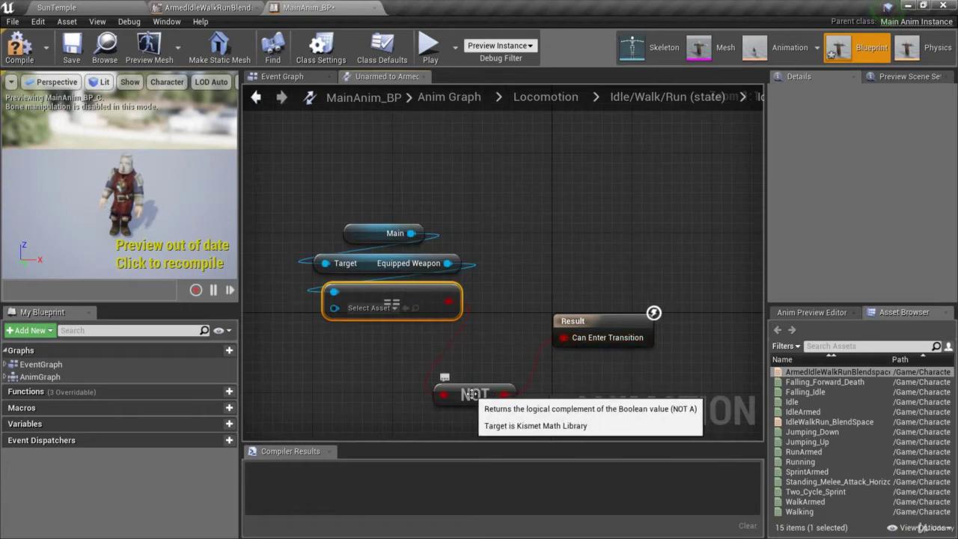
left_click_drag(495, 397, 504, 368)
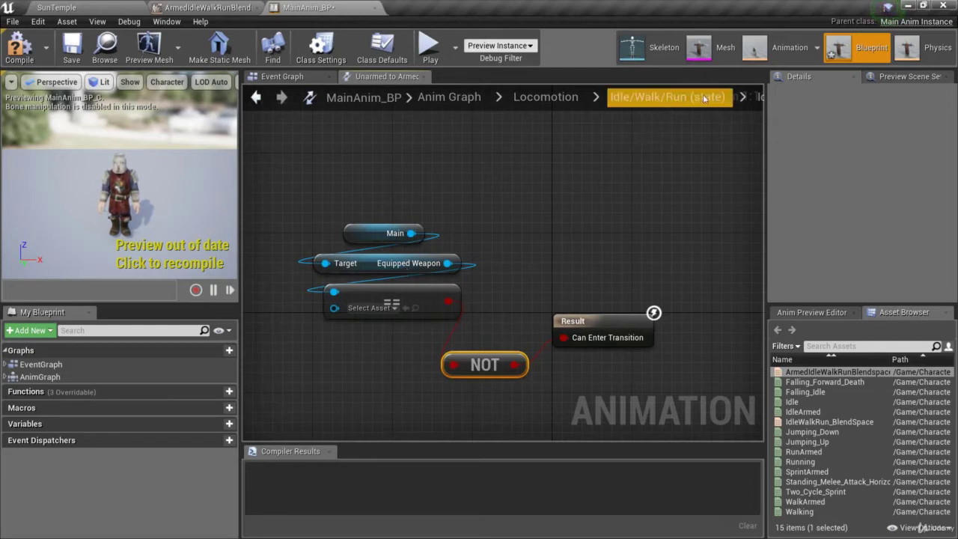
- Open the Armed to Unarmed transition rule in the IdleWalkRun state machine and add a Get Main variable node
left_click(663, 98)
right_click_drag(652, 247, 564, 231)
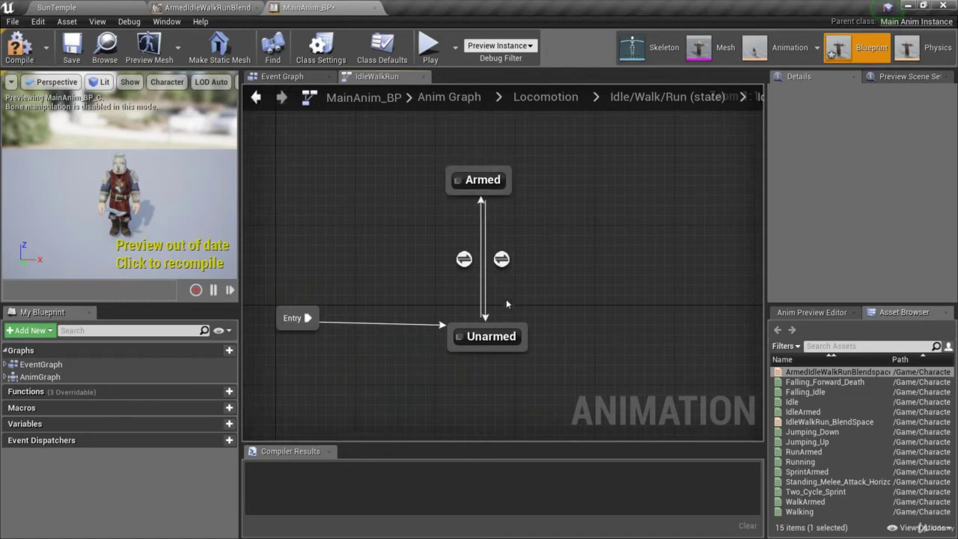
double_click(501, 260)
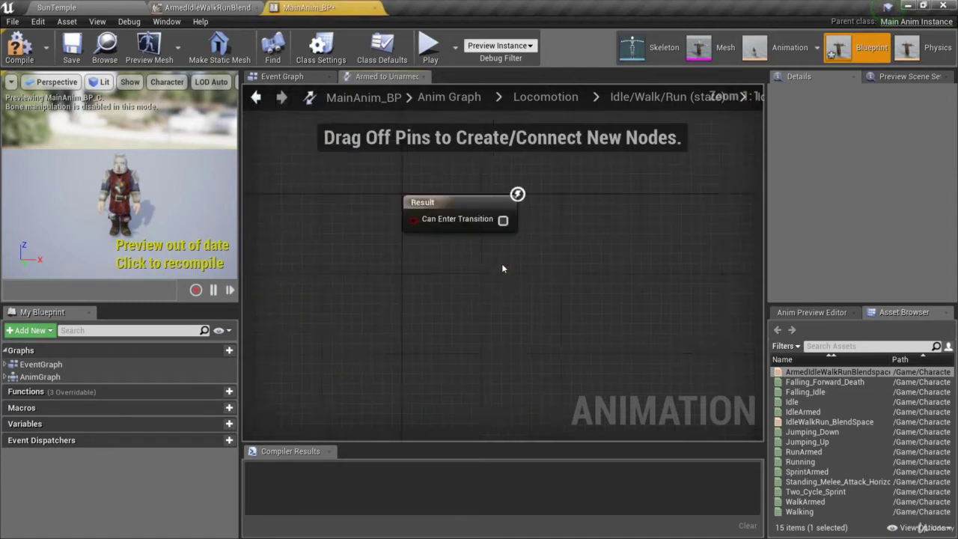
right_click(363, 242)
type("main")
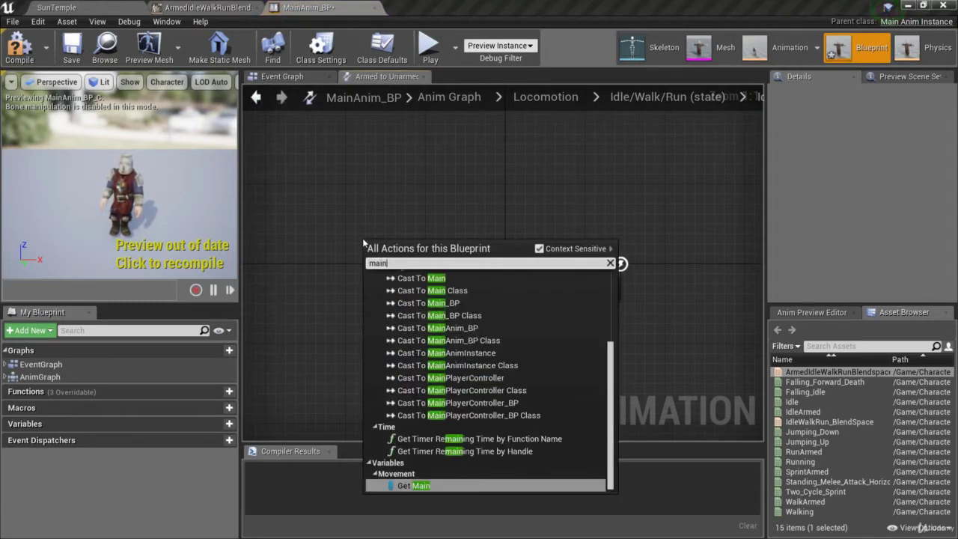
key("Return")
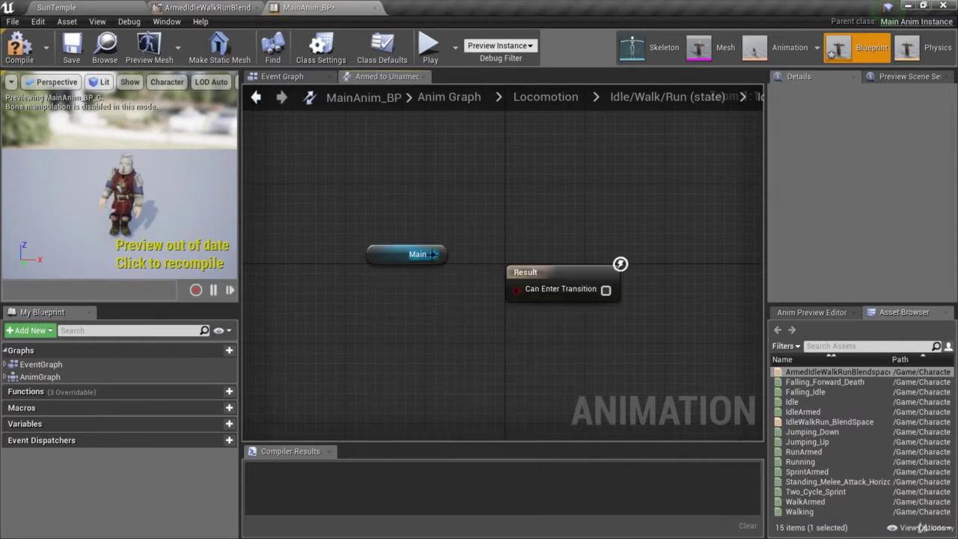
- Add a Get Equipped Weapon node from the Main reference, placed below the Main node
left_click_drag(432, 254, 362, 281)
type("equipped")
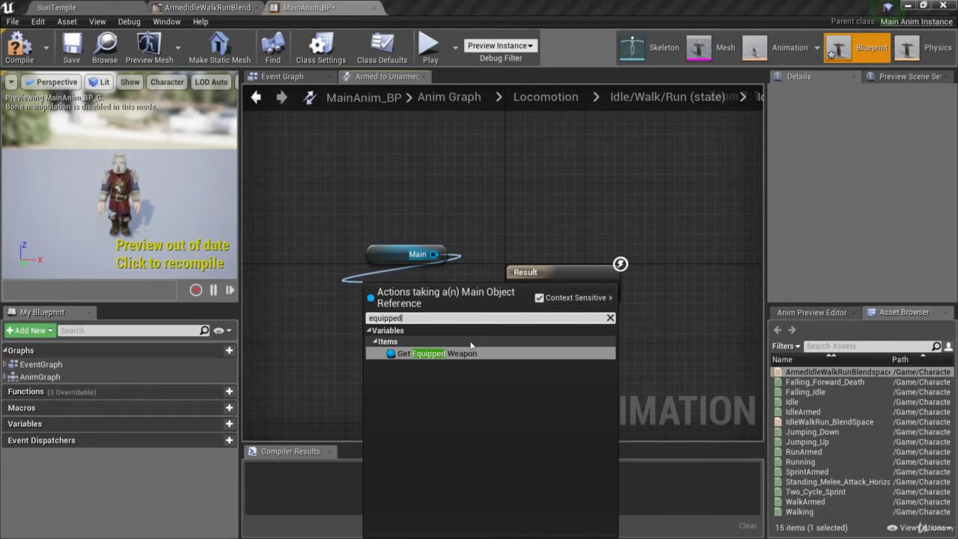
left_click(430, 353)
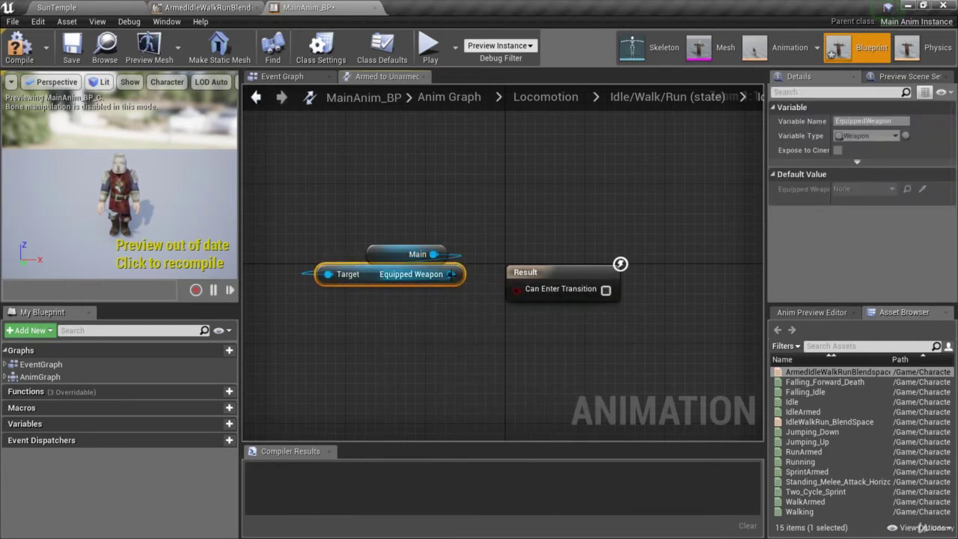
- Compare Equipped Weapon using an Equal (Object) node with no asset selected and connect its result directly to Can Enter Transition
left_click_drag(450, 274, 376, 324)
type("==")
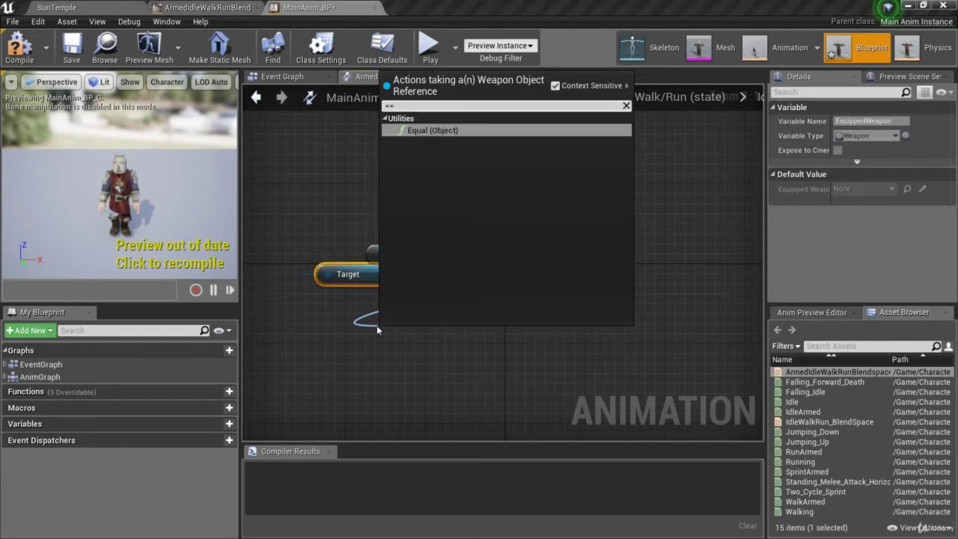
left_click(428, 131)
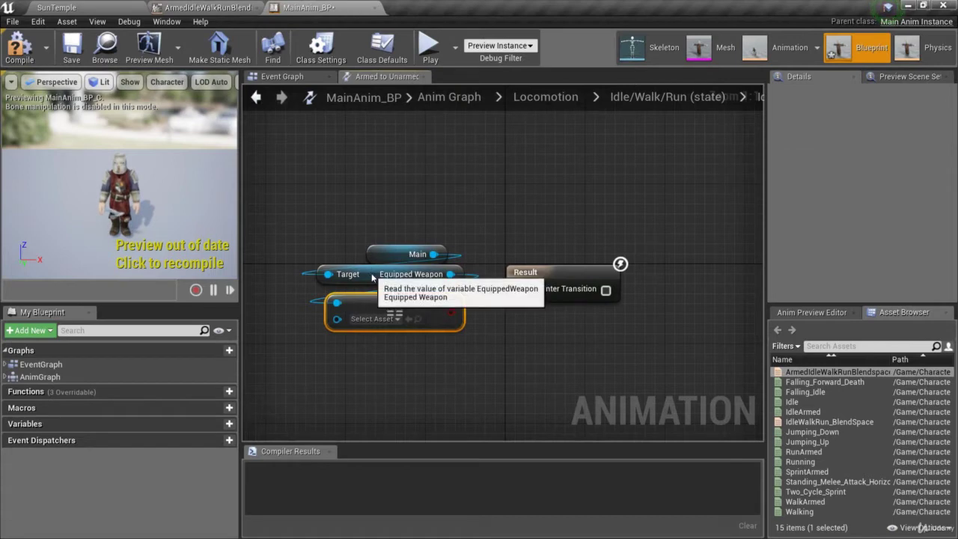
left_click_drag(380, 275, 380, 285)
left_click_drag(425, 311, 516, 288)
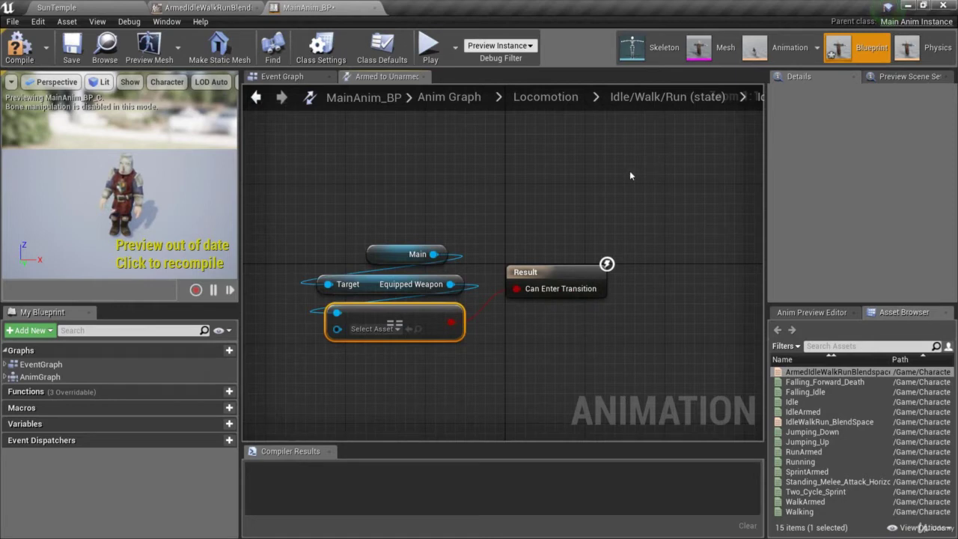
- Return to the IdleWalkRun state machine graph, then compile and save MainAnim_BP
left_click(666, 96)
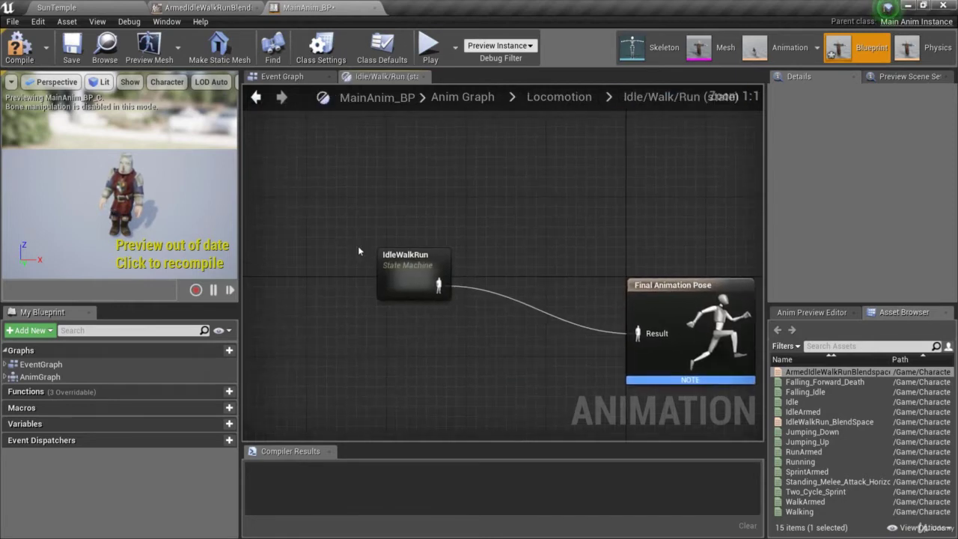
double_click(424, 254)
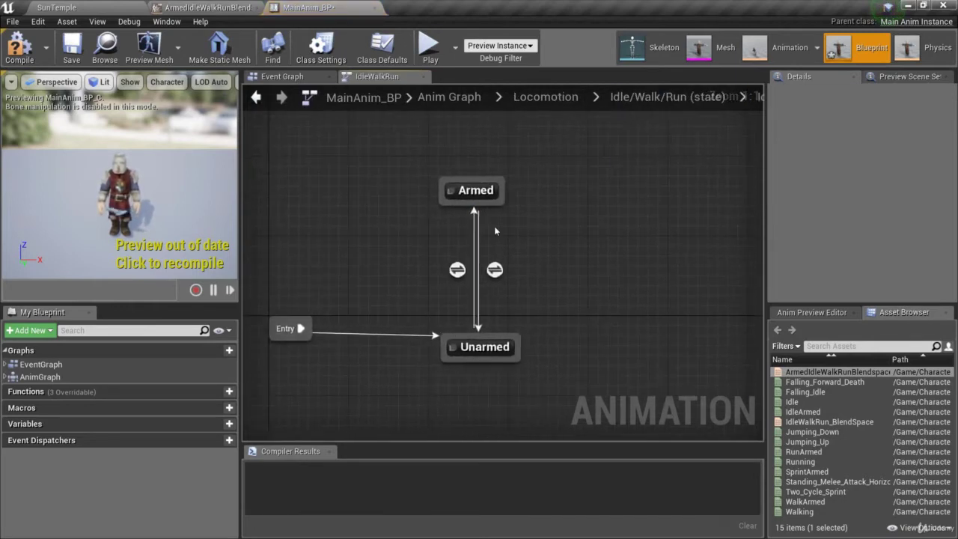
mouse_move(457, 271)
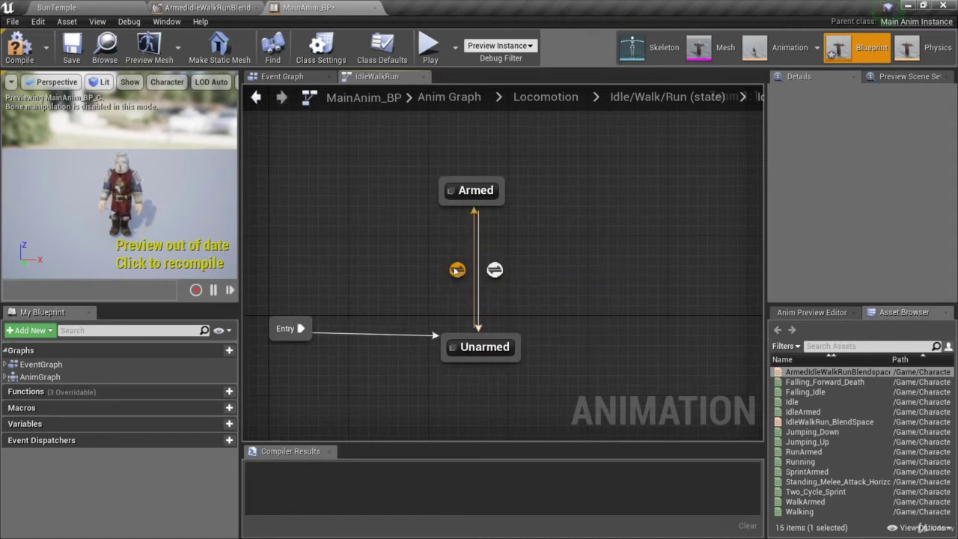
left_click(21, 50)
left_click(71, 50)
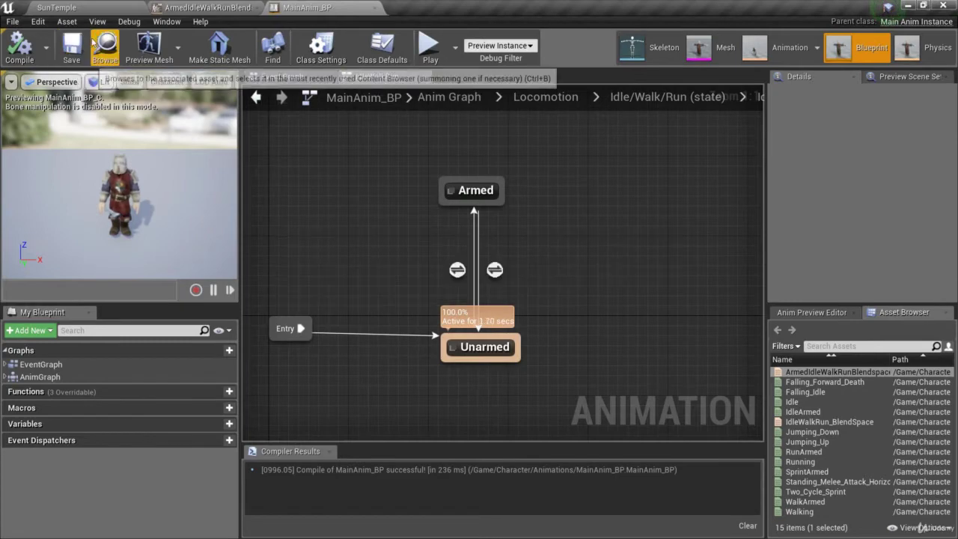
- Play-test the SunTemple level to check the character's unarmed and armed movement animations, and end the session
left_click(80, 6)
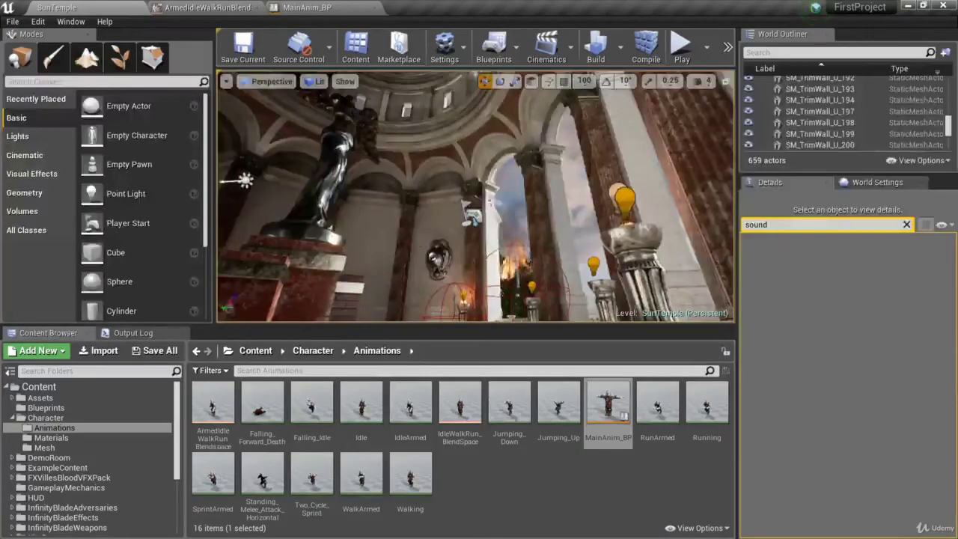
left_click(682, 46)
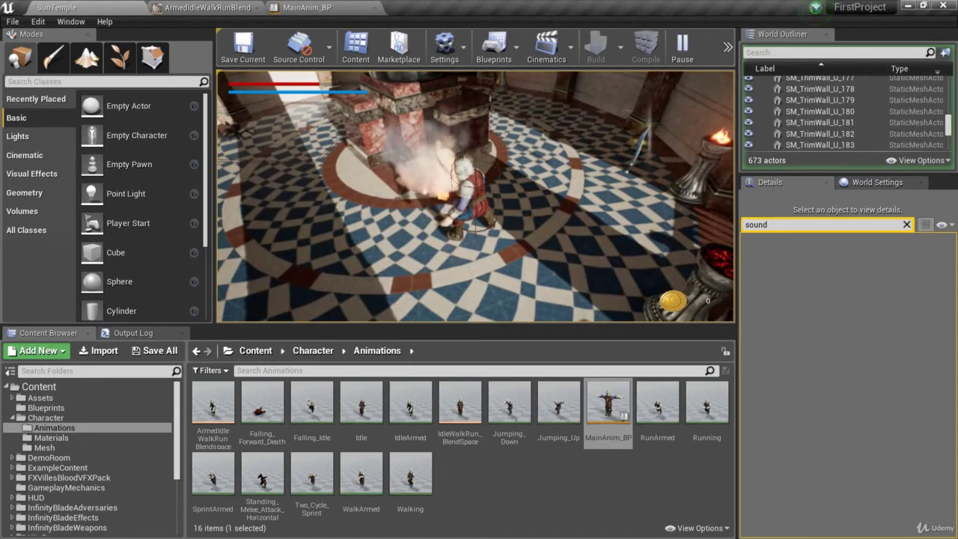
key("Escape")
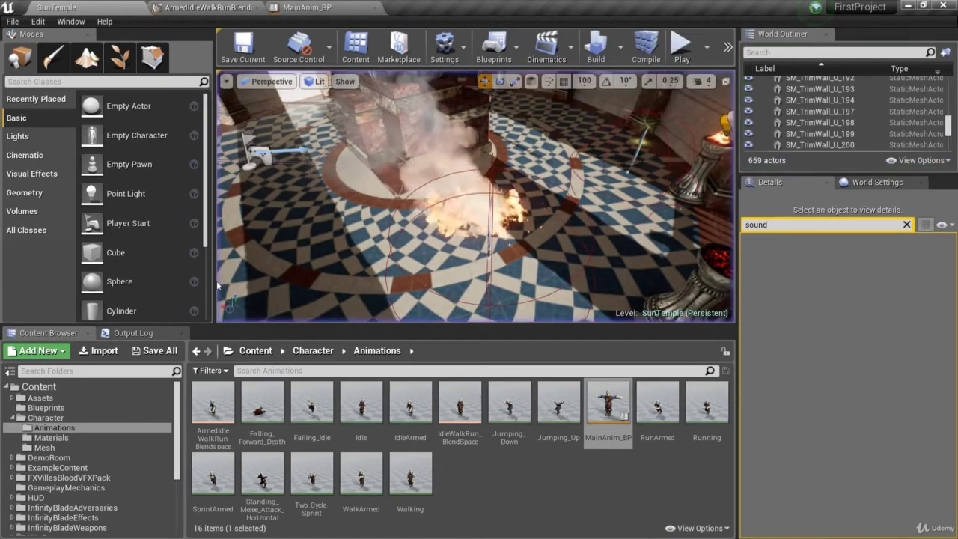
- Open the Sprinting state of MainAnim_BP's Locomotion state machine and add a new state machine node above Play Two_Cycle_Sprint
left_click(322, 9)
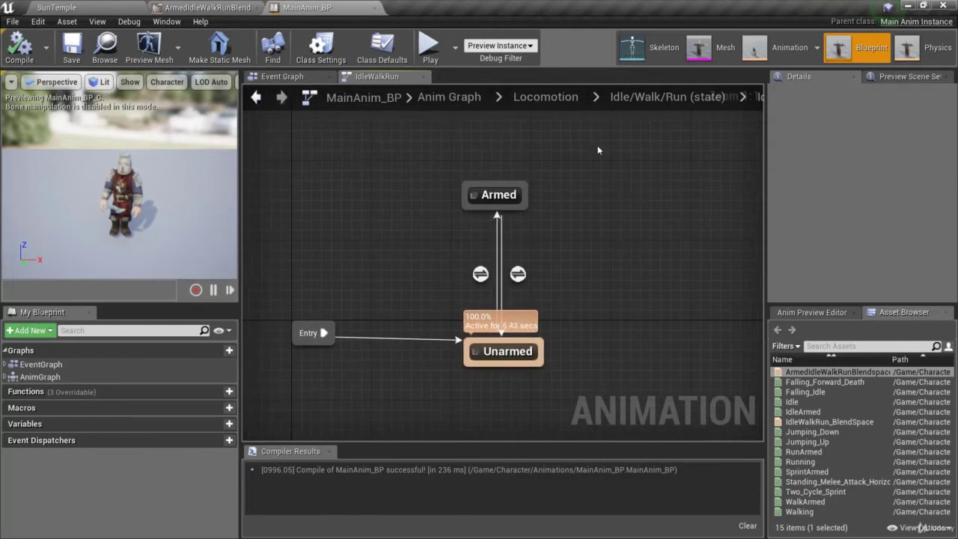
left_click(545, 96)
right_click_drag(580, 226, 594, 362)
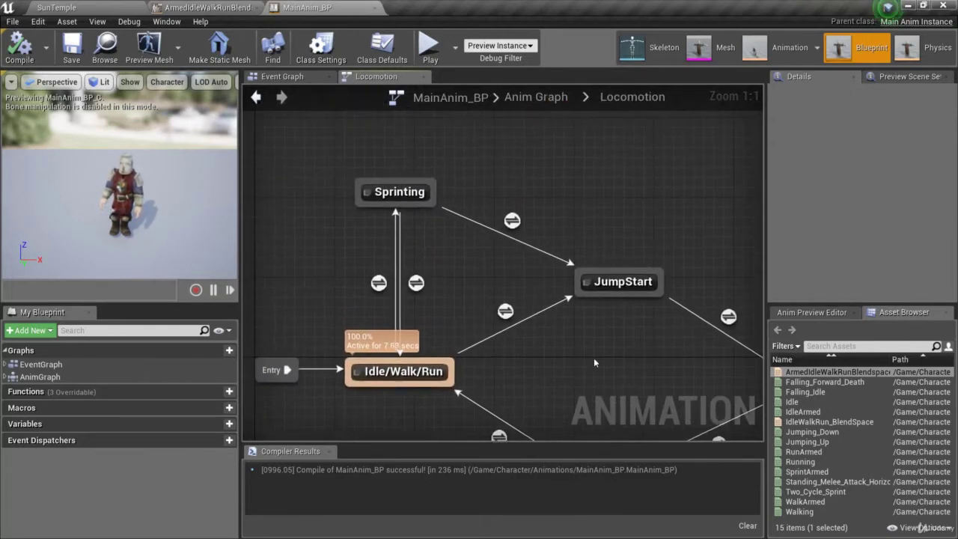
double_click(401, 191)
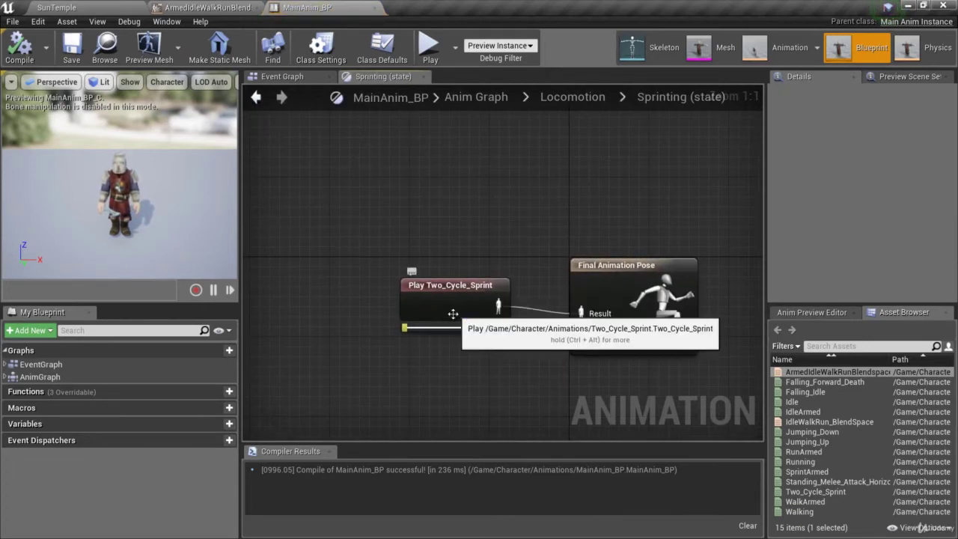
right_click(393, 207)
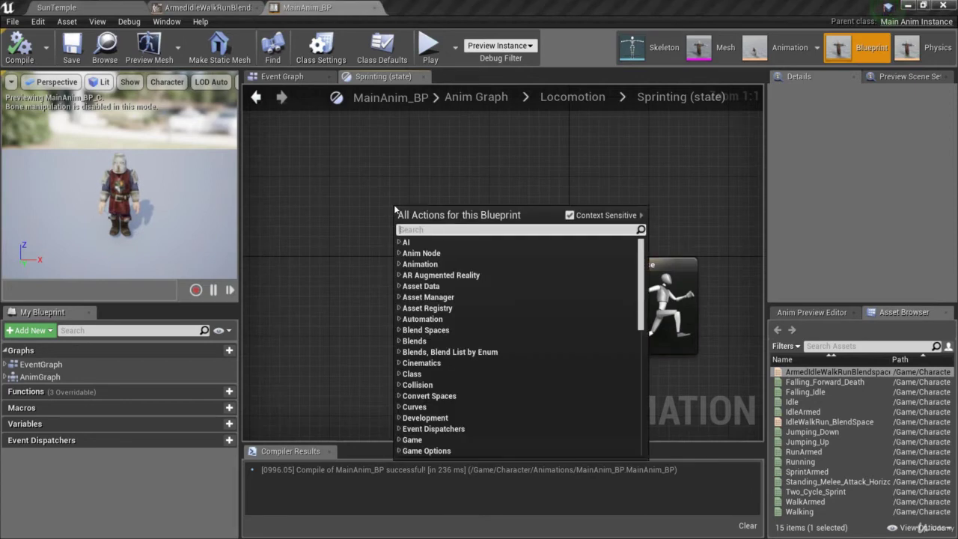
type("state machi")
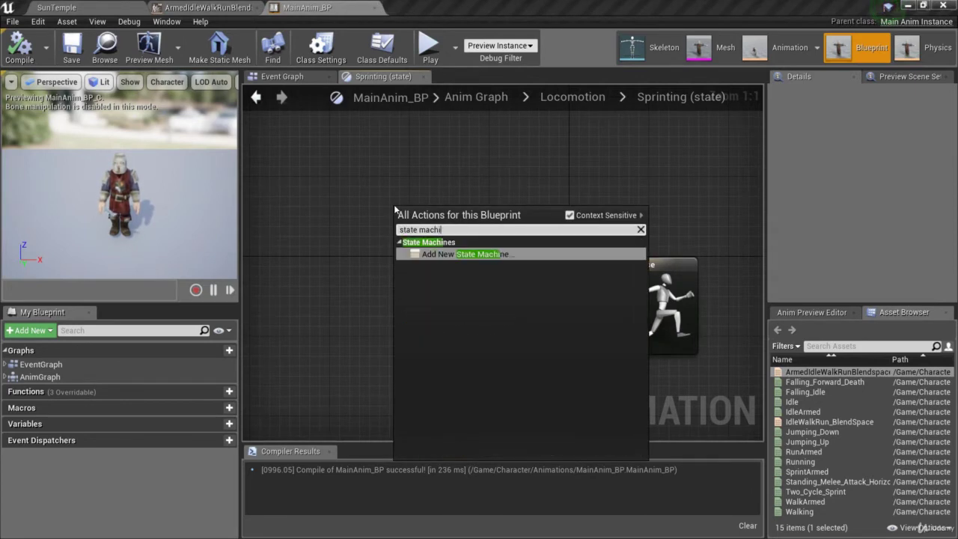
type("ne")
left_click(512, 254)
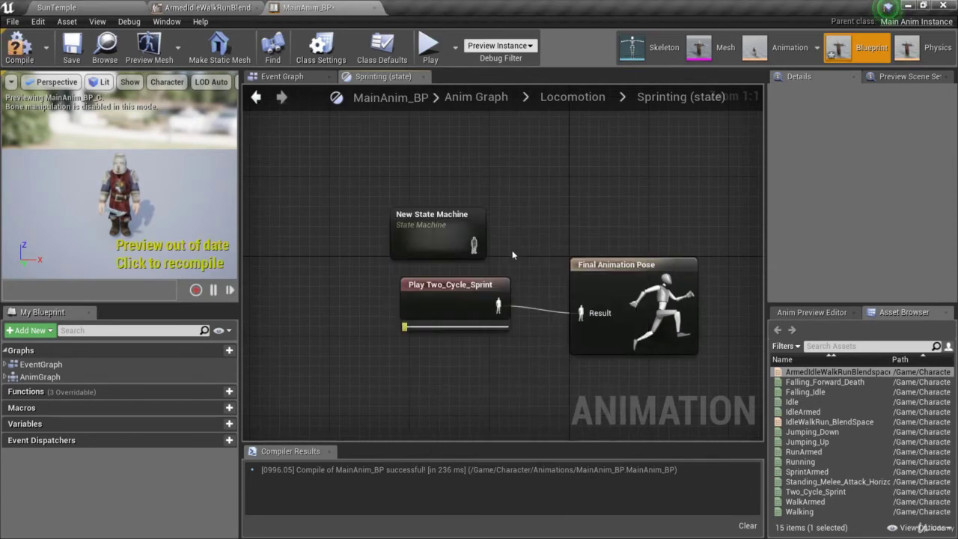
- Connect the new state machine to the Final Animation Pose result and delete the Play Two_Cycle_Sprint node
left_click(437, 224)
right_click_drag(449, 247, 416, 287)
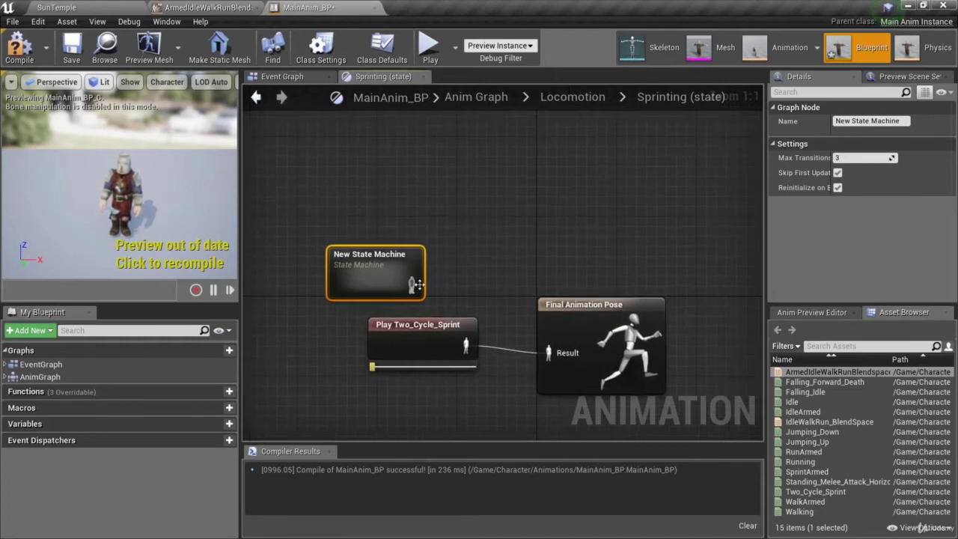
left_click_drag(411, 284, 550, 352)
left_click(424, 323)
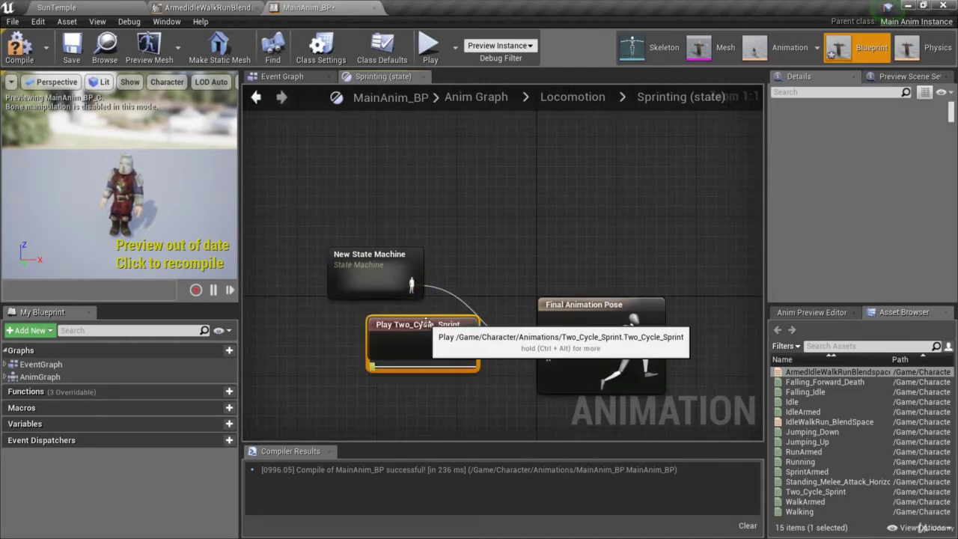
key("Delete")
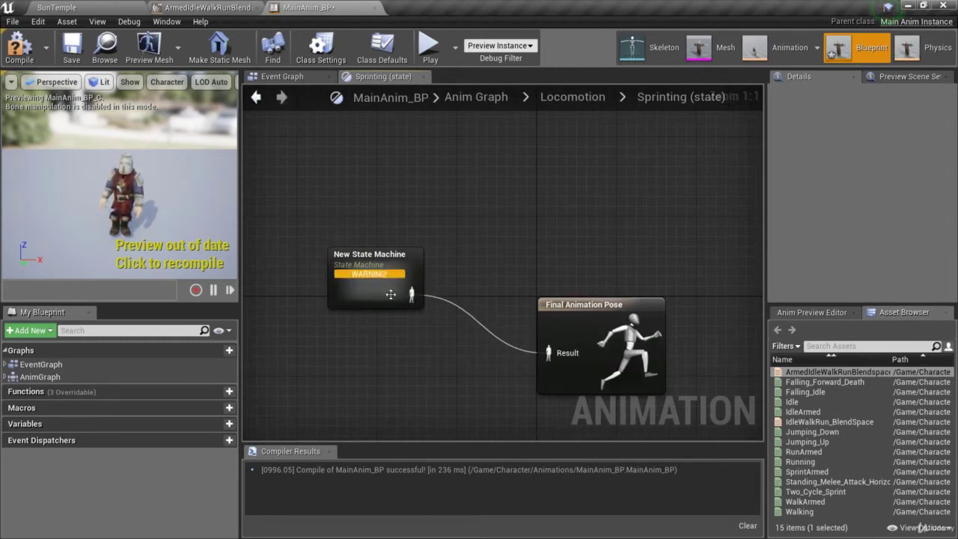
- Rename the new state machine in the Sprinting state as RunSprint
left_click(355, 256)
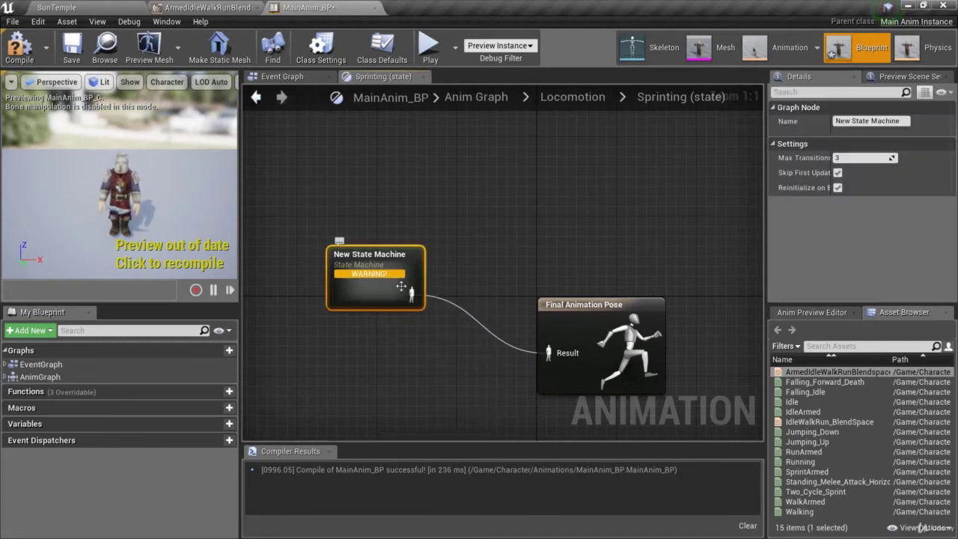
key("F2")
type("Sprint")
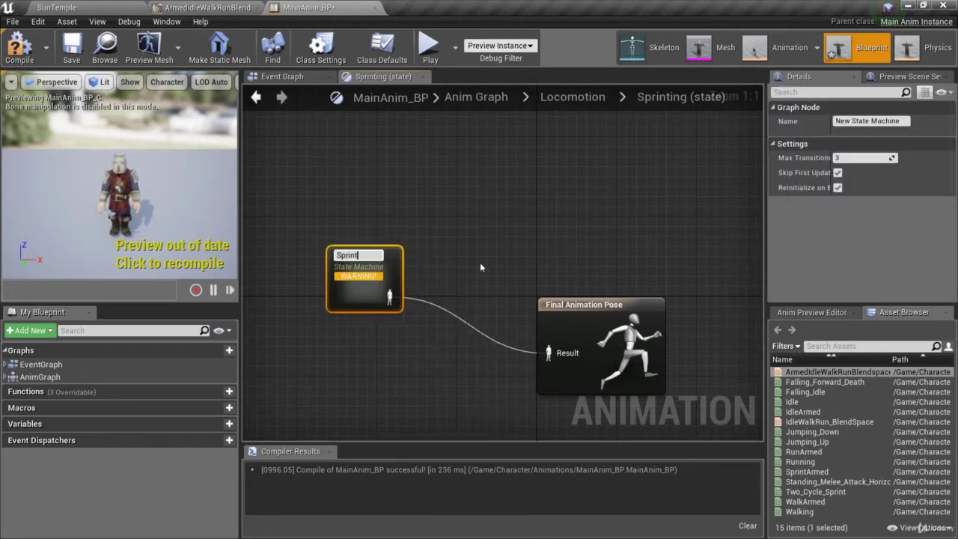
key("BackSpace")
key("BackSpace")
key("BackSpace")
key("BackSpace")
key("BackSpace")
key("BackSpace")
type("RunSprint")
key("Return")
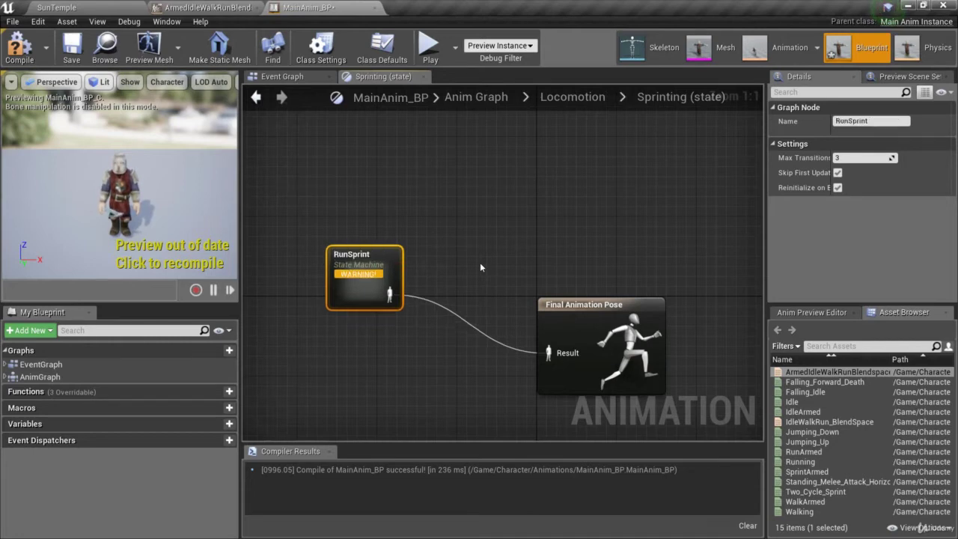
- Open the RunSprint state machine and add a state named Running connected from Entry
double_click(378, 297)
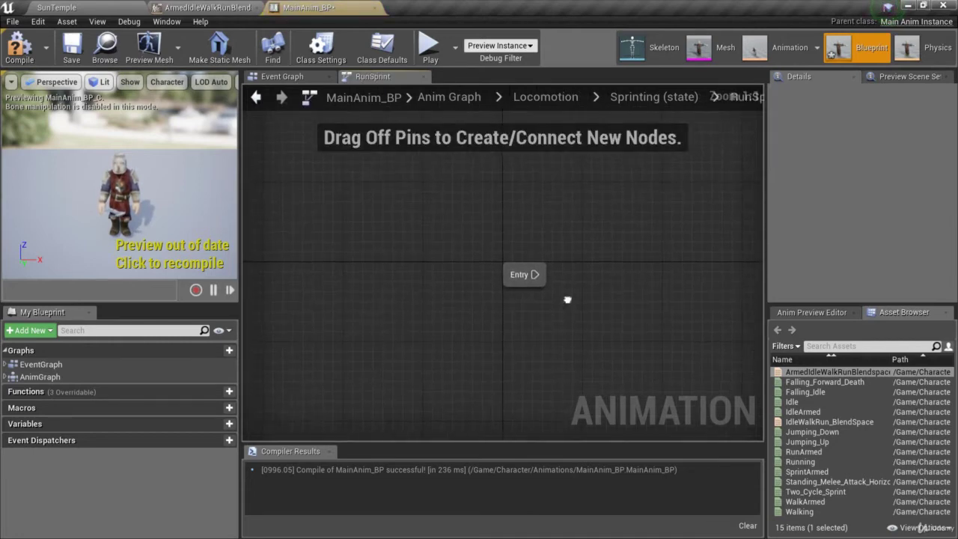
right_click_drag(567, 299, 366, 324)
left_click_drag(333, 299, 430, 305)
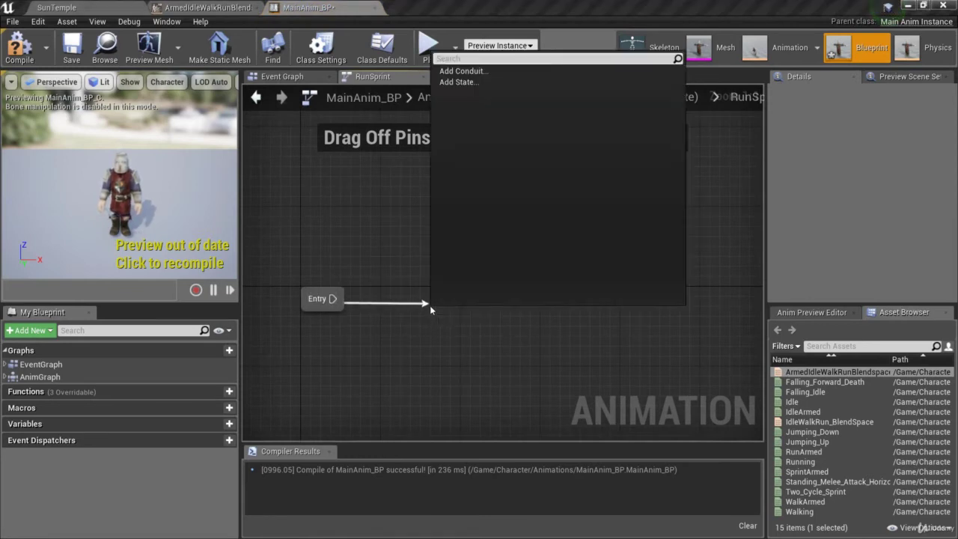
left_click(494, 82)
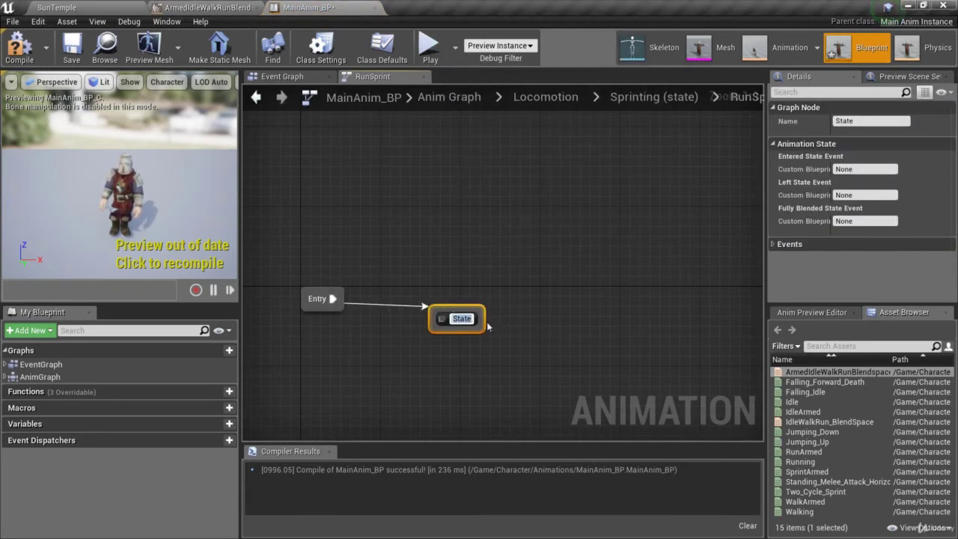
type("Running")
key("Return")
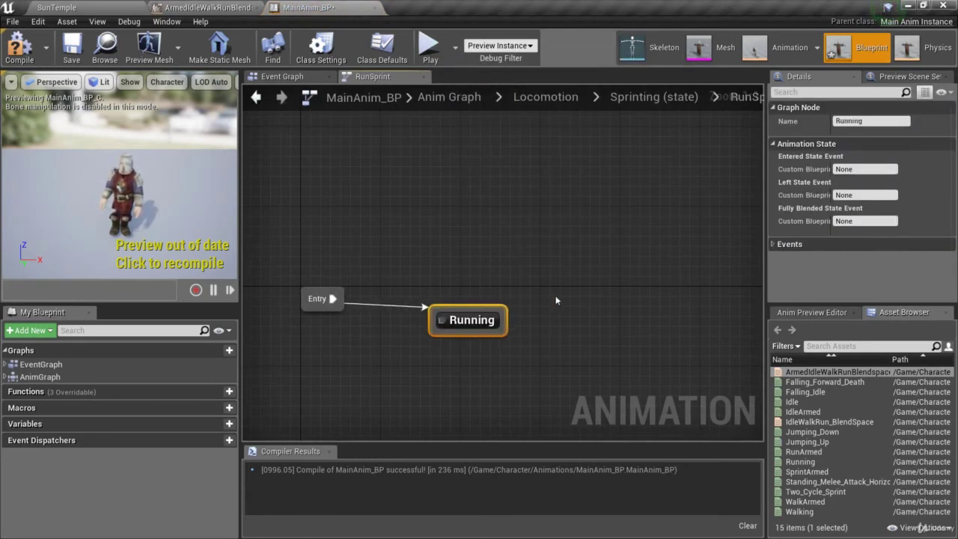
- Add a state named Sprinting above Running, linked by a transition from Running
left_click_drag(470, 302, 468, 201)
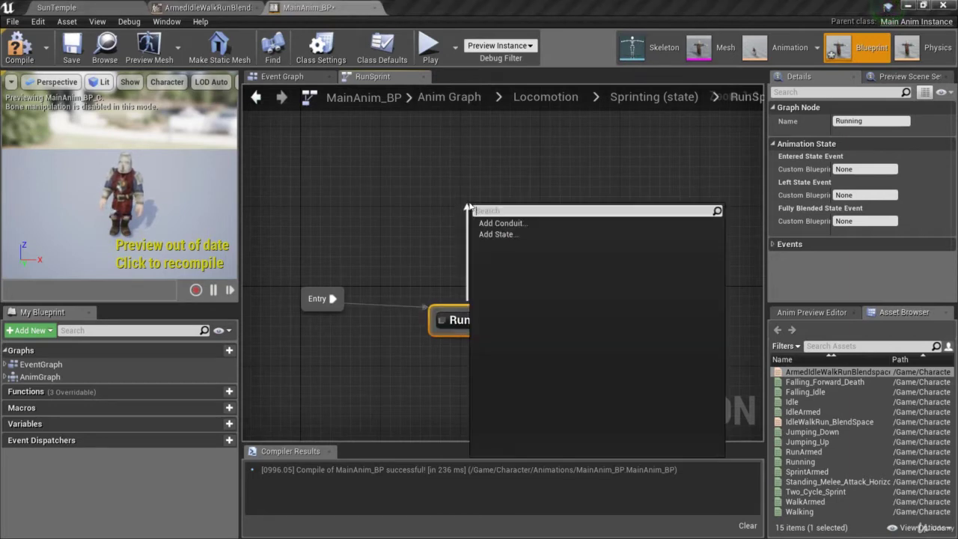
left_click(510, 233)
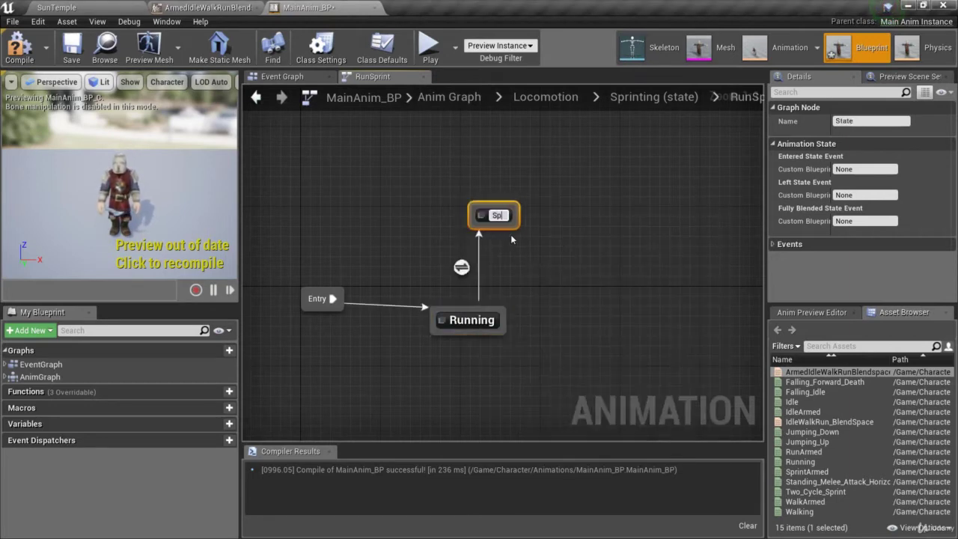
type("Sprinting")
key("Return")
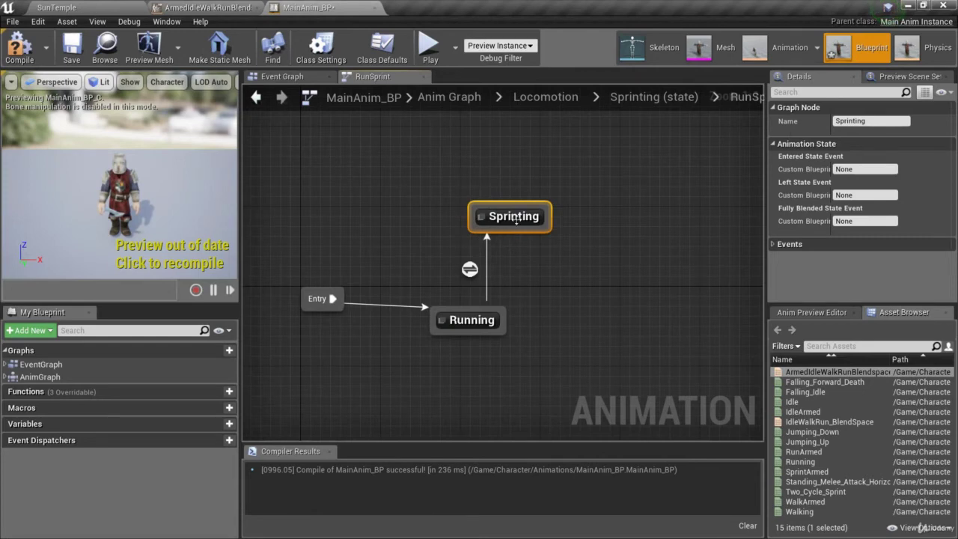
- Add the Running animation to the Running state, connect it to the Final Animation Pose result and return to RunSprint
double_click(486, 321)
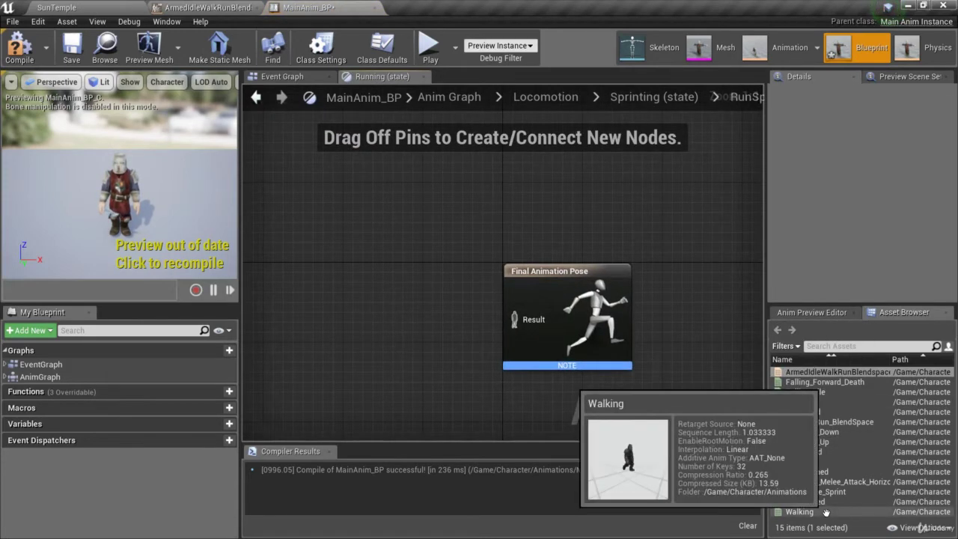
left_click(804, 462)
left_click_drag(804, 462, 332, 309)
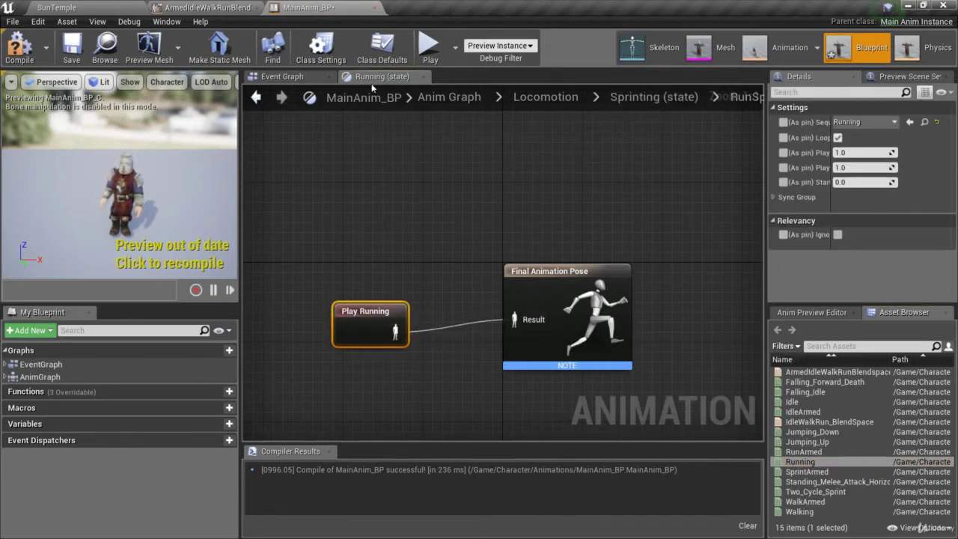
left_click(740, 96)
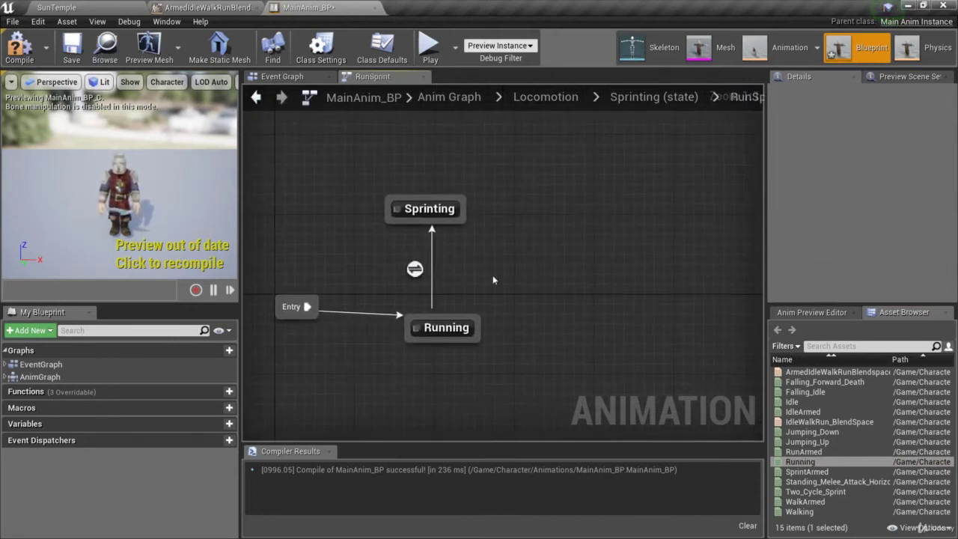
- Align the Sprinting state above Running and, inside Sprinting, connect the SprintArmed animation to the Final Animation Pose result
left_click_drag(428, 212, 442, 210)
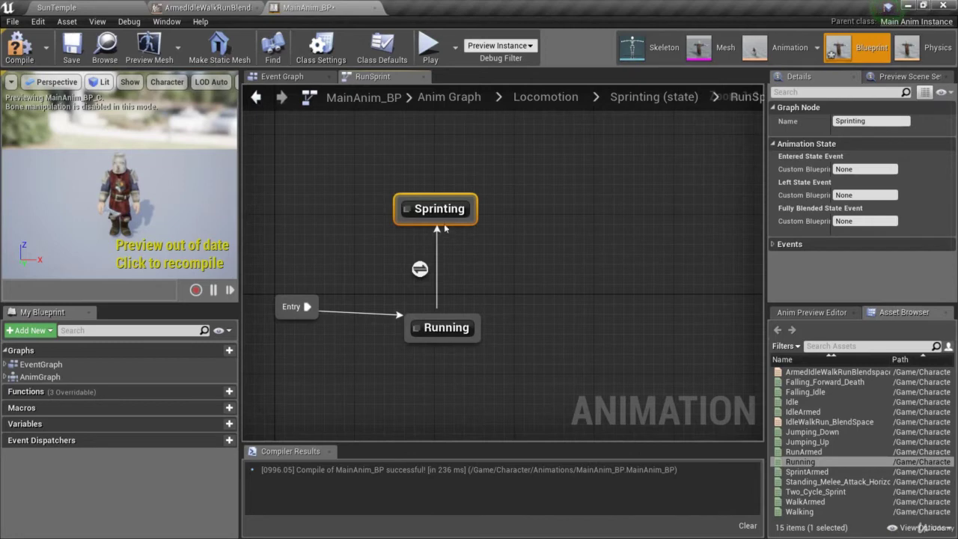
double_click(441, 213)
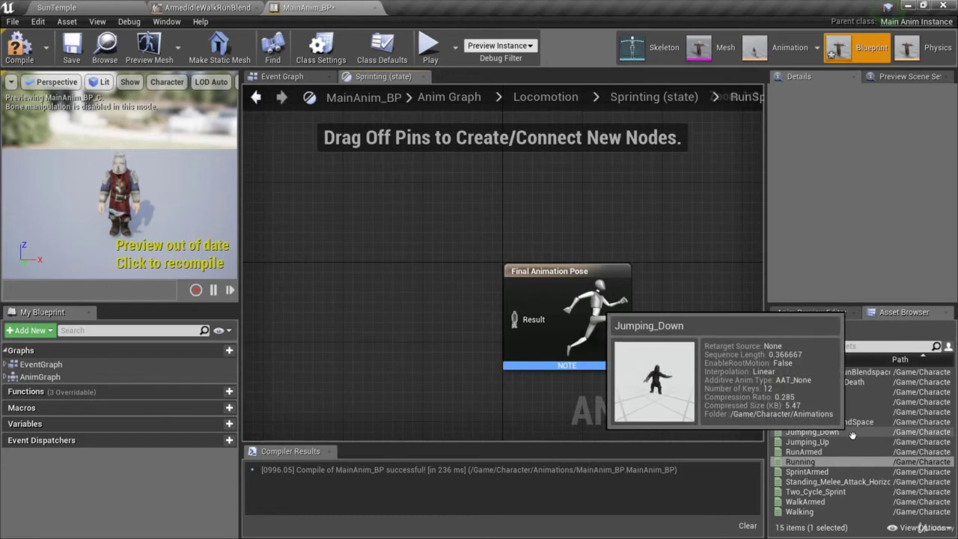
left_click_drag(807, 471, 352, 284)
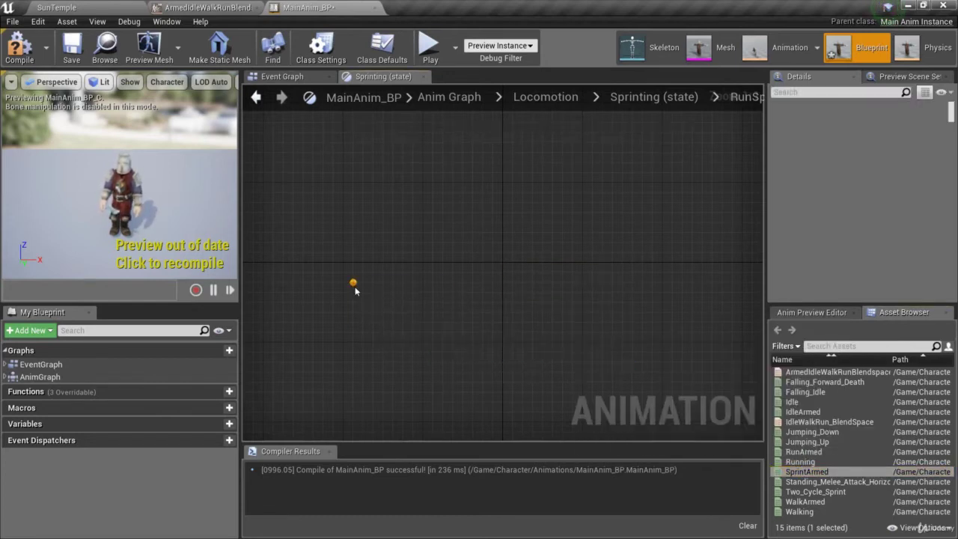
left_click_drag(431, 310, 521, 322)
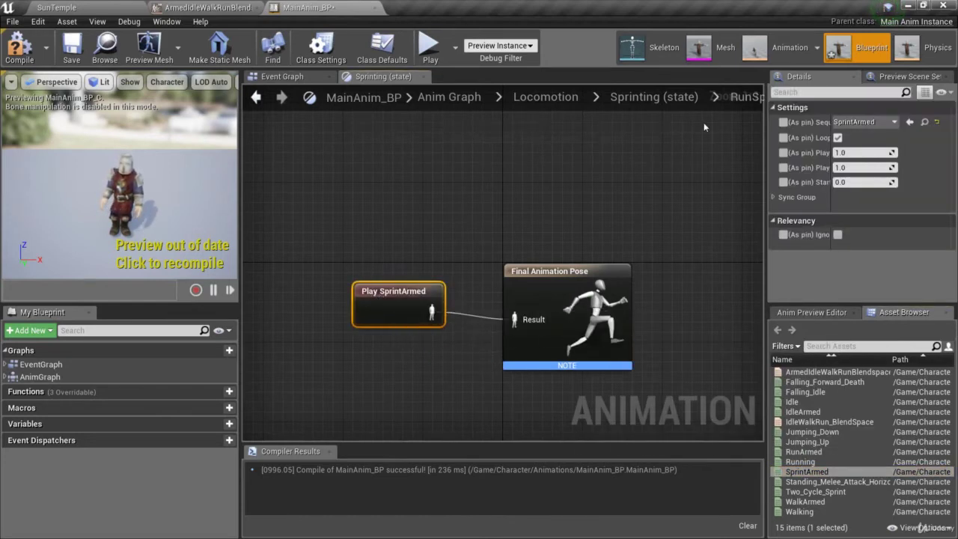
left_click(747, 102)
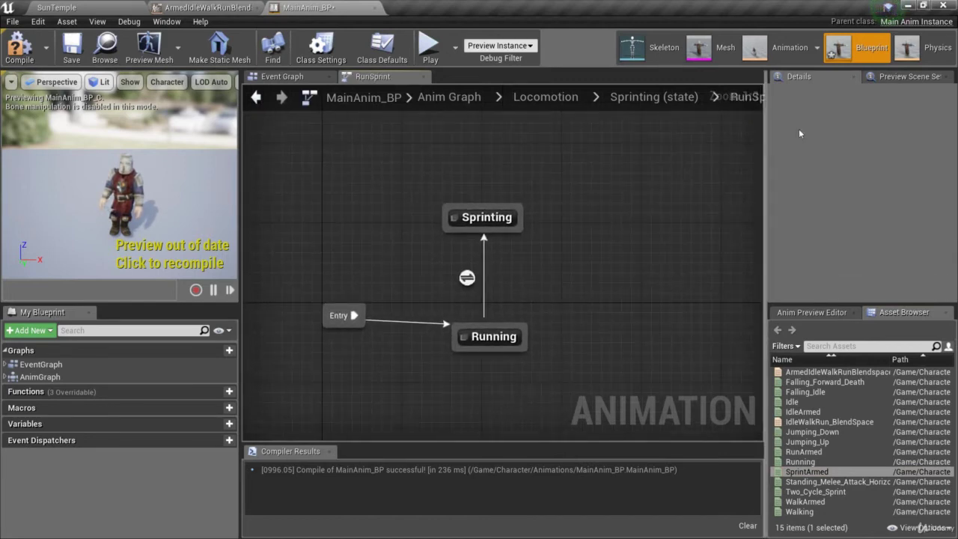
- Rename the RunSprint state machine inside Locomotion's Sprinting state as Sprint
left_click(653, 96)
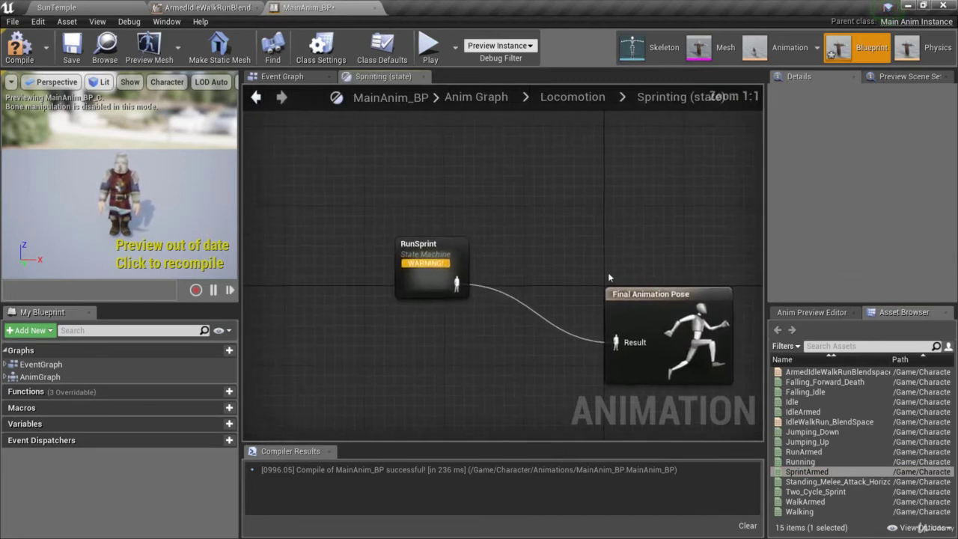
left_click(416, 247)
left_click(416, 247)
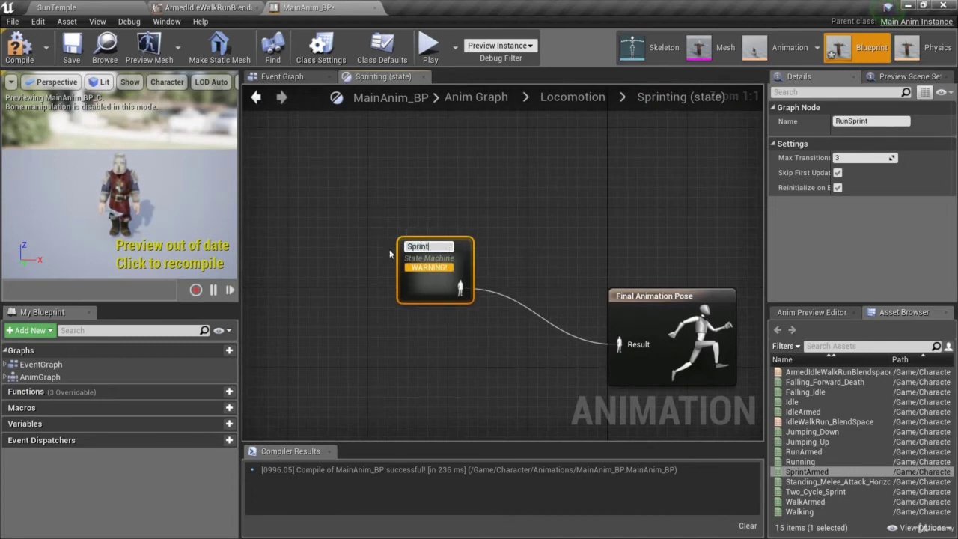
key("Return")
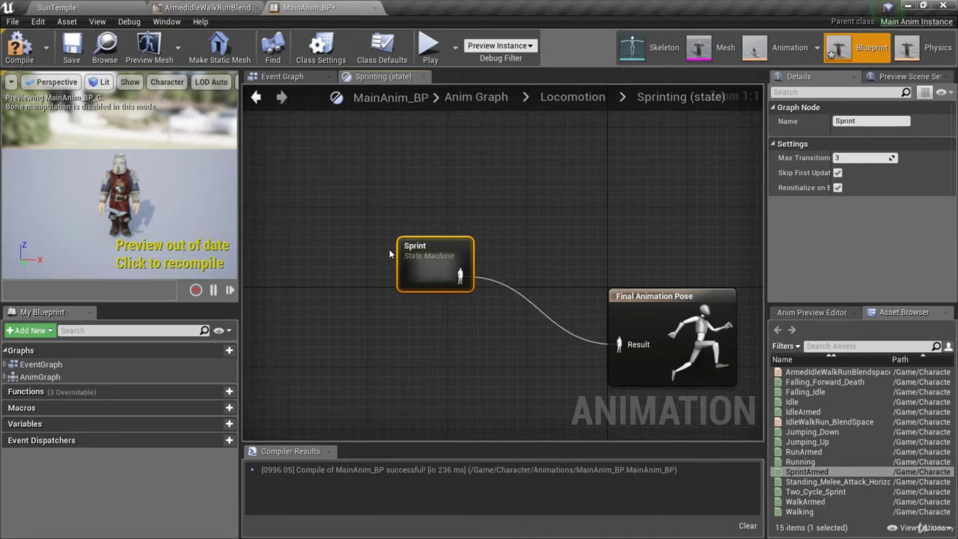
- In the Sprint state machine, rename the Running state as Unarmed and the Sprinting state as Armed
double_click(419, 265)
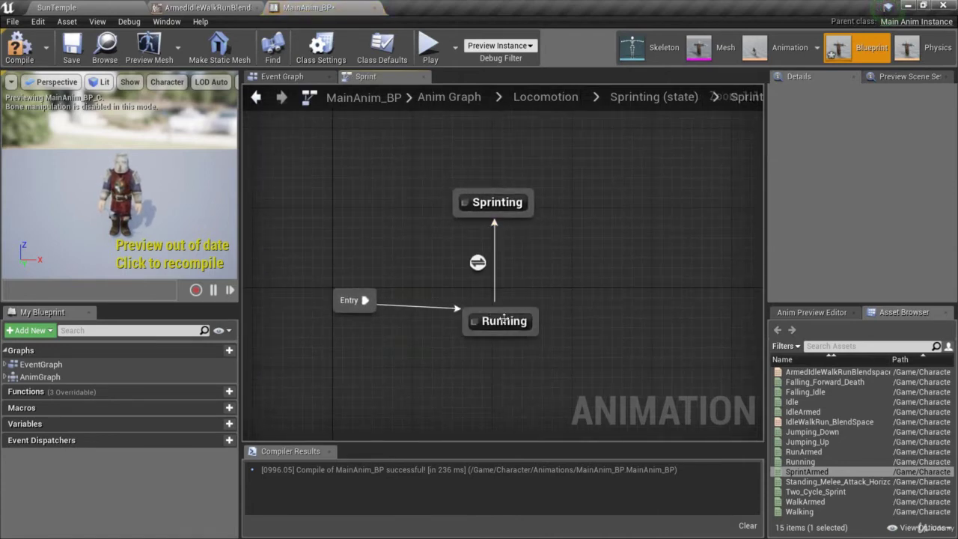
left_click(504, 320)
left_click(504, 321)
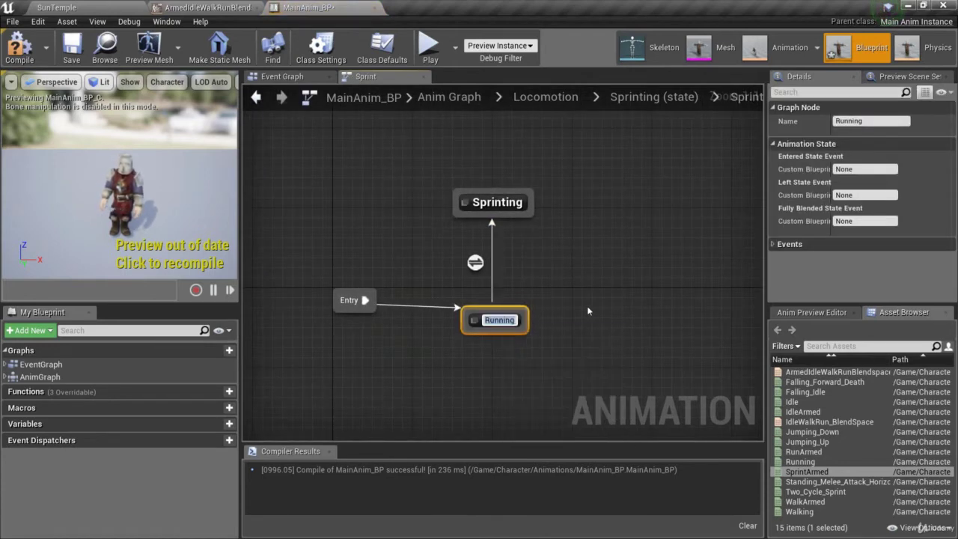
type("Unarmed")
key("Return")
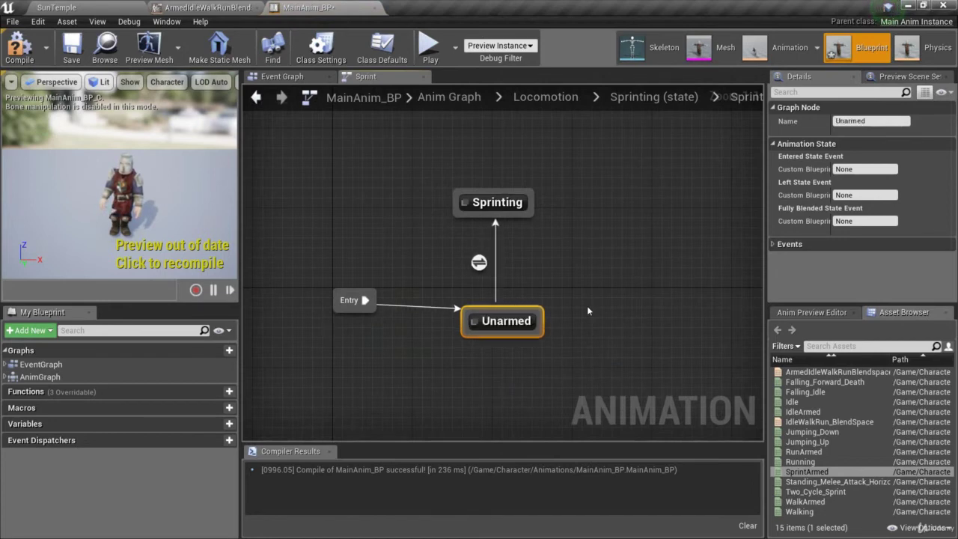
left_click(495, 202)
left_click(491, 201)
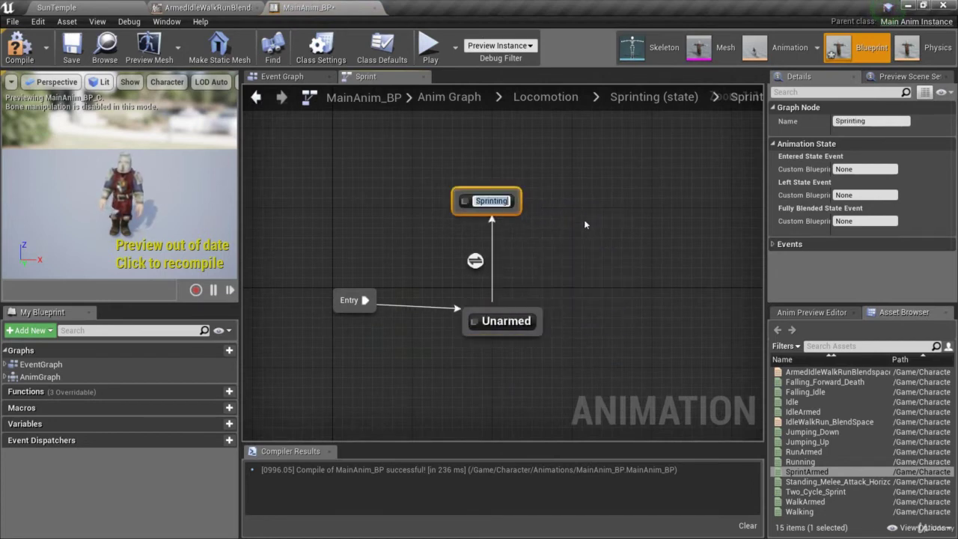
type("Armed")
key("Return")
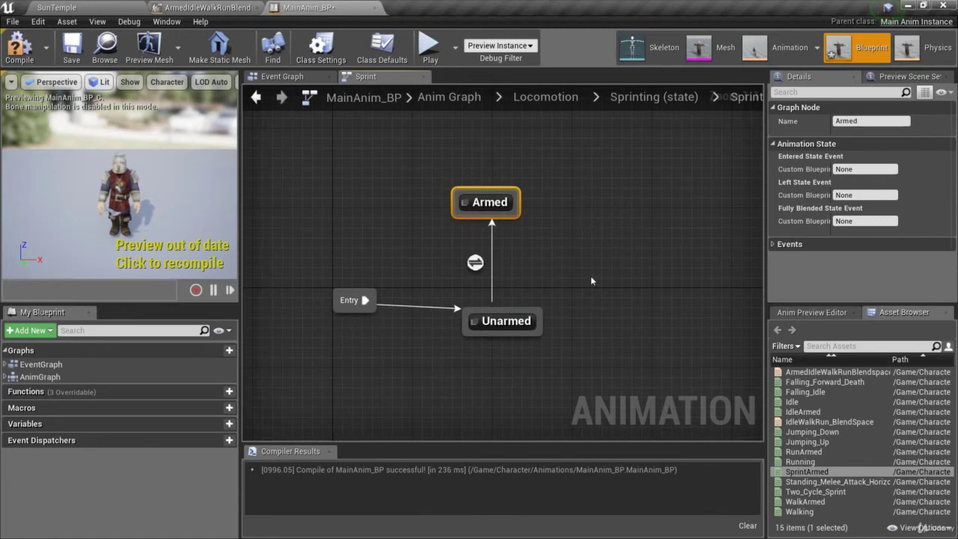
- Check the animations in both states and, in Unarmed, replace Play Running with Two_Cycle_Sprint wired to the Final Animation Pose
double_click(505, 320)
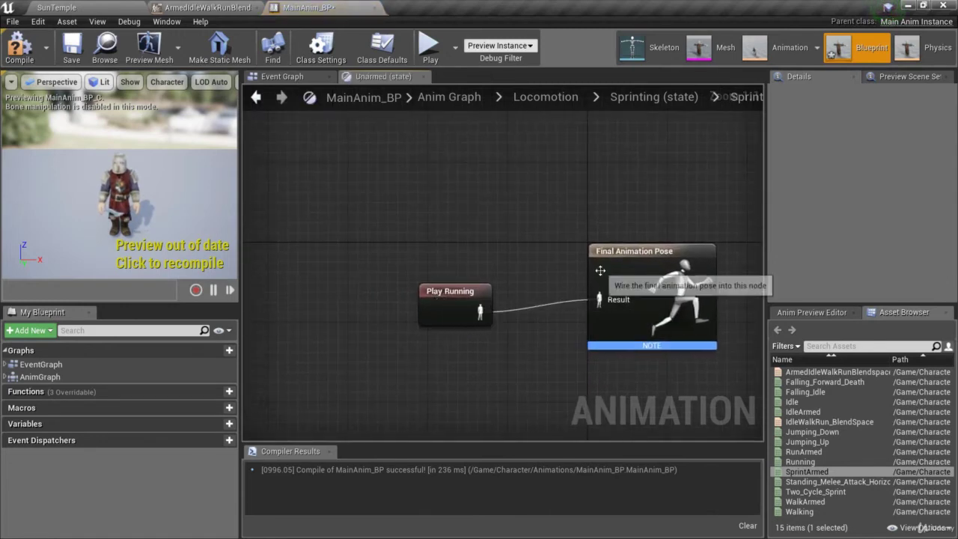
left_click(741, 97)
double_click(589, 216)
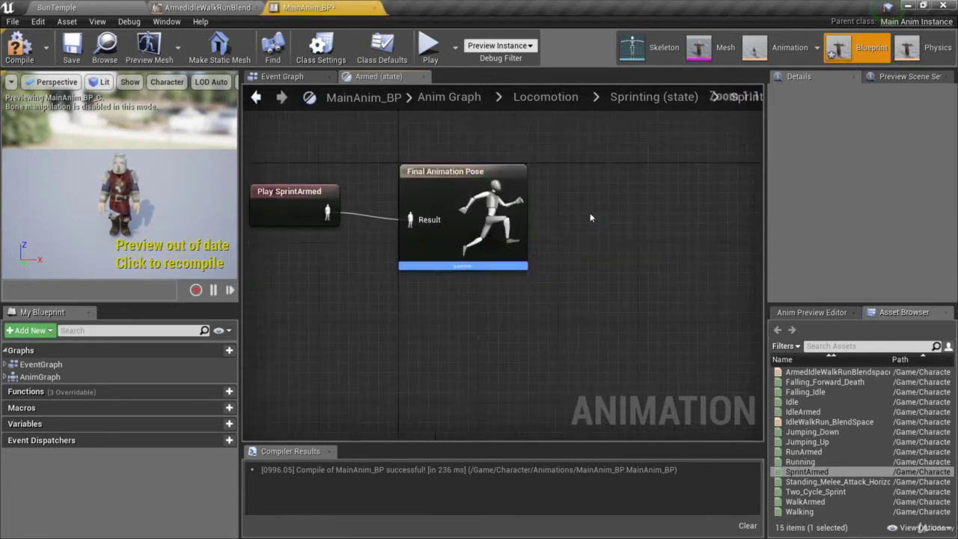
left_click(462, 285)
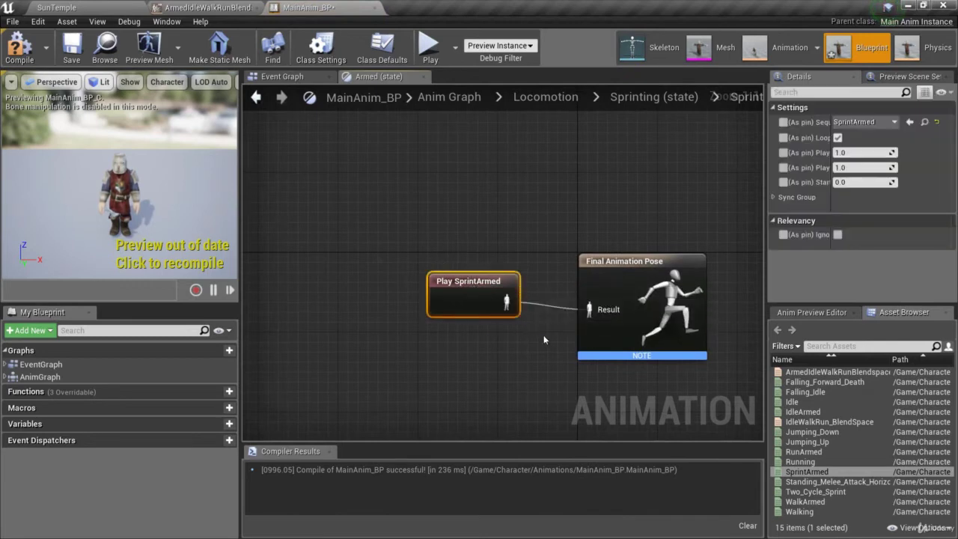
left_click(741, 96)
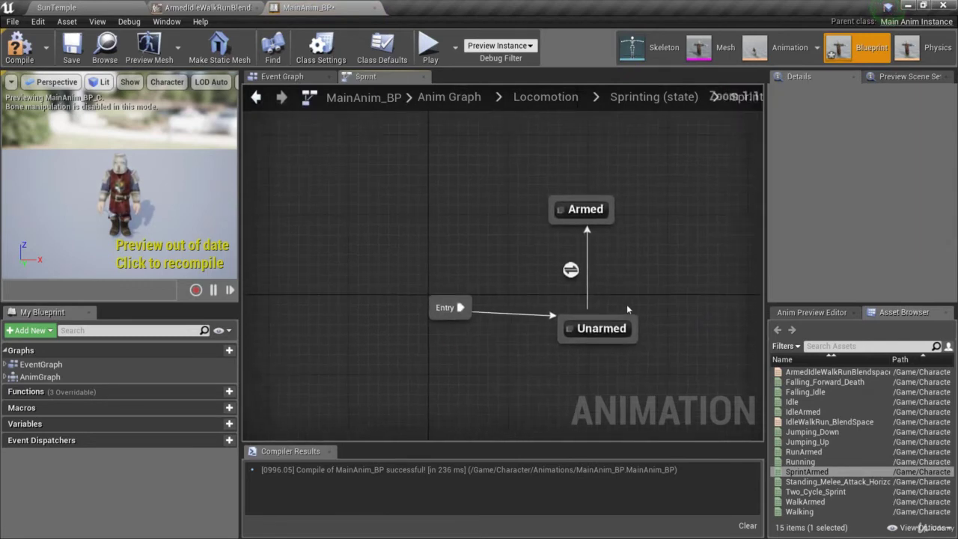
double_click(603, 329)
left_click(450, 298)
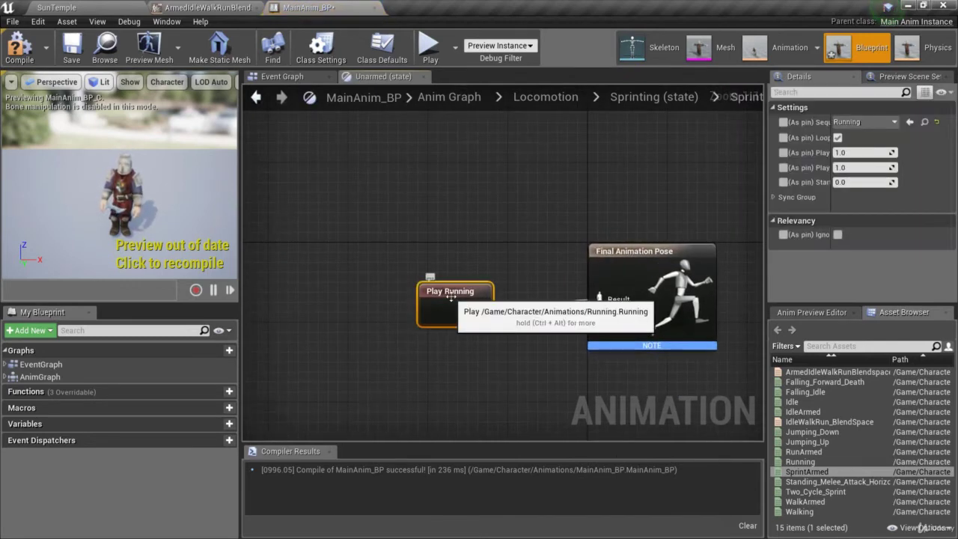
key("Delete")
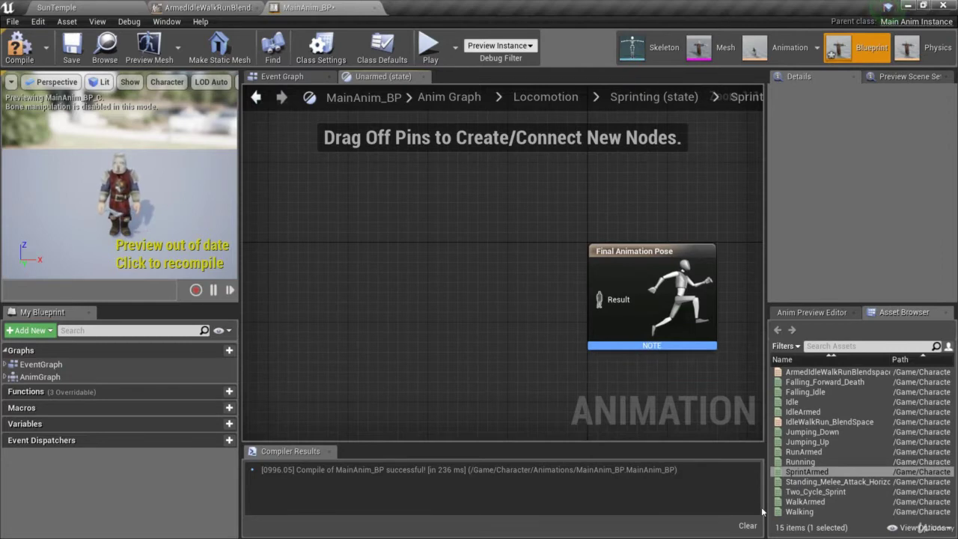
left_click_drag(815, 491, 346, 297)
left_click_drag(436, 318, 598, 299)
left_click(735, 97)
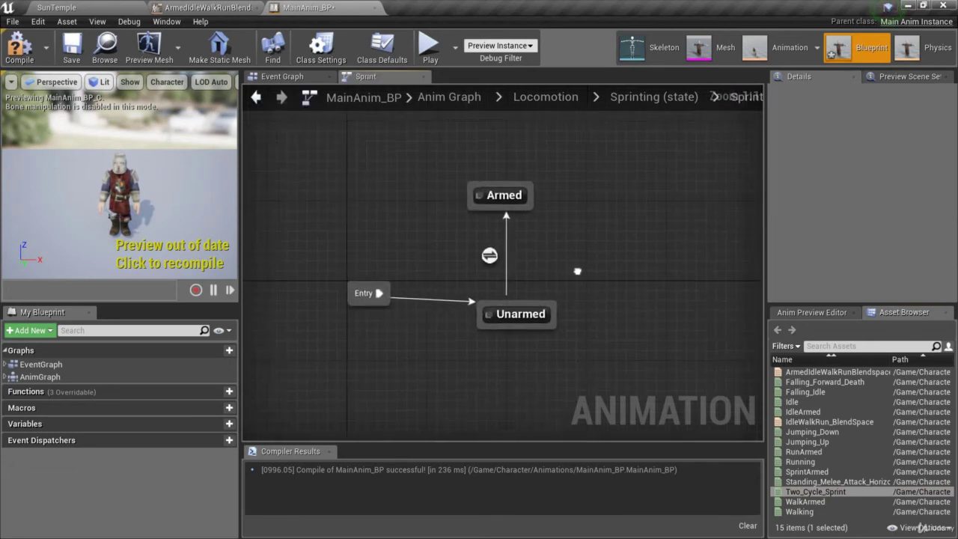
- In Locomotion's Sprinting state, move the Sprint state machine node level with the Final Animation Pose result
left_click(653, 96)
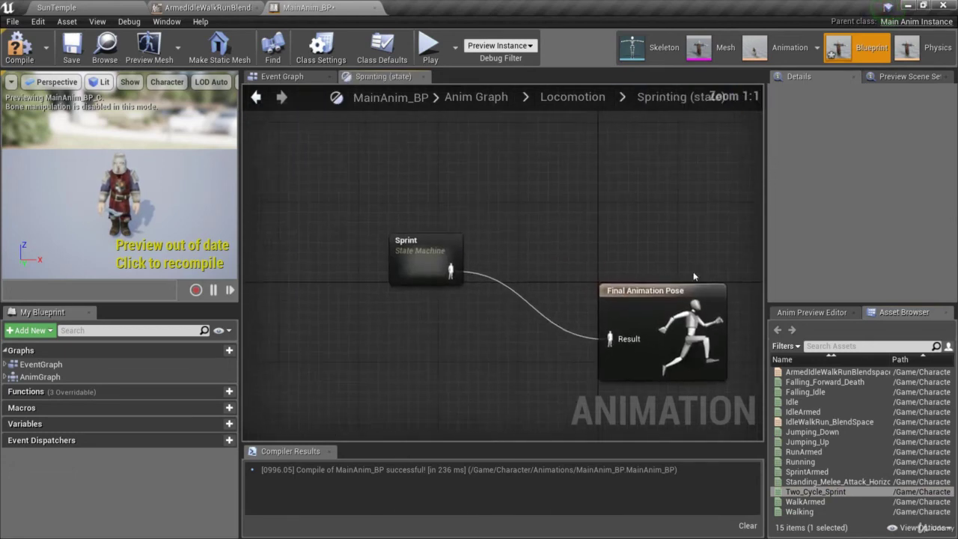
left_click(574, 97)
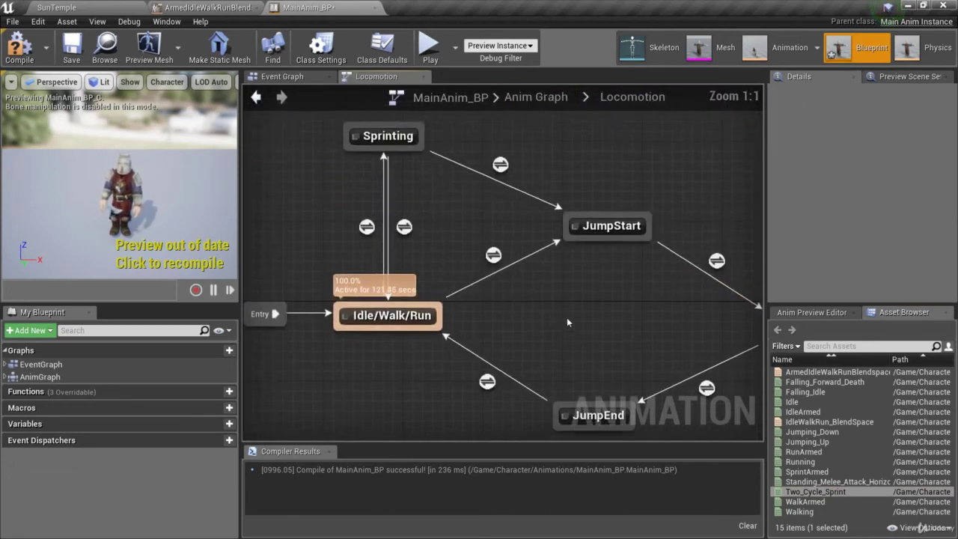
double_click(440, 205)
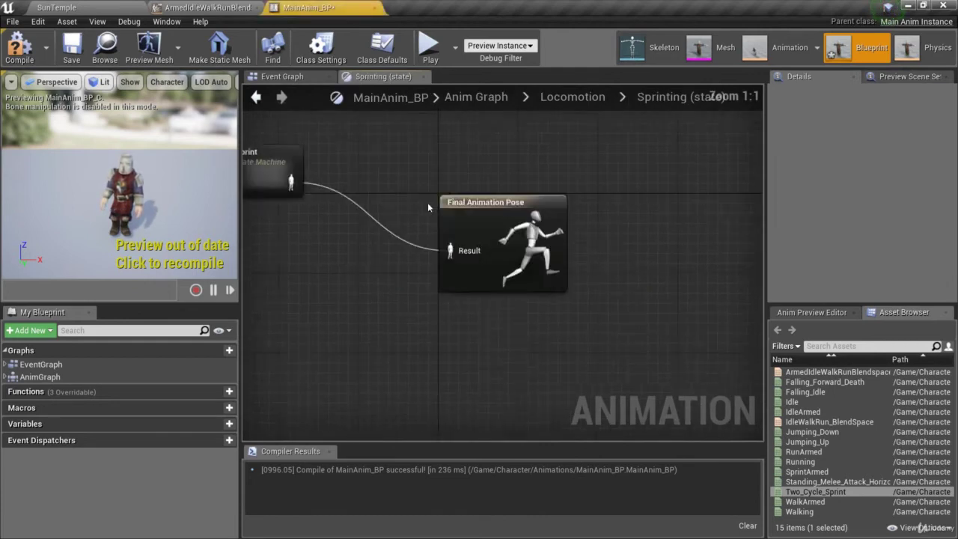
left_click_drag(467, 265, 441, 325)
right_click_drag(500, 302, 500, 241)
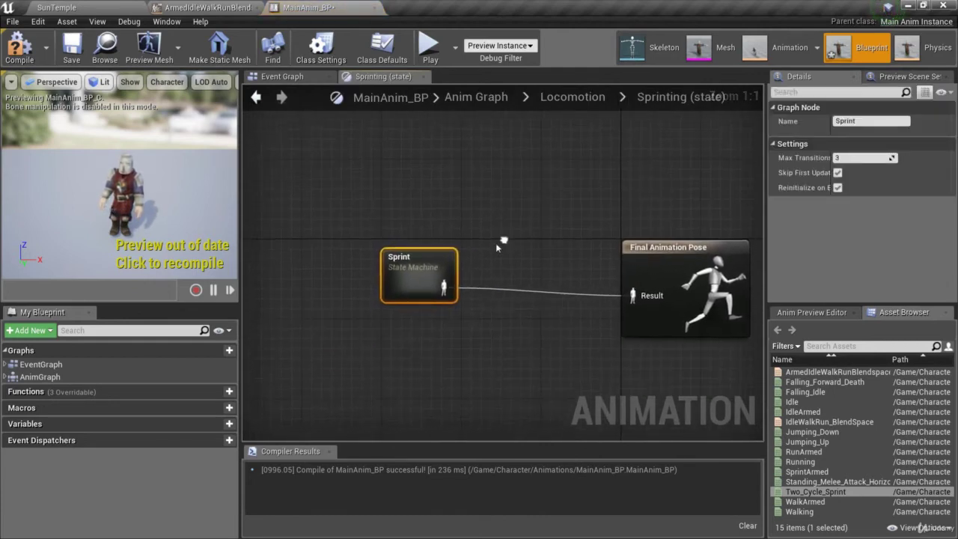
- In the Sprint state machine, move Armed higher above Unarmed and add a return transition from Armed to Unarmed
double_click(421, 259)
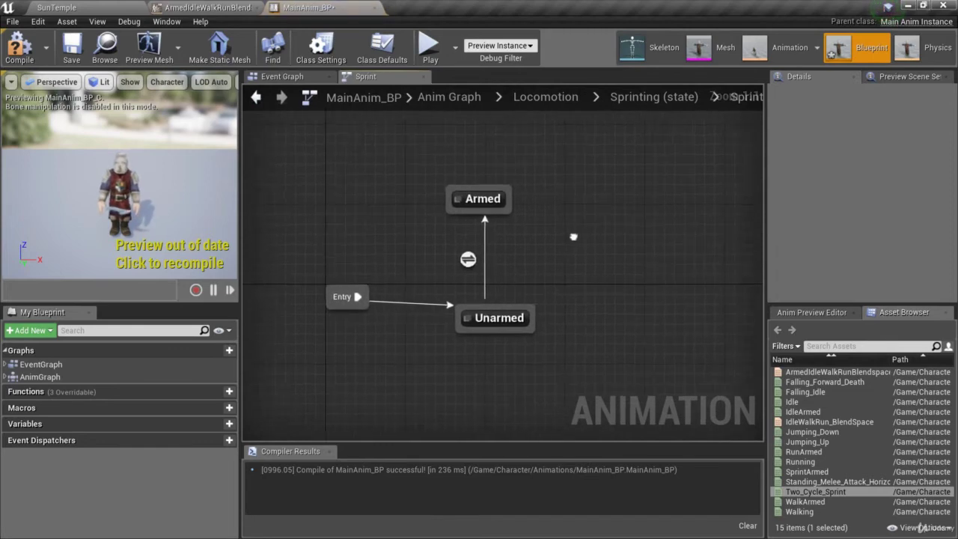
left_click(506, 204)
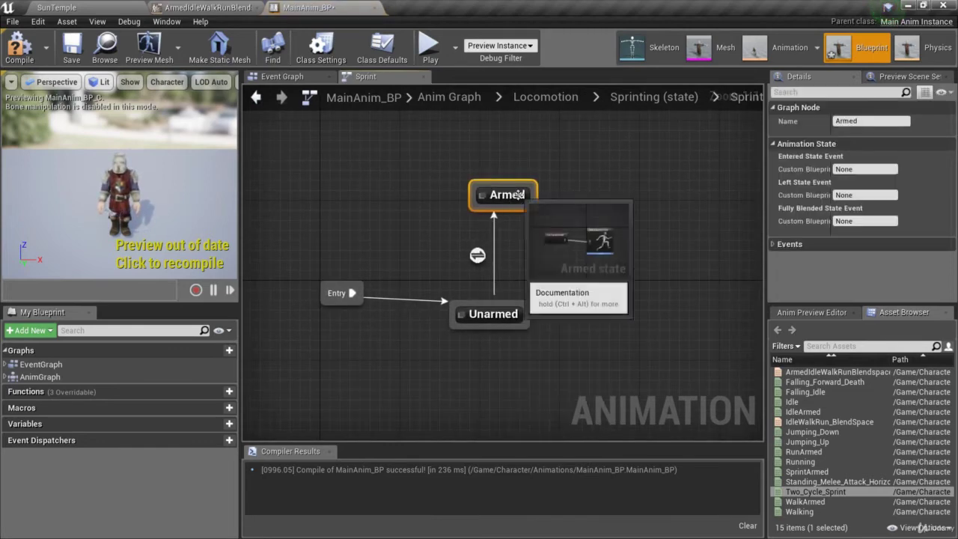
mouse_move(520, 196)
left_mouse_down()
mouse_move(530, 196)
mouse_move(499, 264)
mouse_move(504, 316)
mouse_move(517, 203)
mouse_move(506, 190)
left_mouse_up()
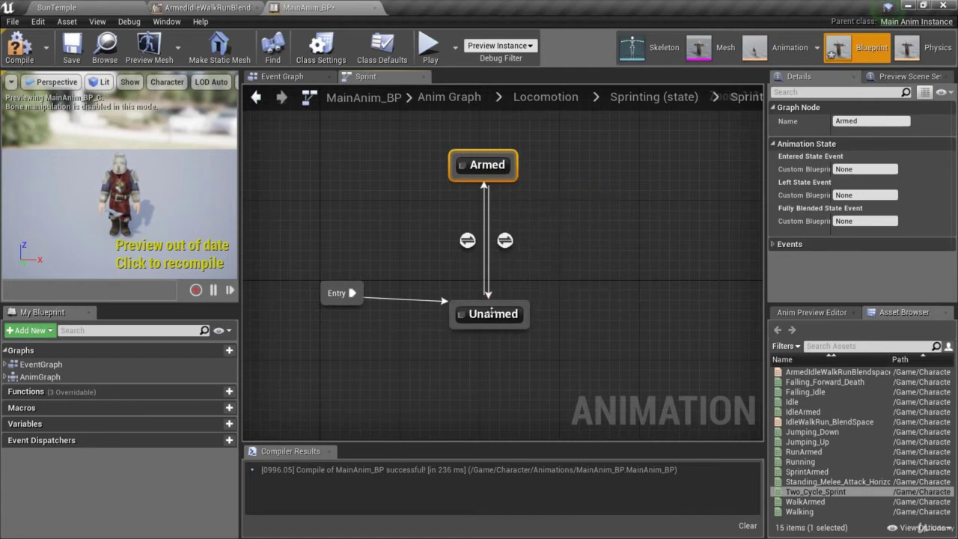
left_click(493, 316)
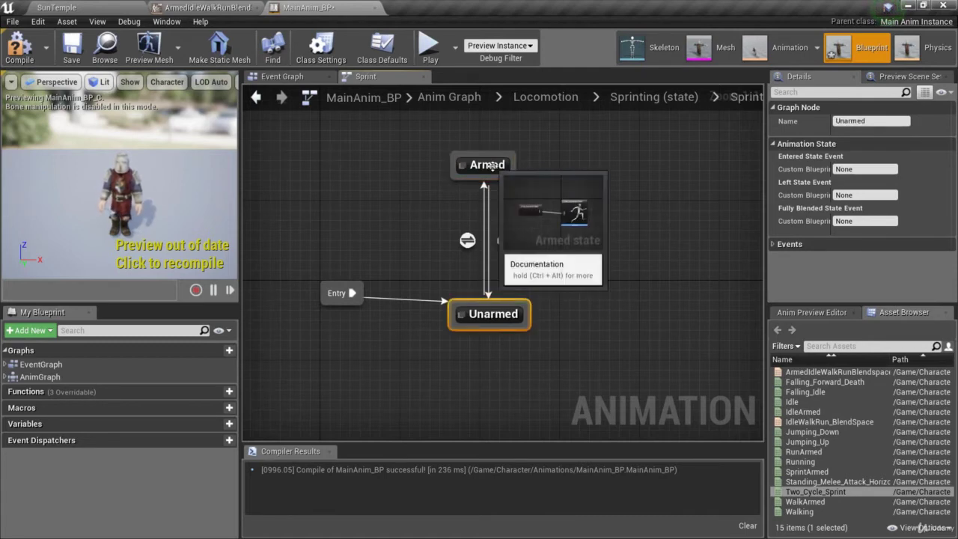
left_click(488, 164)
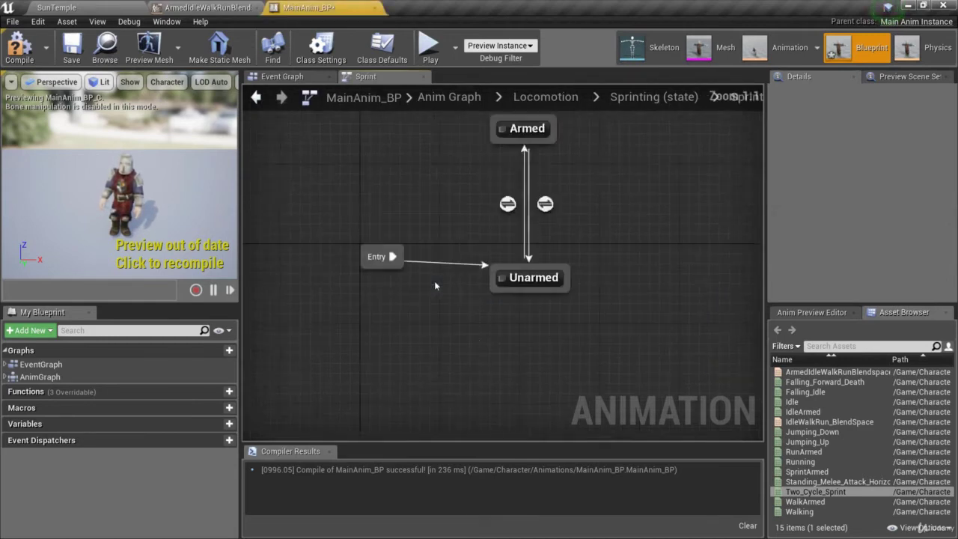
right_click_drag(435, 286, 442, 338)
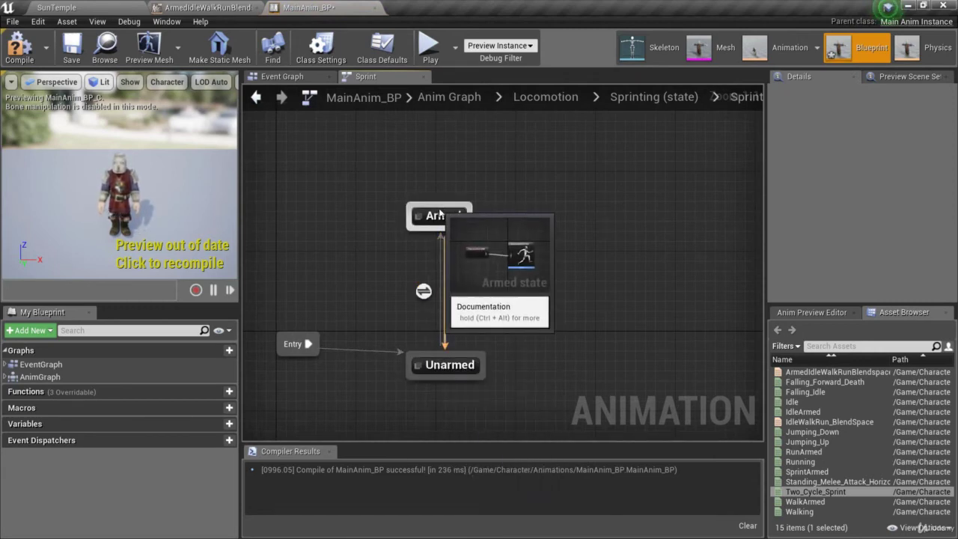
left_click_drag(445, 346, 449, 365)
- Copy the Main, Equipped Weapon, == and NOT nodes from the Unarmed to Armed transition rule of the IdleWalkRun state machine
left_click(562, 100)
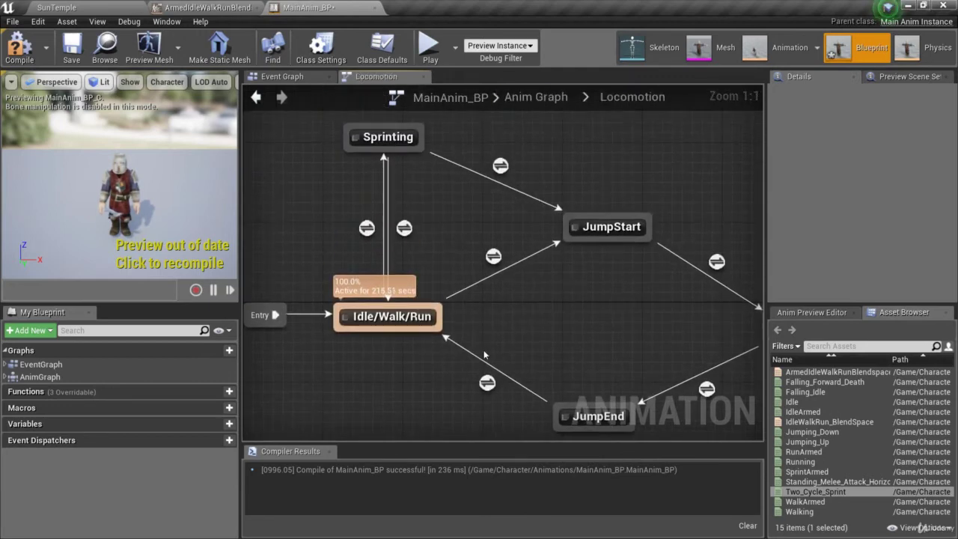
double_click(416, 333)
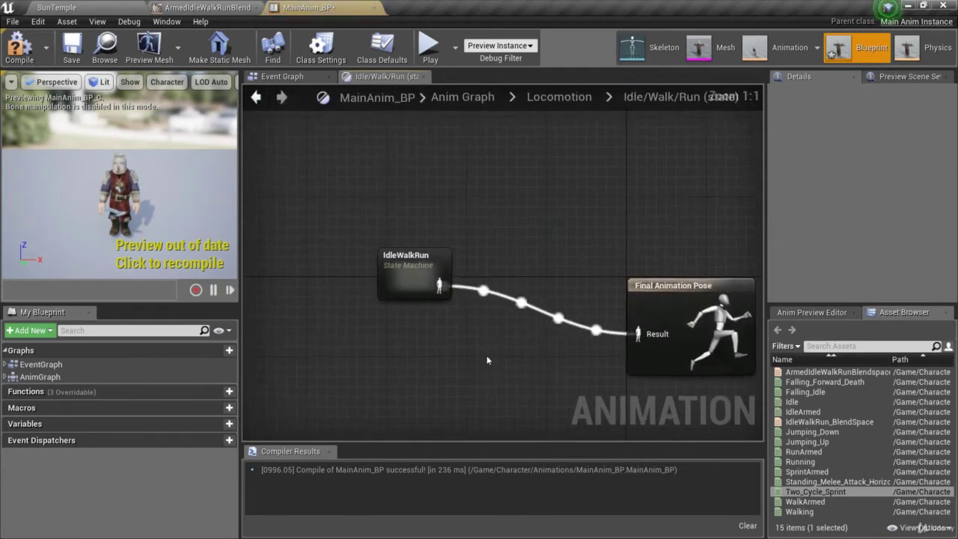
left_click(408, 266)
left_click(558, 96)
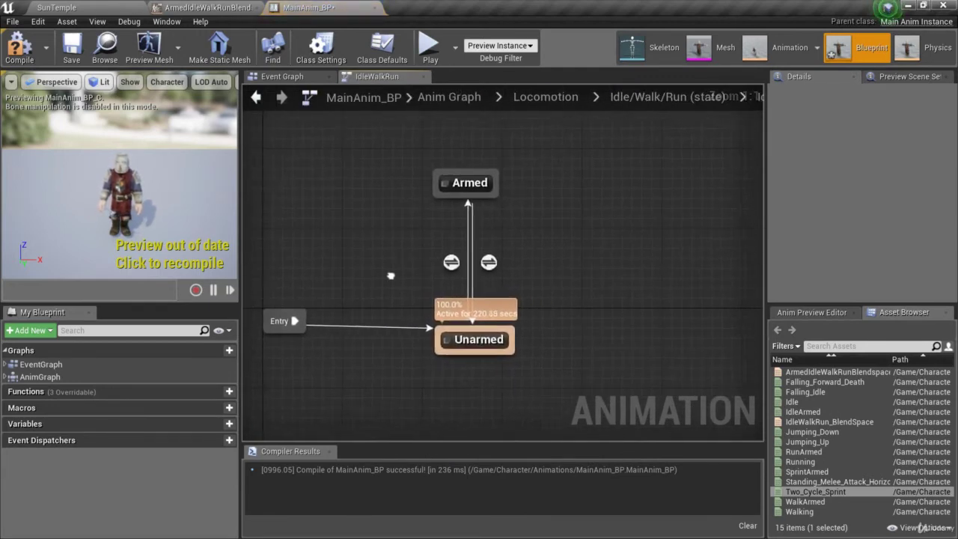
double_click(454, 259)
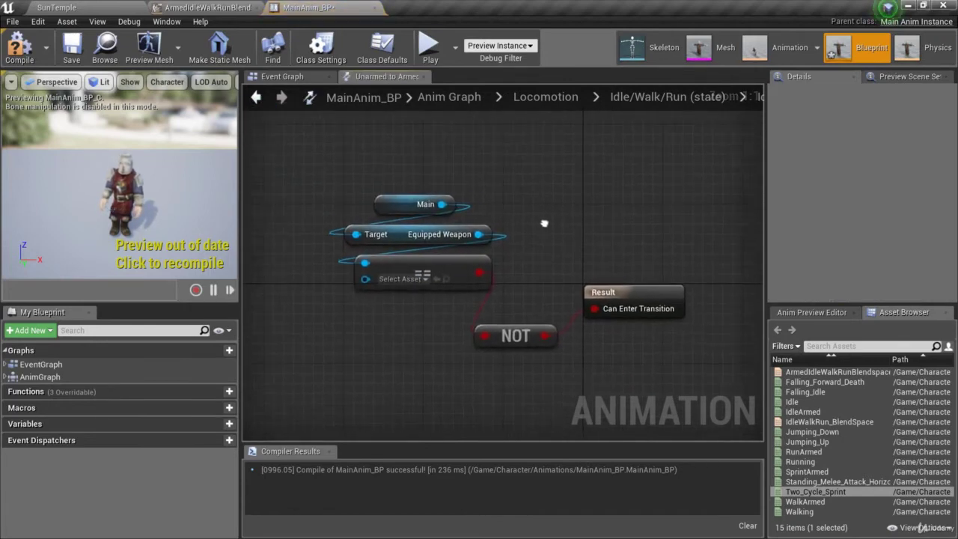
left_click_drag(532, 377, 439, 208)
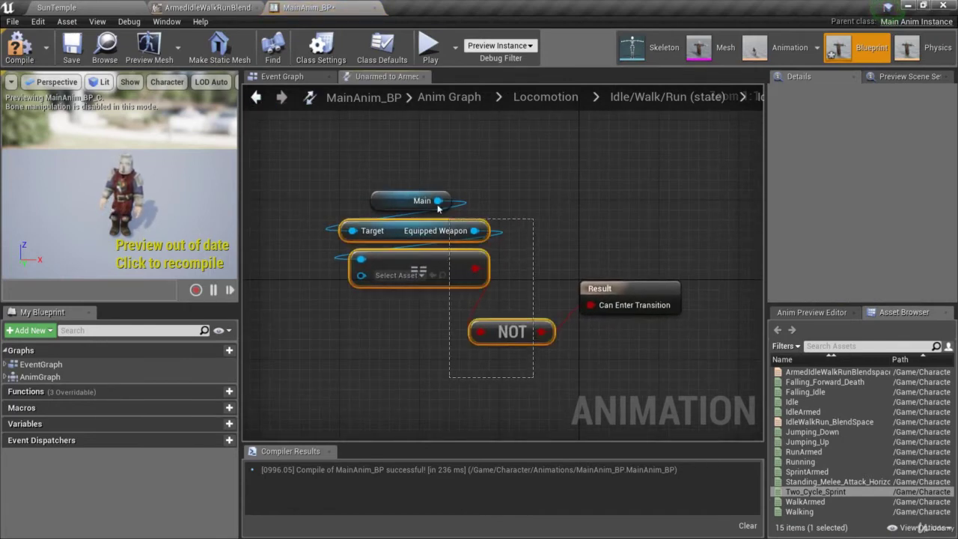
- Paste the condition nodes into the Sprint state machine's Unarmed to Armed transition rule and connect NOT to Can Enter Transition
left_click(544, 105)
double_click(404, 139)
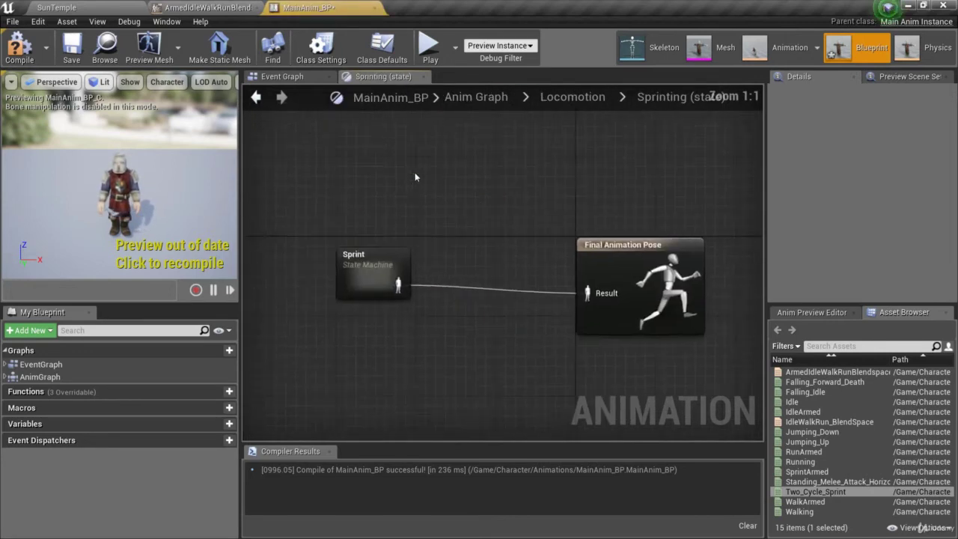
double_click(413, 276)
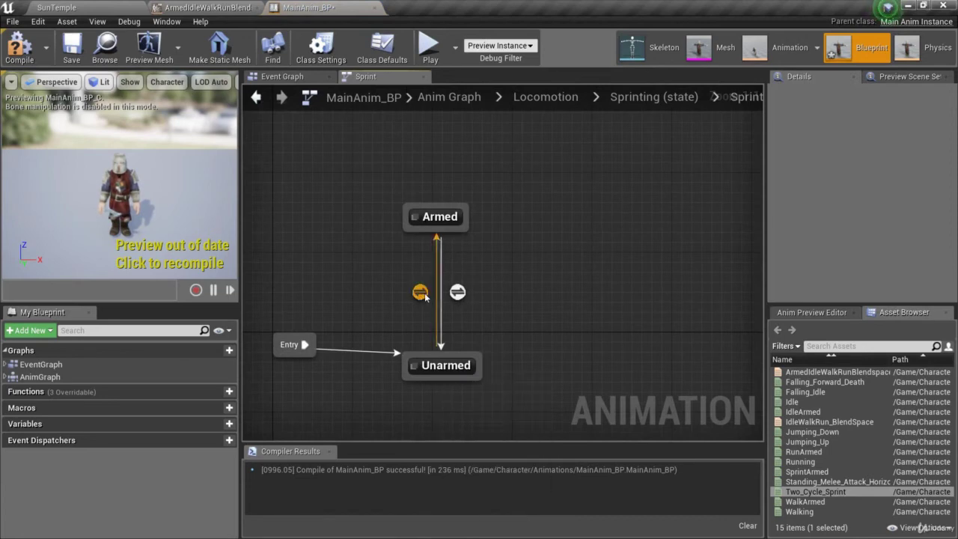
double_click(421, 292)
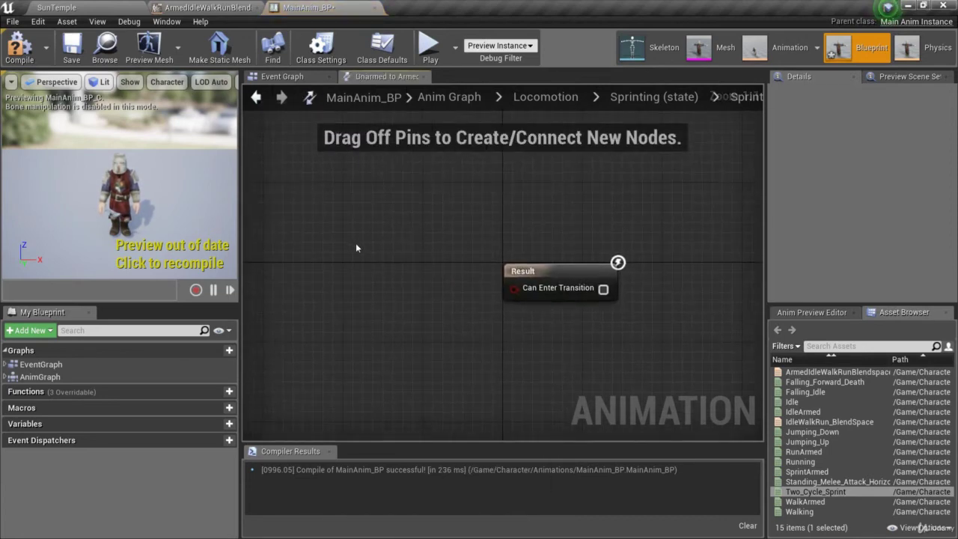
key("ctrl+v")
left_click_drag(410, 236, 366, 195)
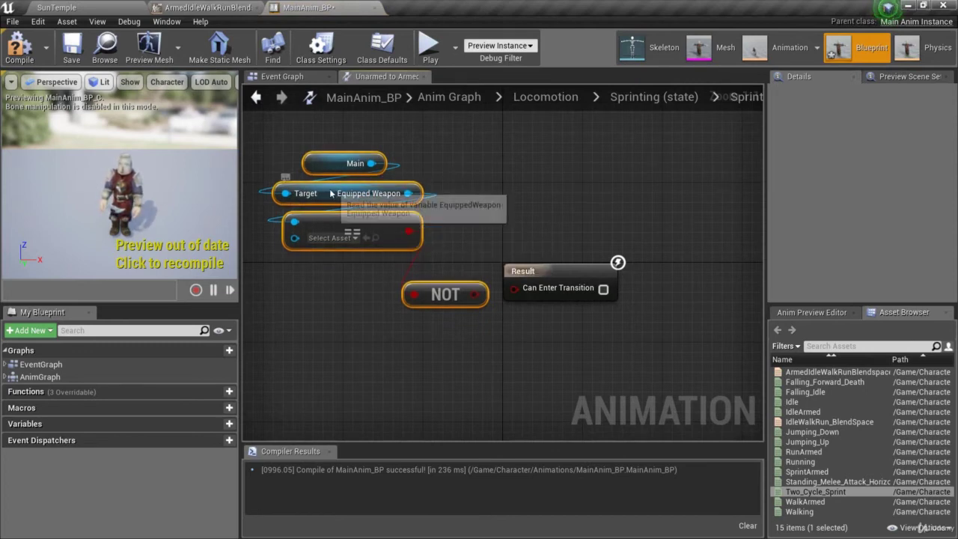
left_click(371, 199)
left_click(382, 230)
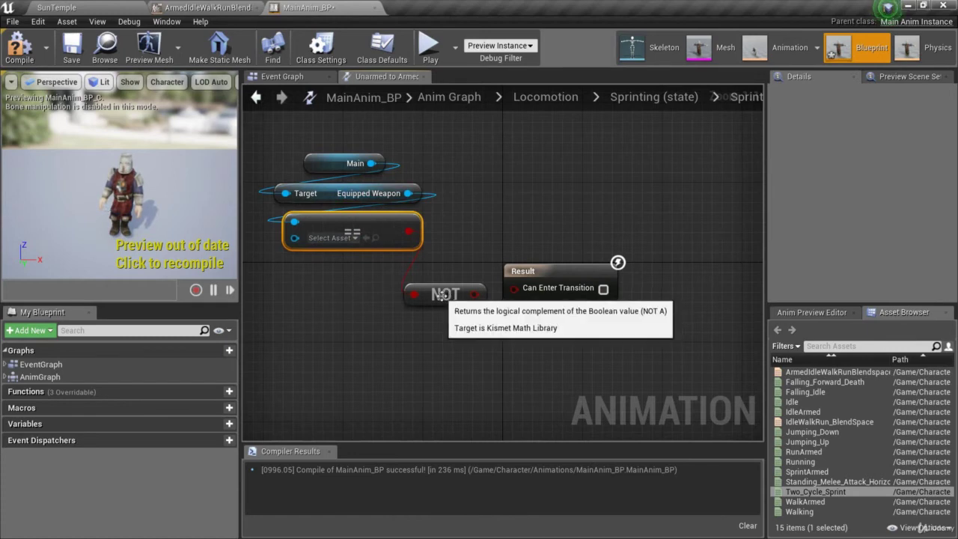
left_click_drag(449, 295, 514, 288)
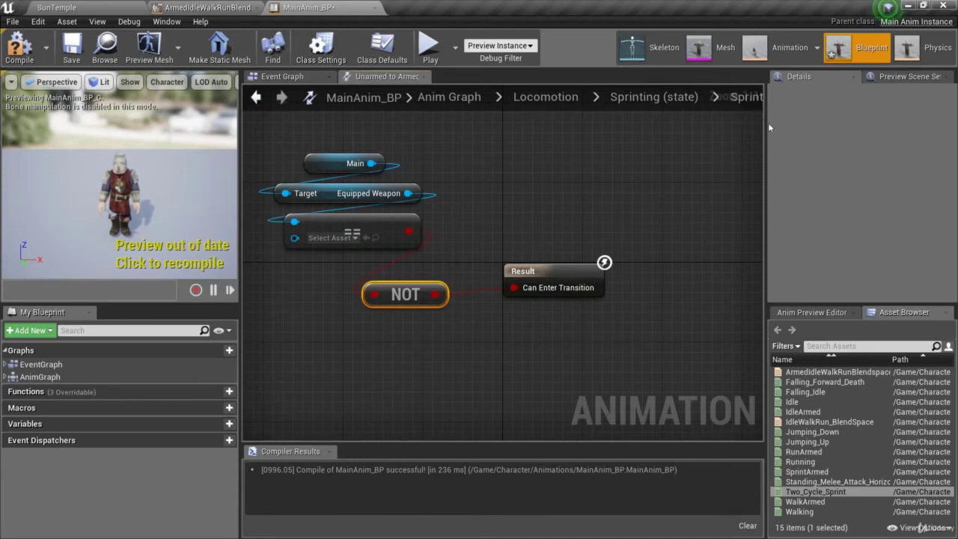
- In Sprint's Armed to Unarmed transition rule, paste the condition nodes, delete NOT and connect the == output to Can Enter Transition
left_click_drag(766, 127, 864, 157)
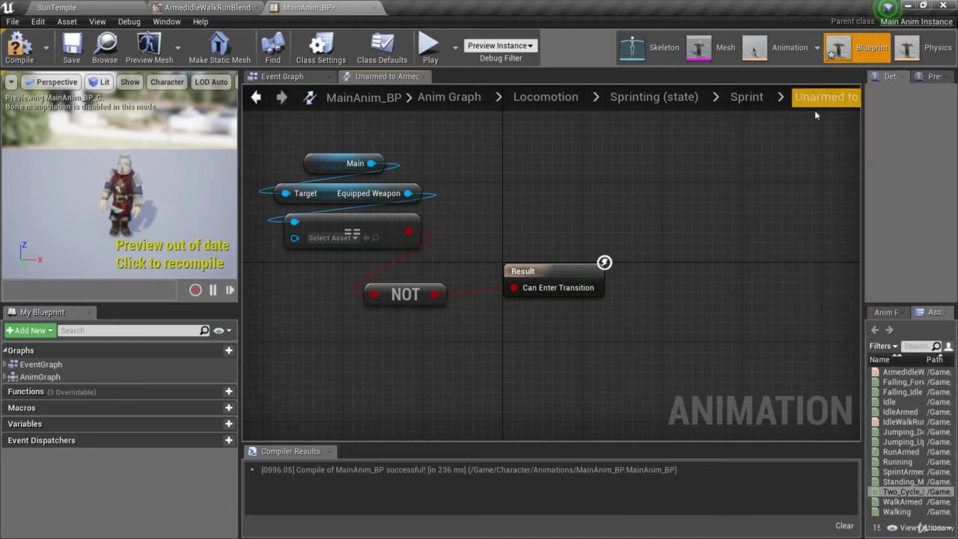
left_click(748, 96)
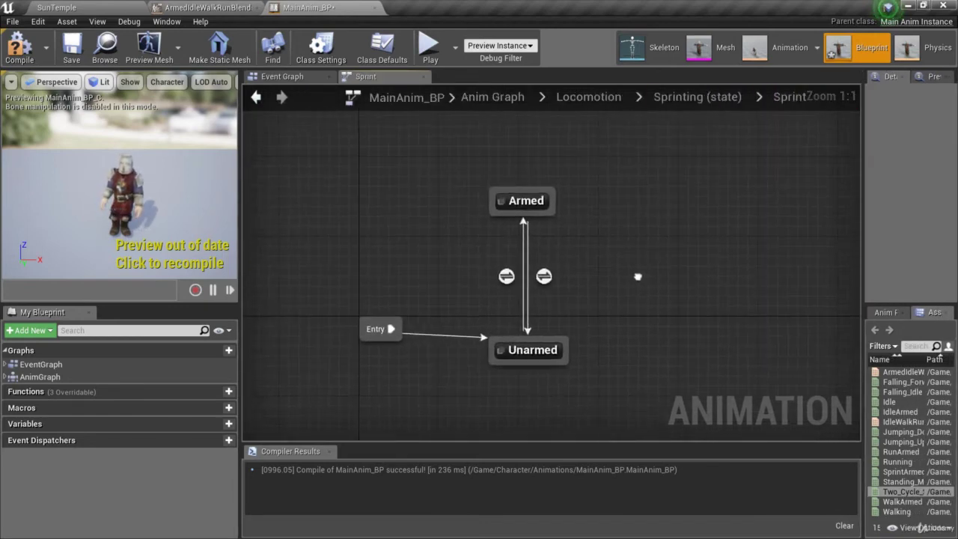
double_click(543, 275)
key("ctrl+v")
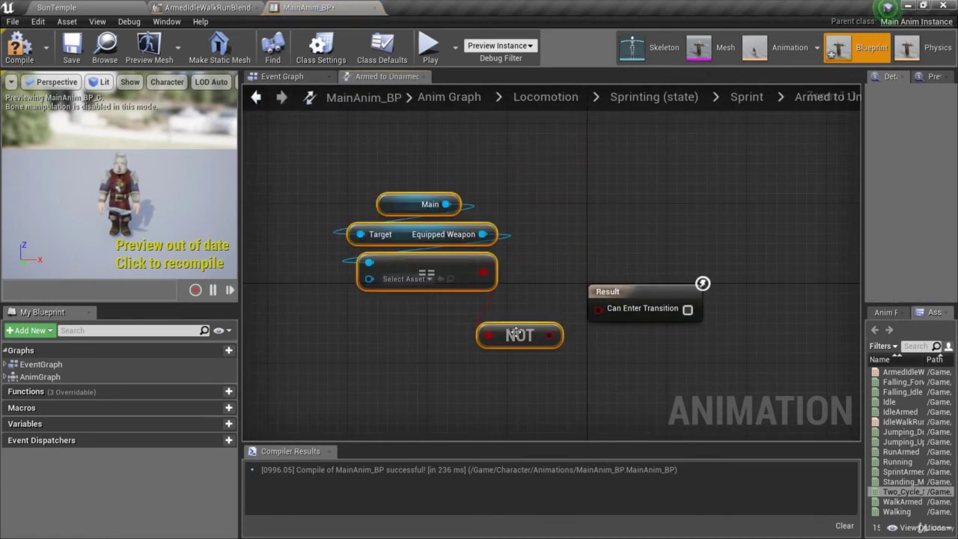
left_click(516, 333)
key("Delete")
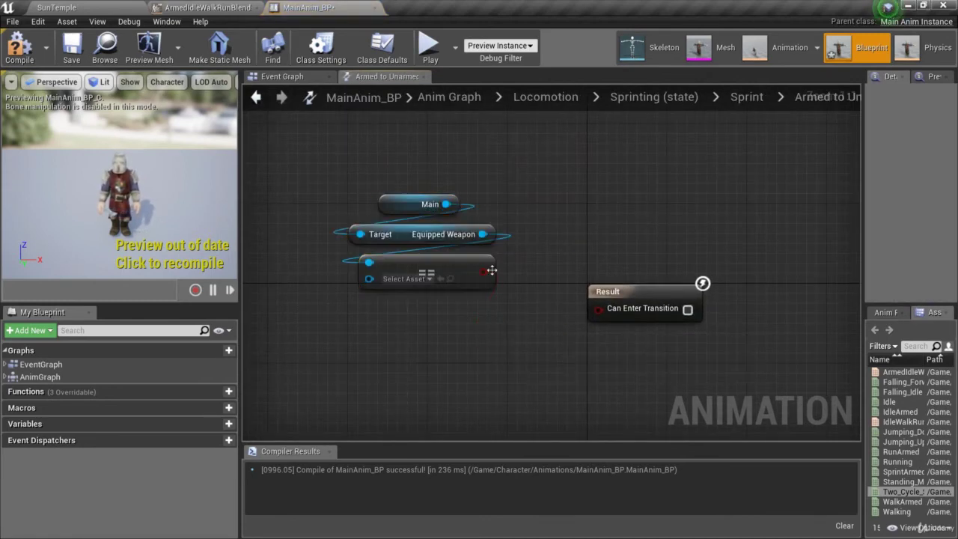
left_click_drag(490, 271, 602, 309)
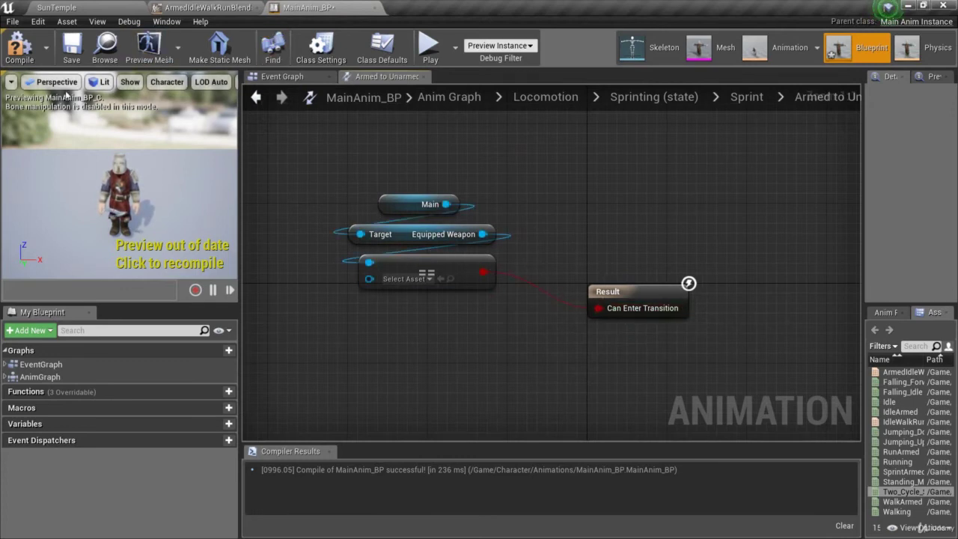
- Compile and save MainAnim_BP, and play the SunTemple level to test the character's movement animations
left_click(22, 48)
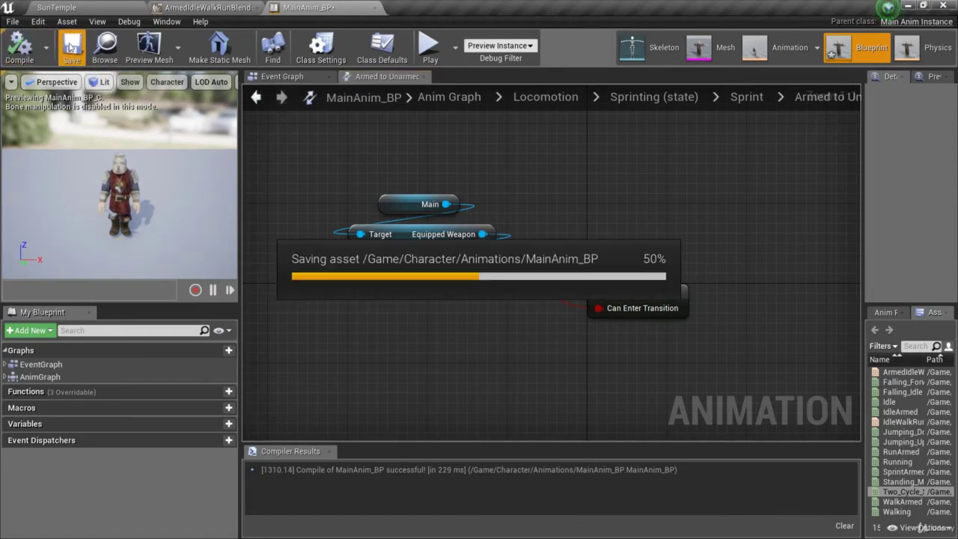
left_click(92, 9)
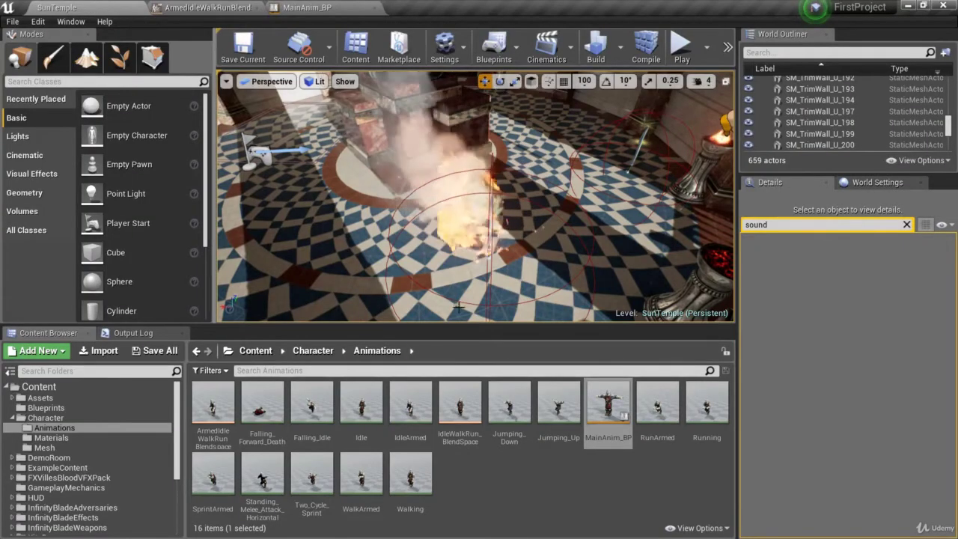
left_click(680, 48)
left_click(542, 270)
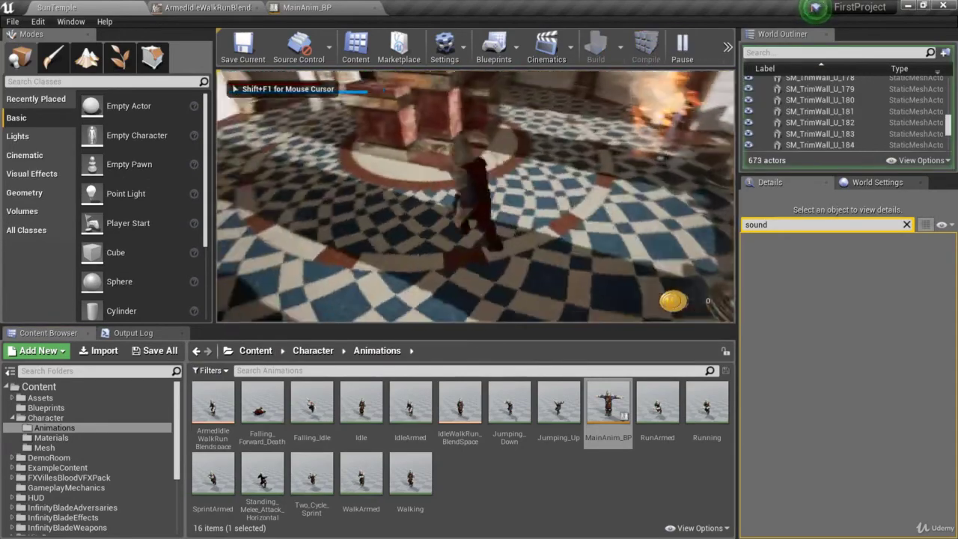
key("w")
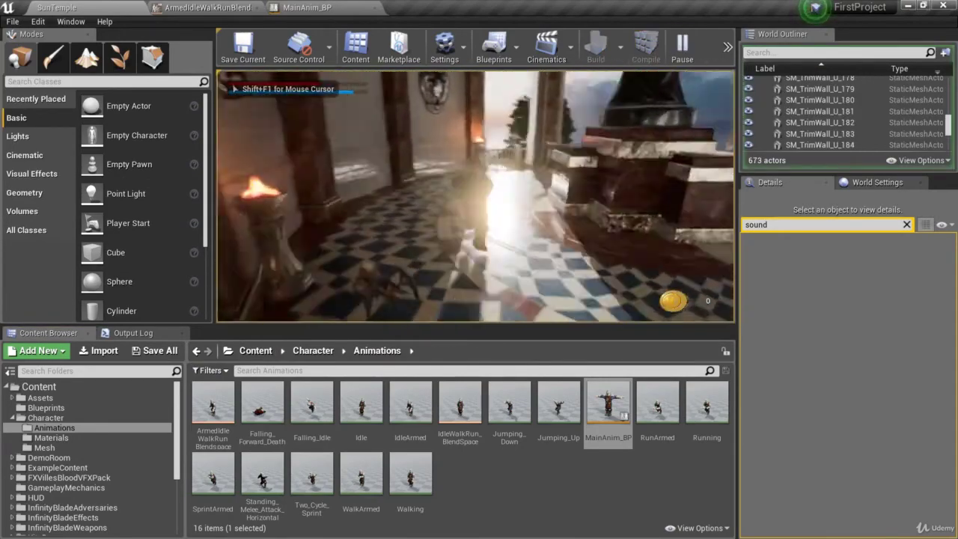
key("w")
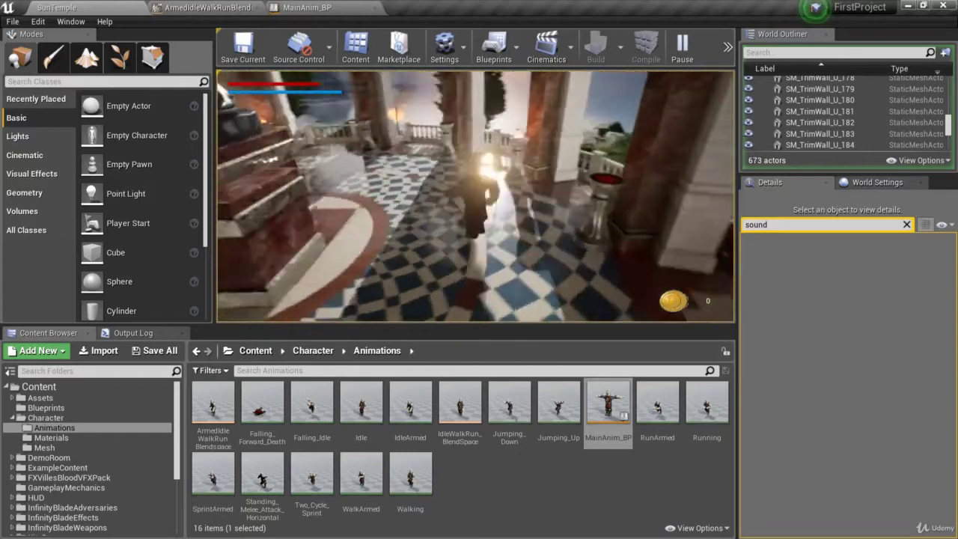
key("w")
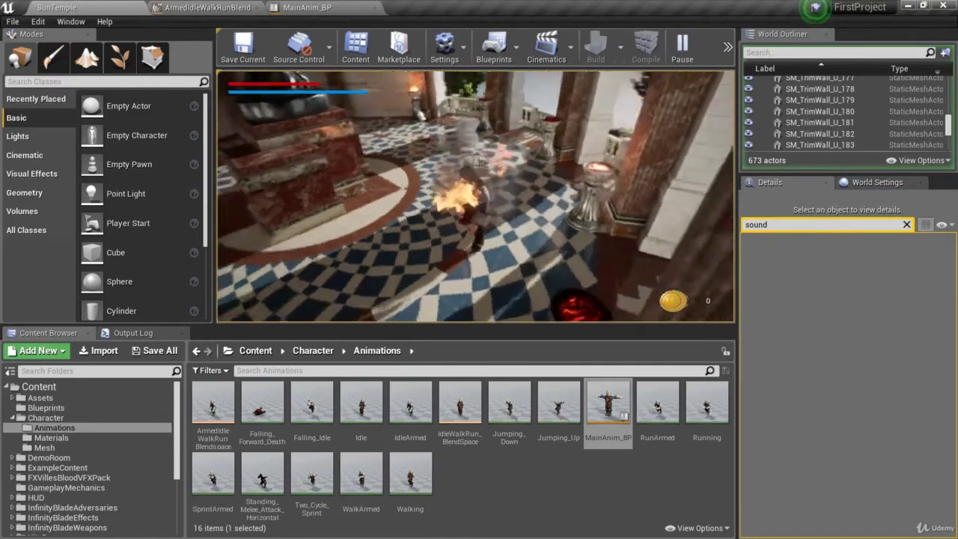
key("Escape")
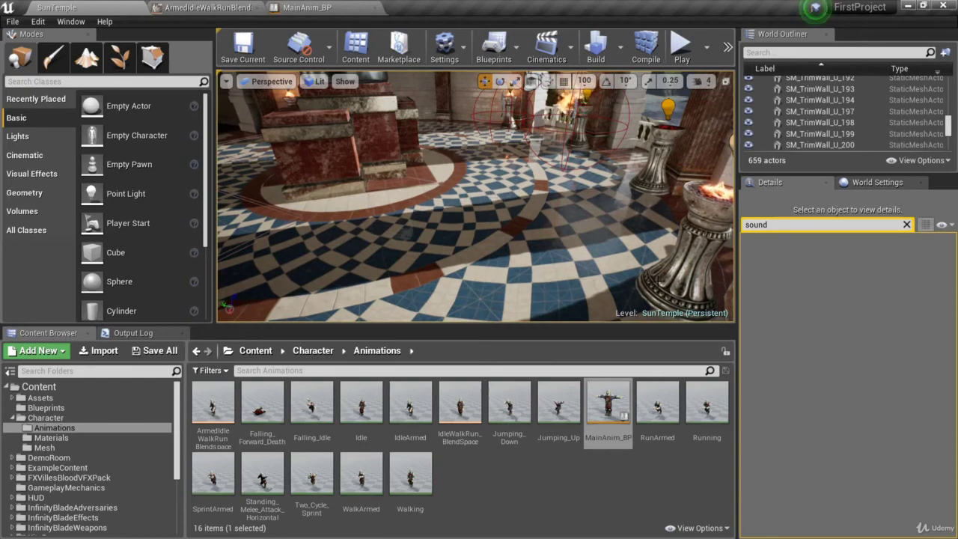
- In MainAnim_BP's Idle/Walk/Run state, lower the IdleWalkRun node toward the Final Animation Pose result and shift its nested Armed state slightly right
left_click(311, 9)
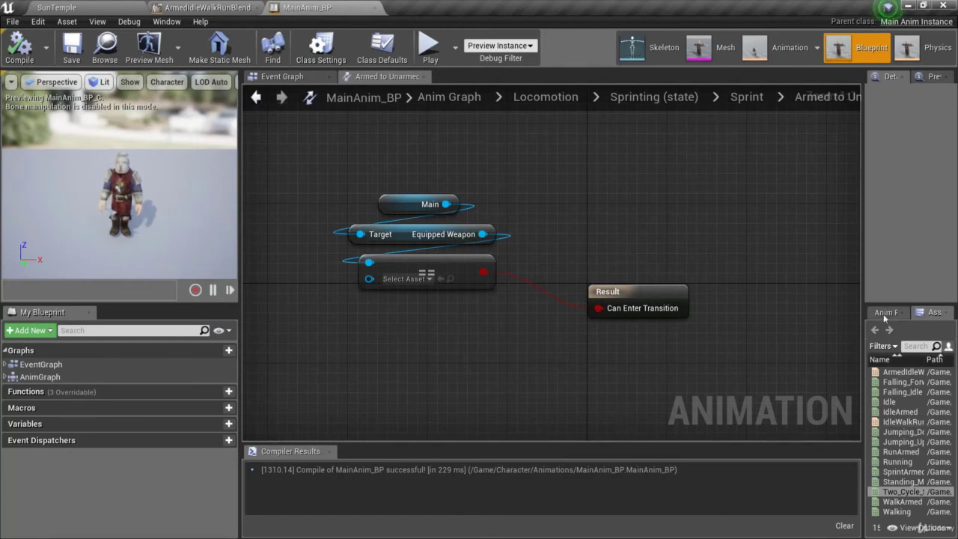
left_click_drag(862, 289, 775, 285)
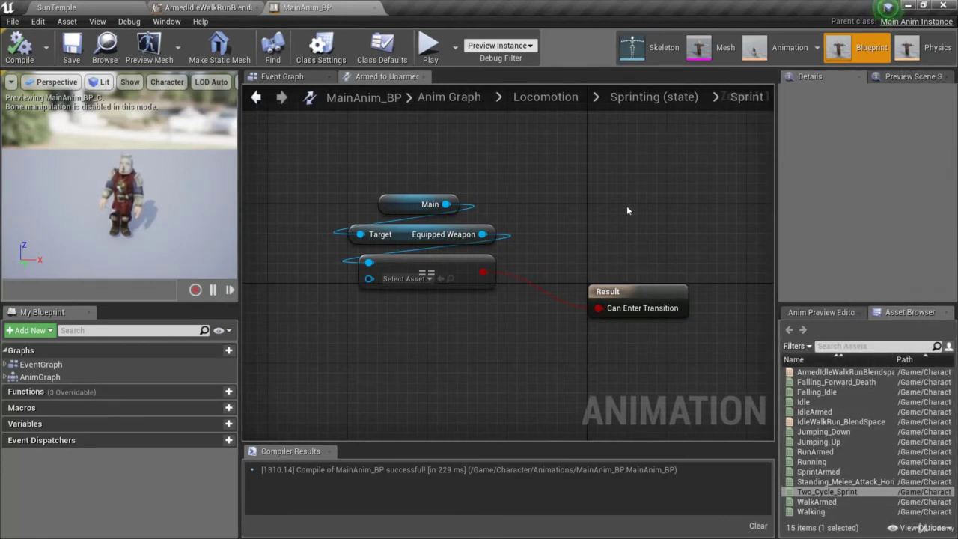
left_click(648, 98)
left_click(577, 99)
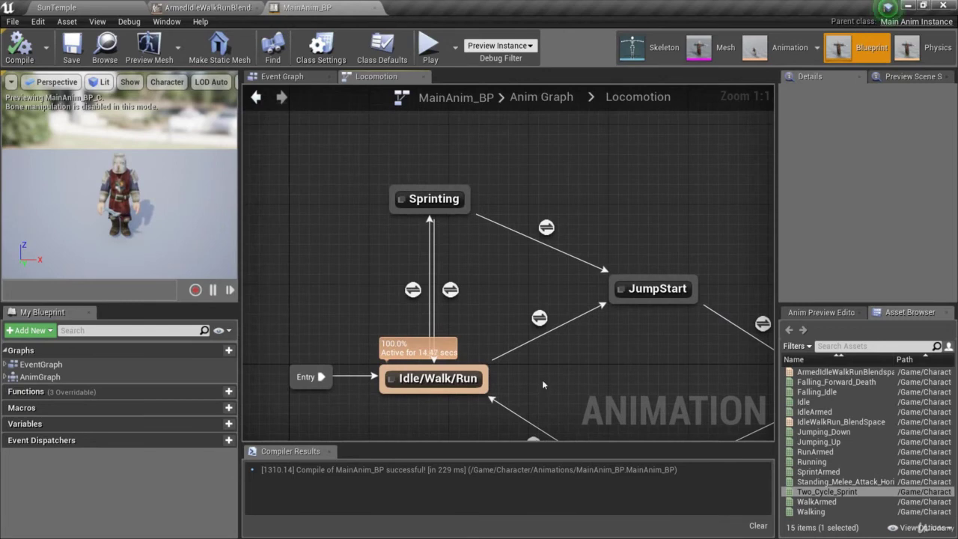
double_click(463, 378)
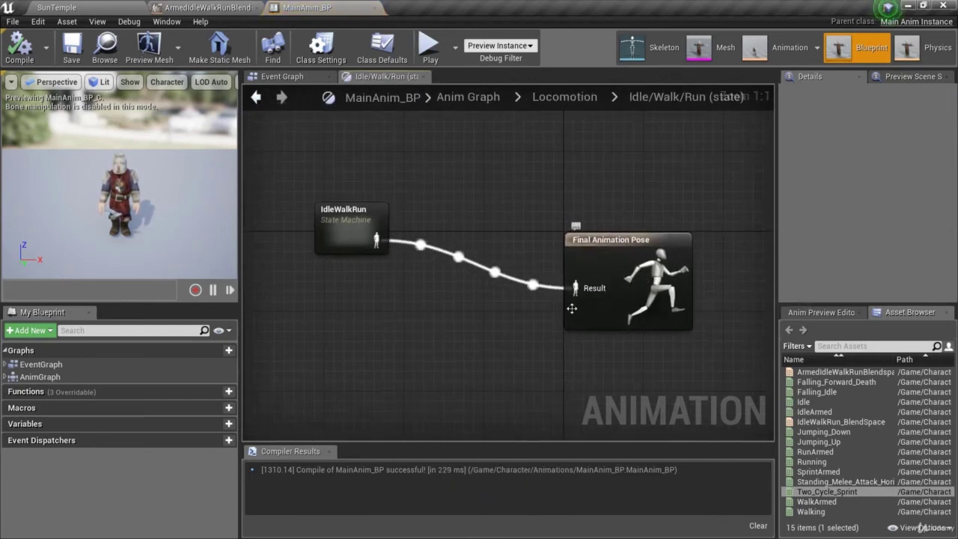
left_click_drag(351, 224, 372, 252)
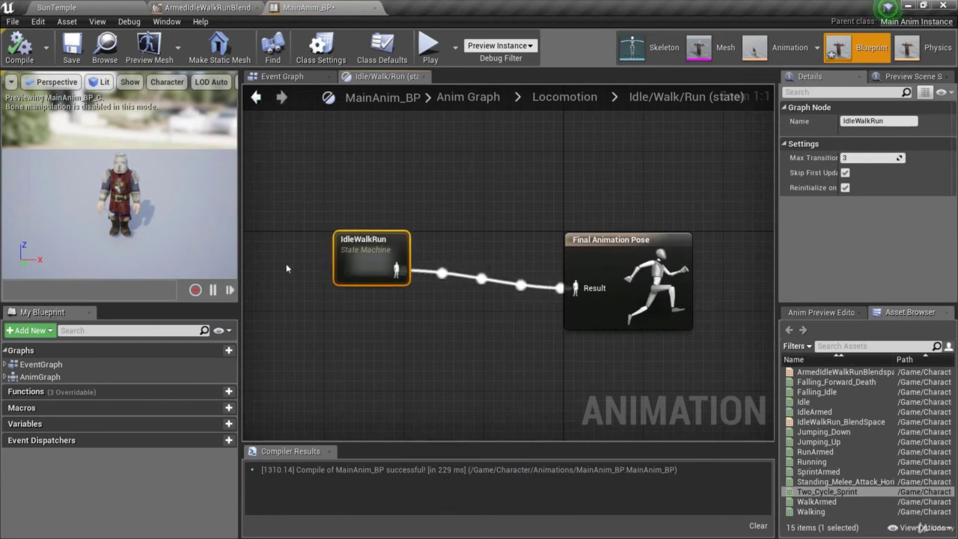
double_click(386, 253)
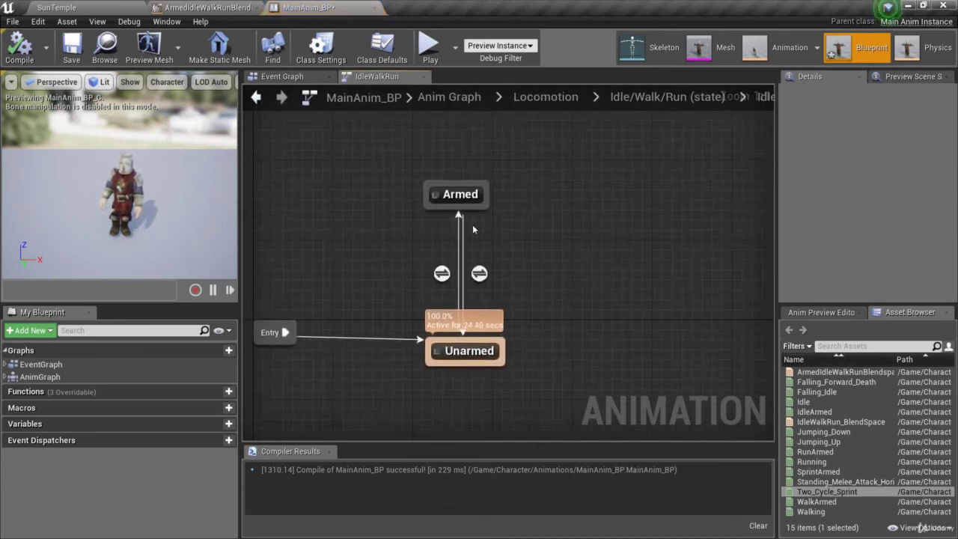
left_click_drag(462, 197, 482, 197)
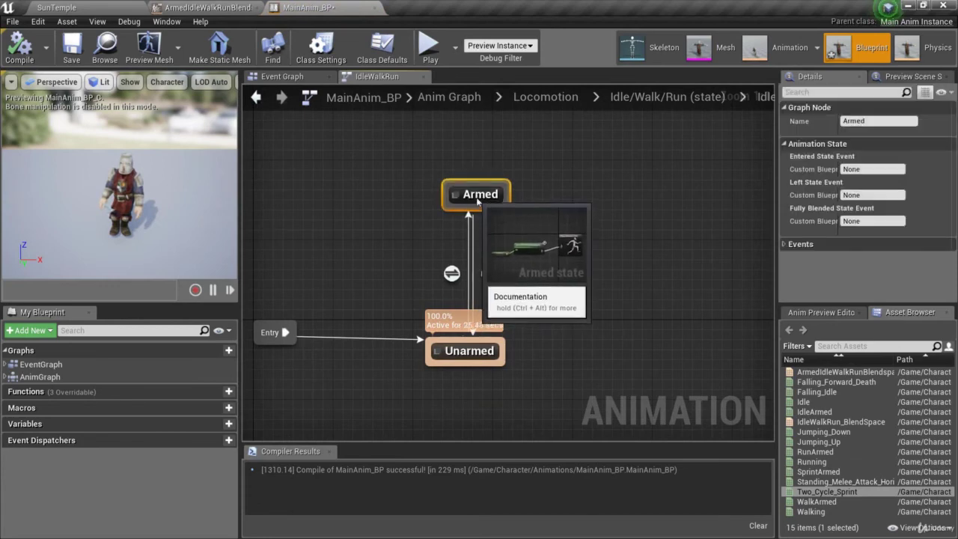
- Review the nested state machines inside Idle/Walk/Run and Sprinting, and the overall Locomotion graph
left_click(571, 96)
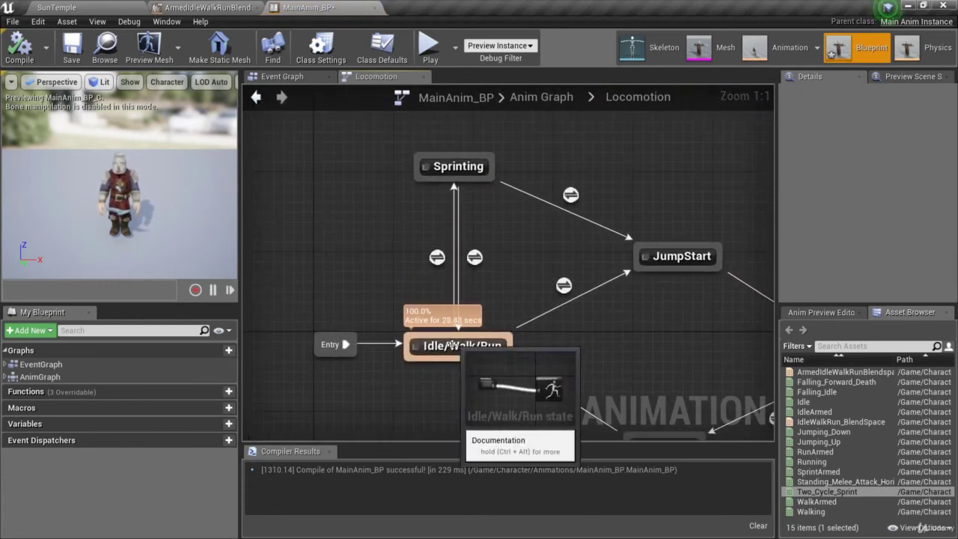
double_click(451, 345)
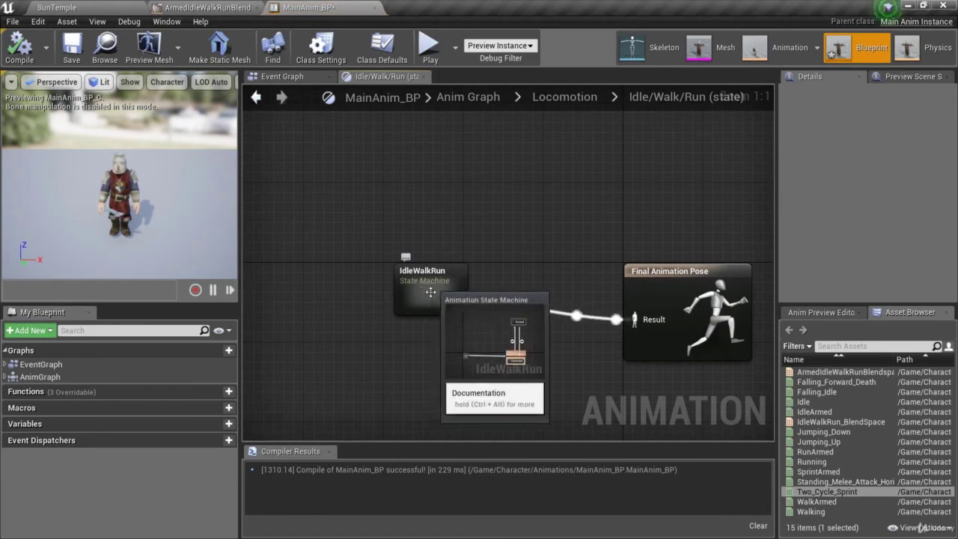
double_click(430, 292)
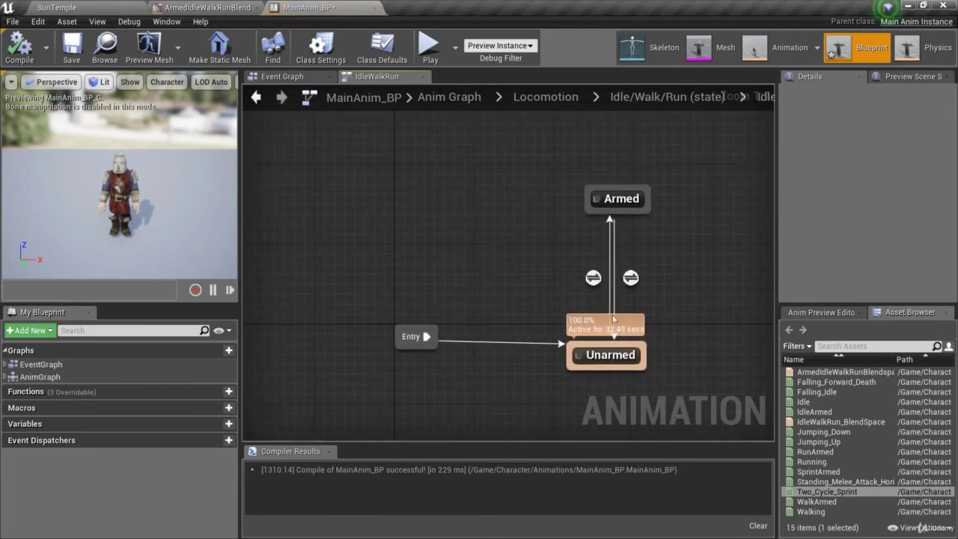
left_click(666, 96)
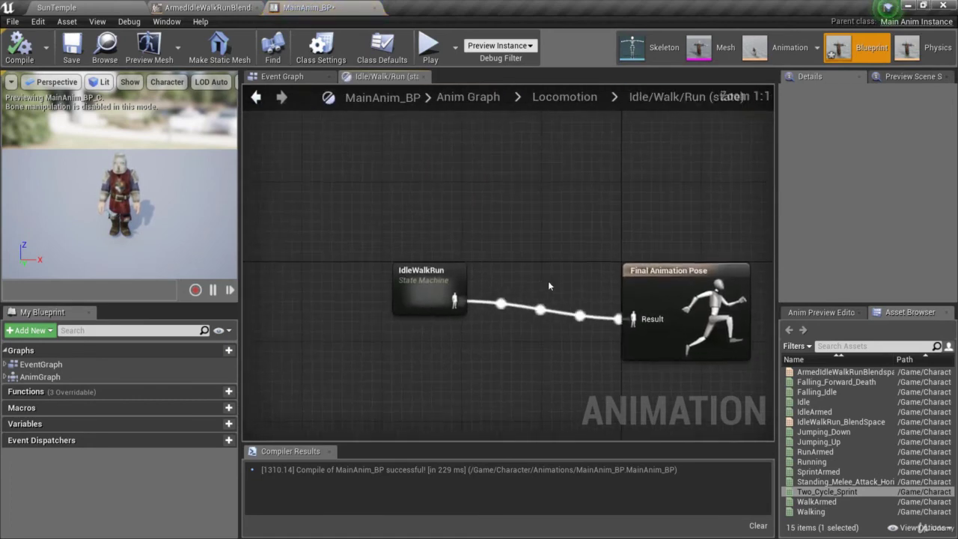
left_click(564, 97)
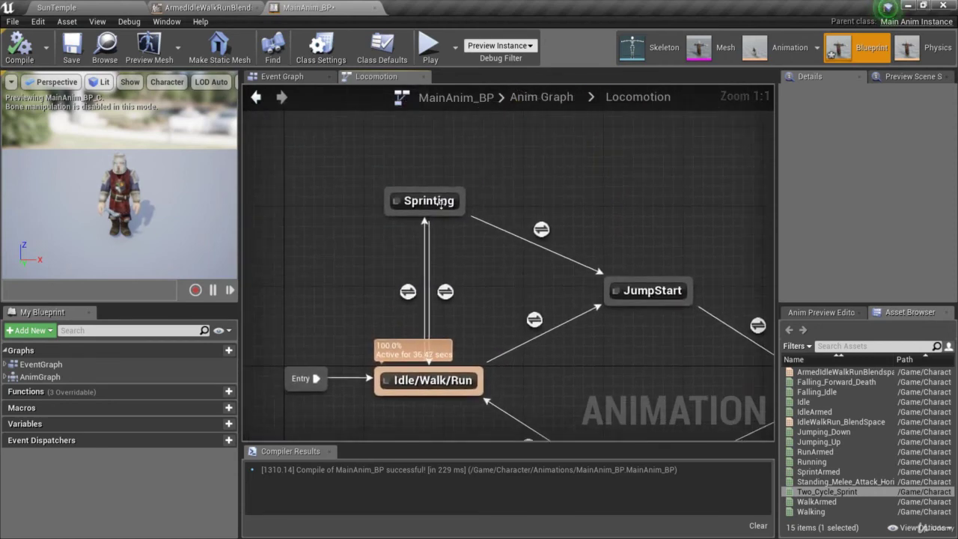
double_click(440, 202)
double_click(438, 276)
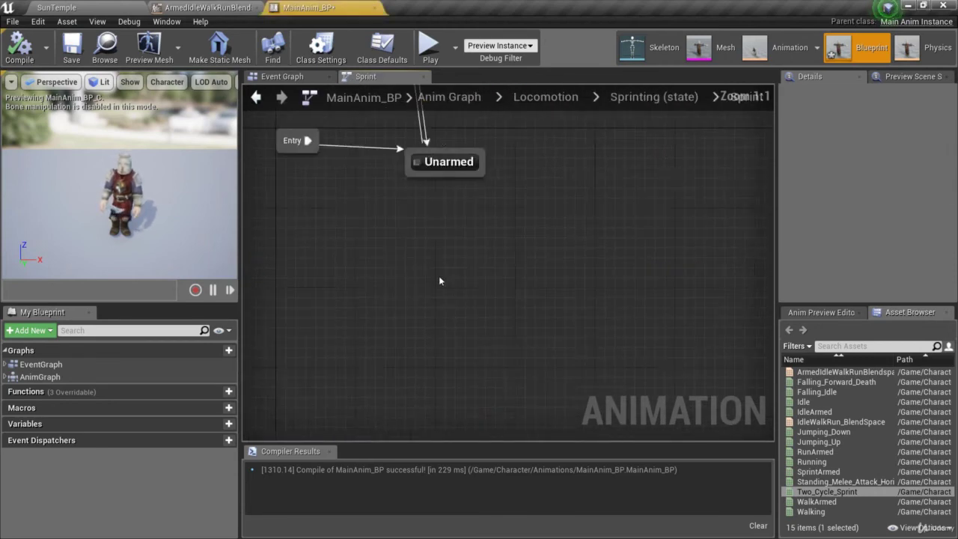
left_click(560, 99)
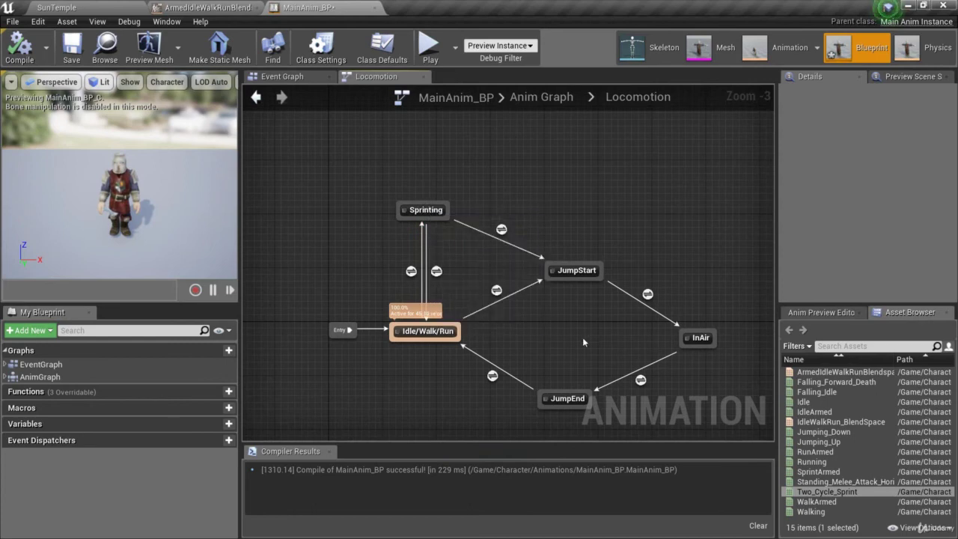
key("Home")
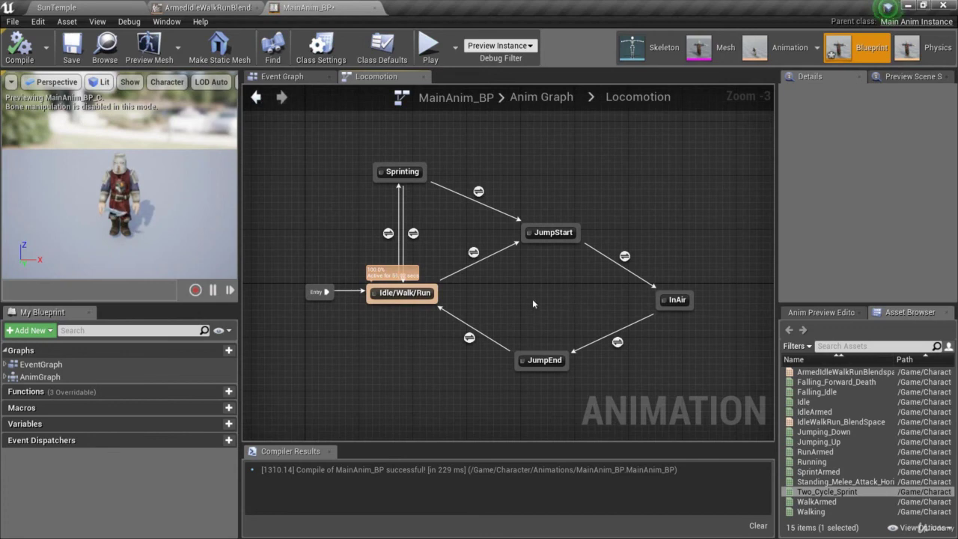
right_click_drag(532, 303, 515, 319)
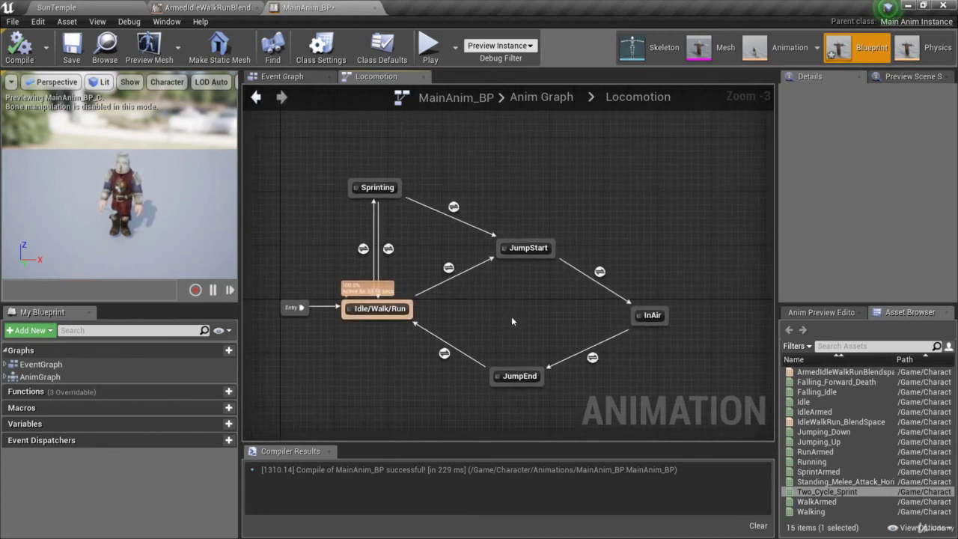